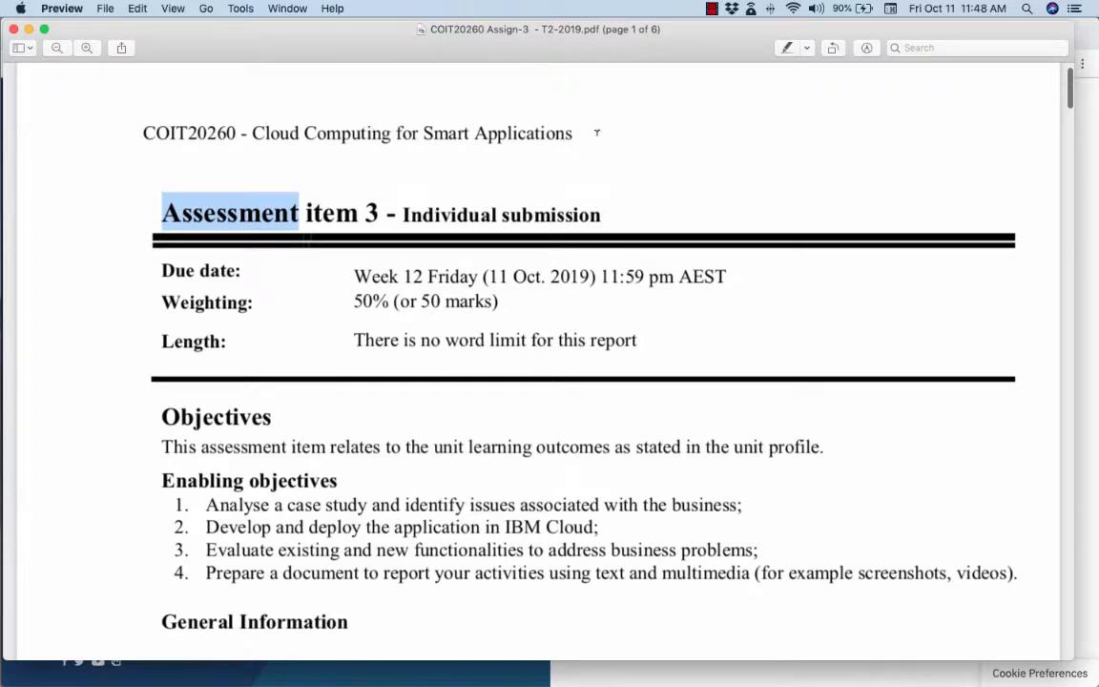
Review the assignment brief up to Business Case One, covering its shock-detection scenario and the required IBM Node-RED tasks.
{"action": "scroll", "coordinate": [630, 176], "scroll_direction": "down", "scroll_amount": 15}
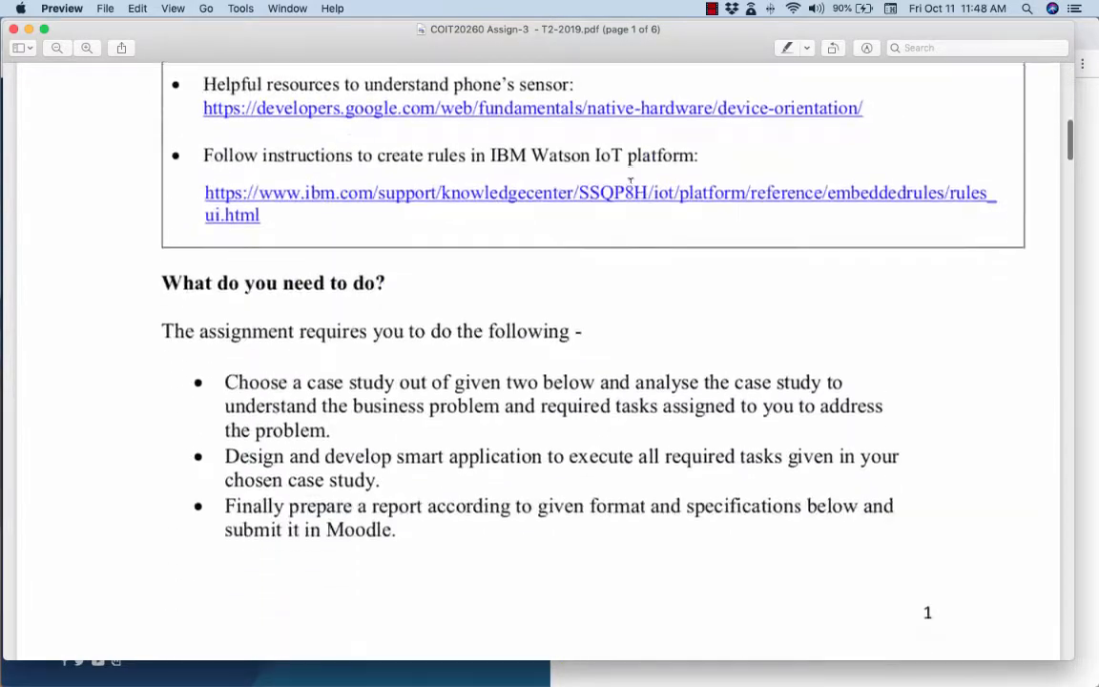
{"action": "scroll", "coordinate": [630, 180], "scroll_direction": "down", "scroll_amount": 20}
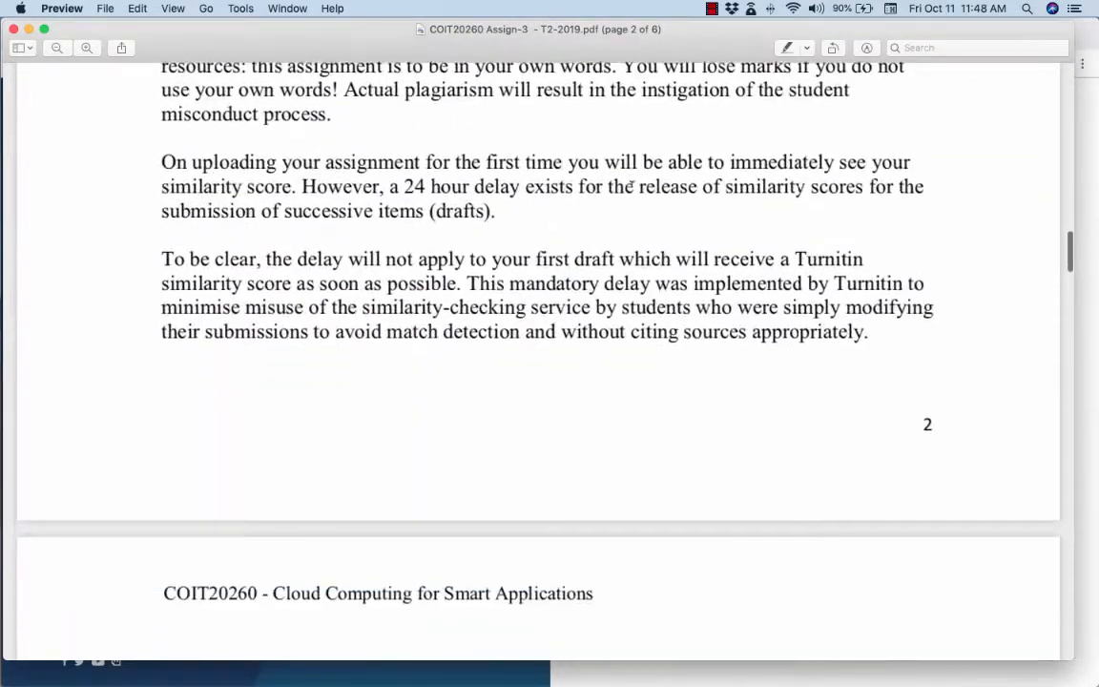
{"action": "scroll", "coordinate": [630, 186], "scroll_direction": "down", "scroll_amount": 10}
{"action": "scroll", "coordinate": [630, 183], "scroll_direction": "up", "scroll_amount": 5}
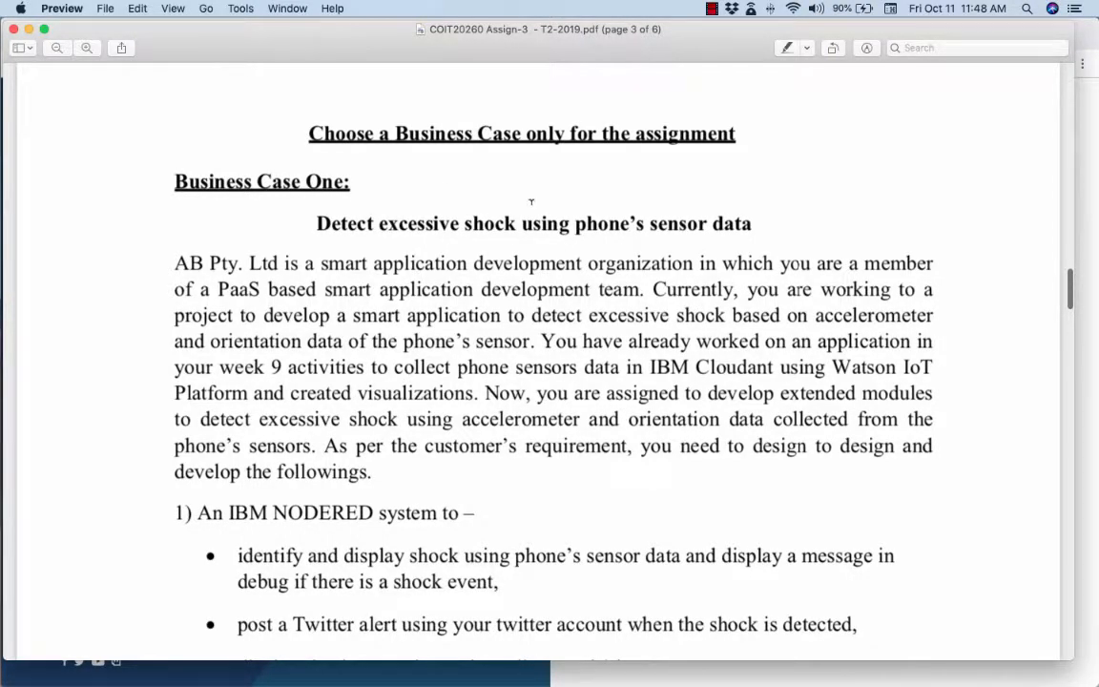
{"action": "double_click", "coordinate": [327, 223]}
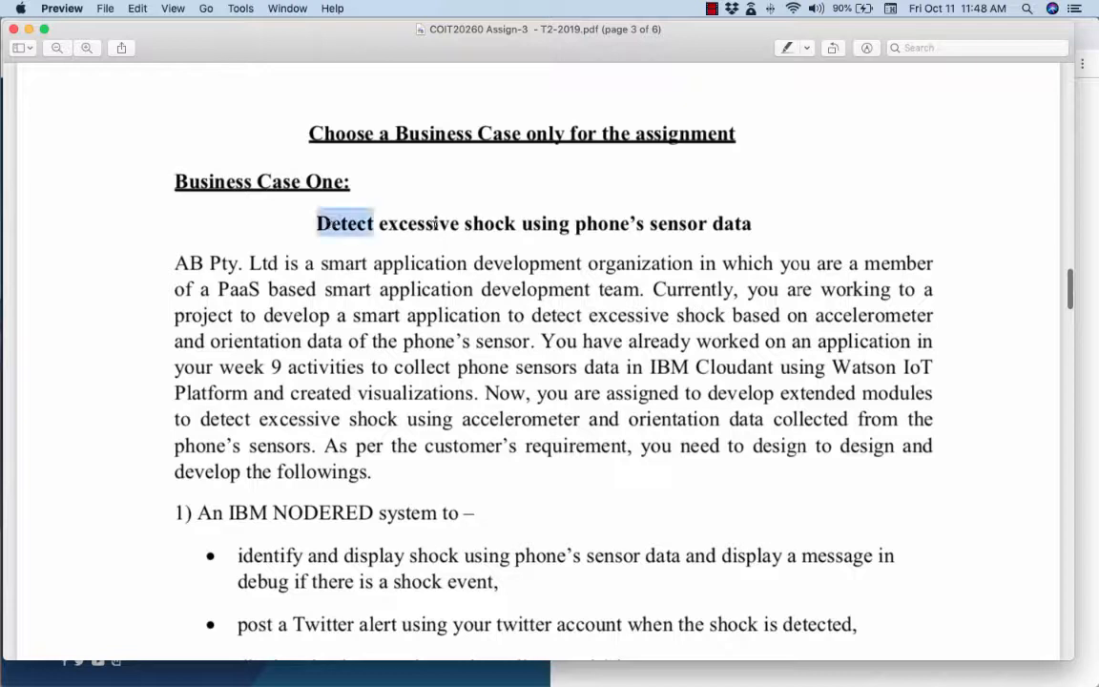
{"action": "double_click", "coordinate": [436, 223]}
{"action": "left_click", "coordinate": [488, 222]}
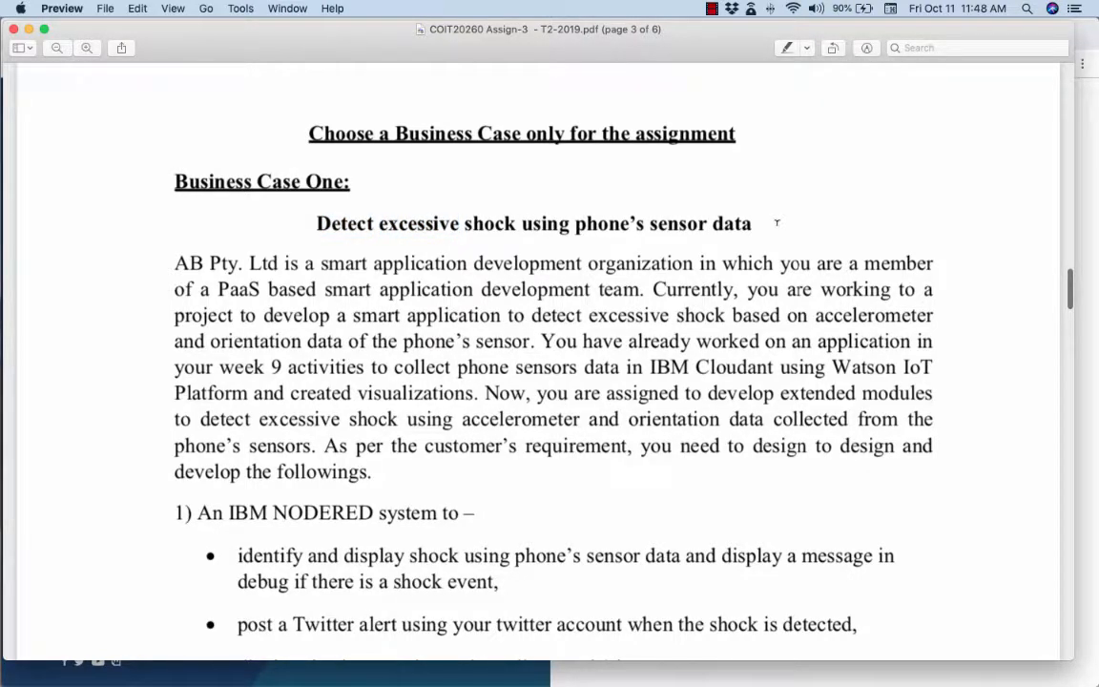
{"action": "scroll", "coordinate": [630, 367], "scroll_direction": "down", "scroll_amount": 3}
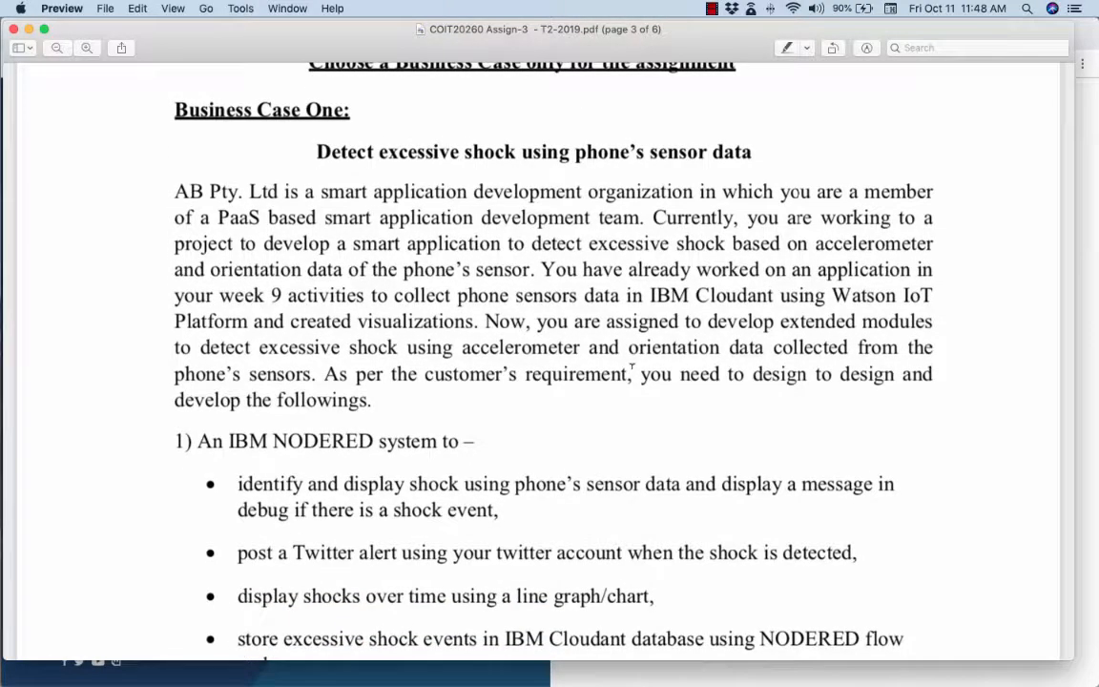
{"action": "double_click", "coordinate": [813, 320]}
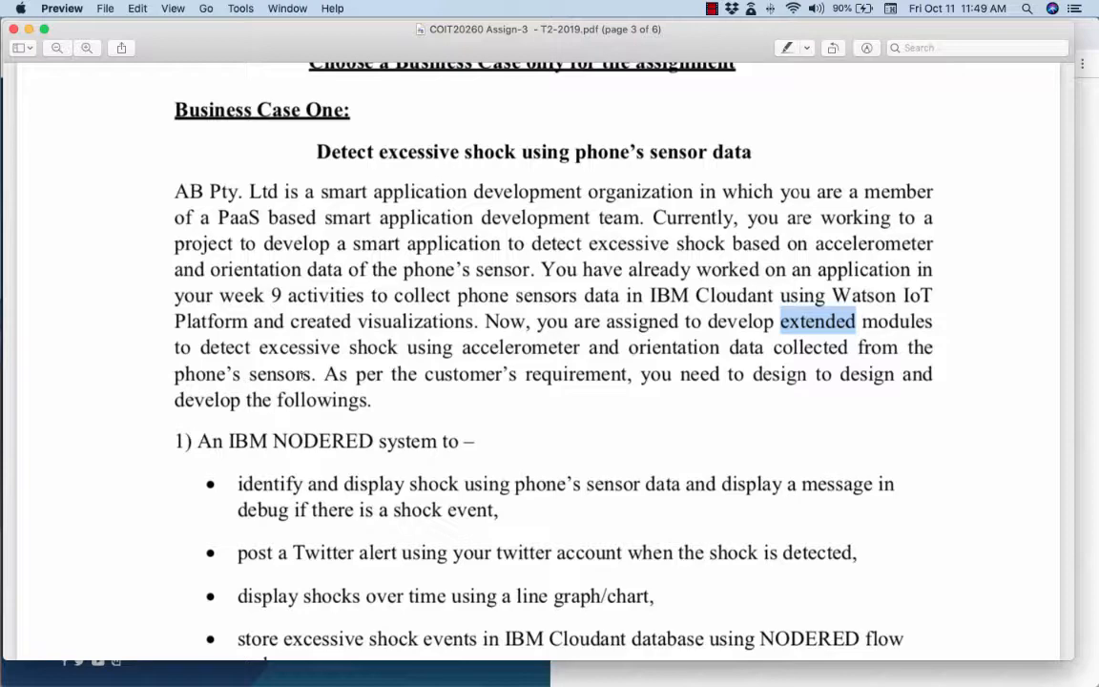
{"action": "scroll", "coordinate": [550, 383], "scroll_direction": "down", "scroll_amount": 5}
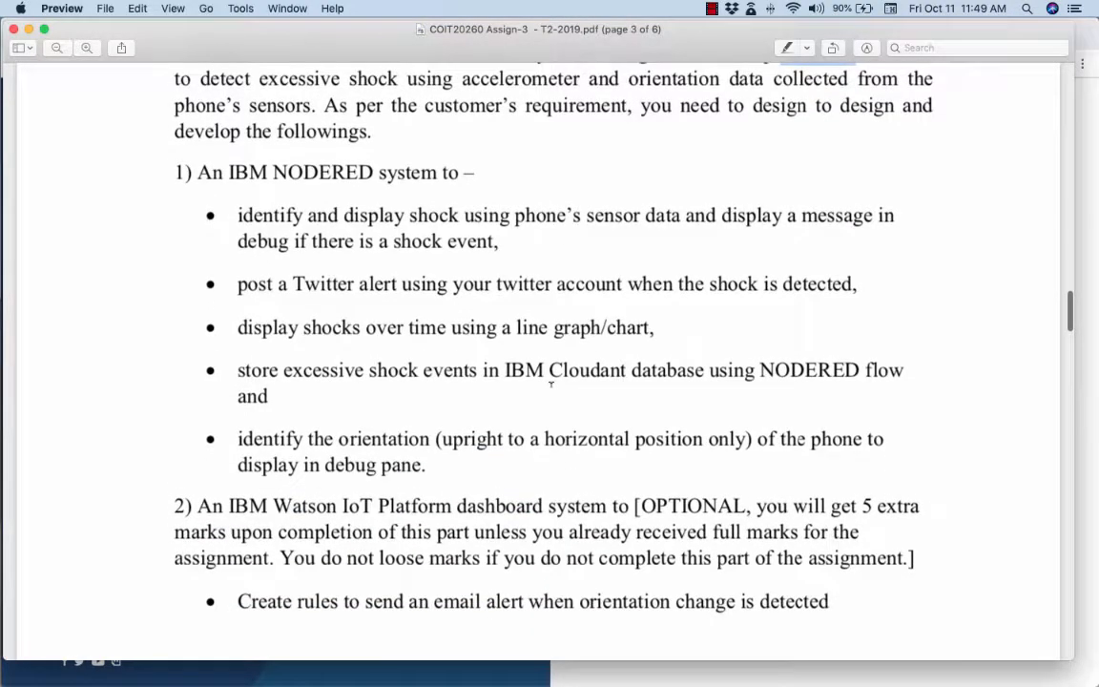
{"action": "double_click", "coordinate": [250, 214]}
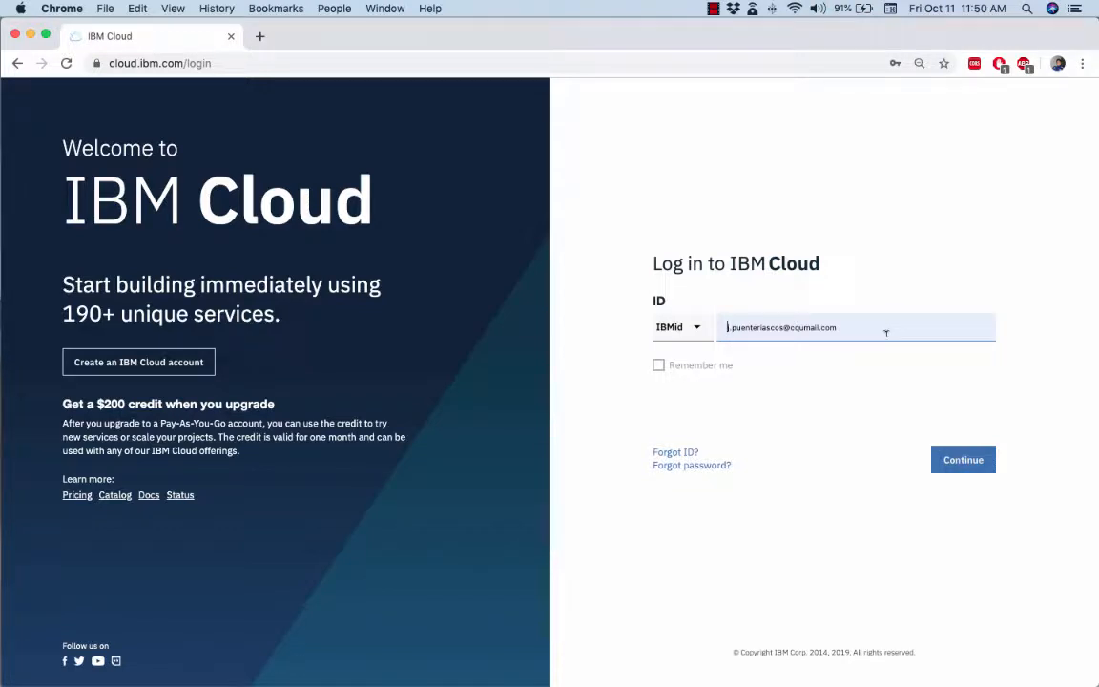
Log in to IBM Cloud in Chrome with the prefilled IBMid and check the account profile options.
{"action": "left_click_drag", "start_coordinate": [846, 325], "coordinate": [707, 312]}
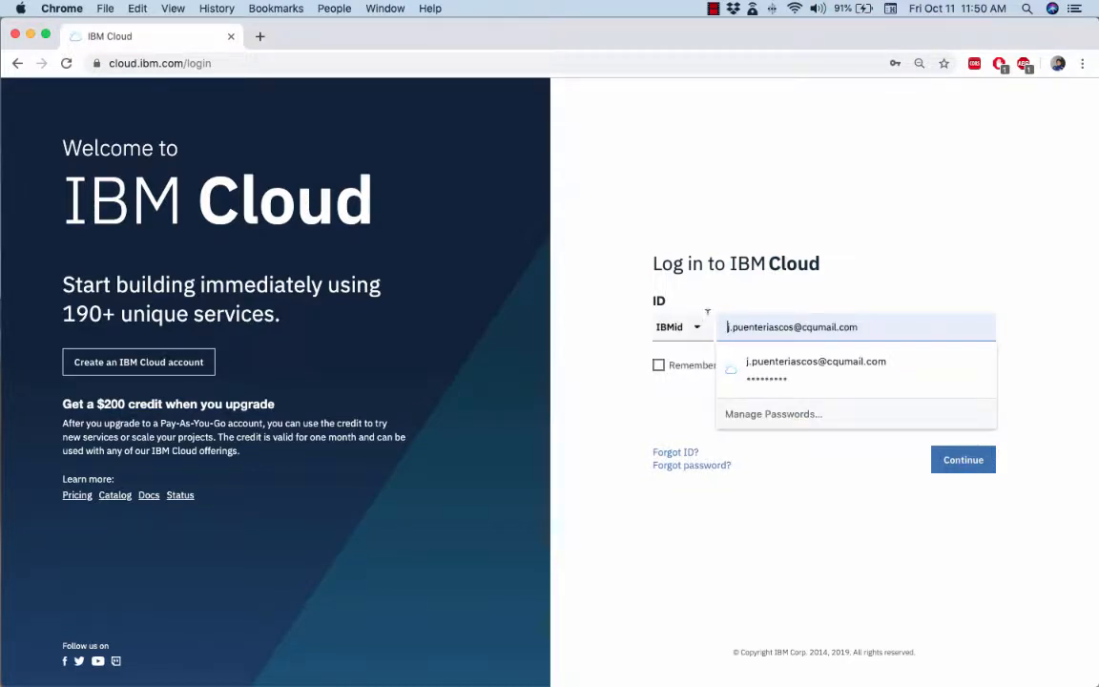
{"action": "left_click", "coordinate": [1075, 382]}
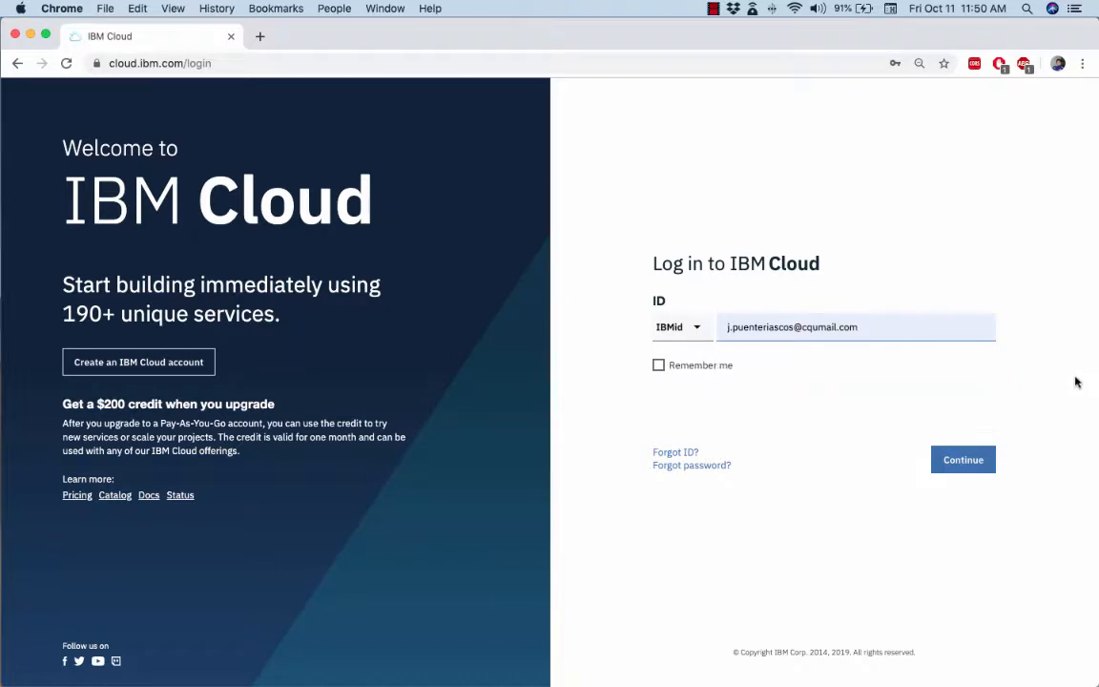
{"action": "left_click", "coordinate": [958, 462]}
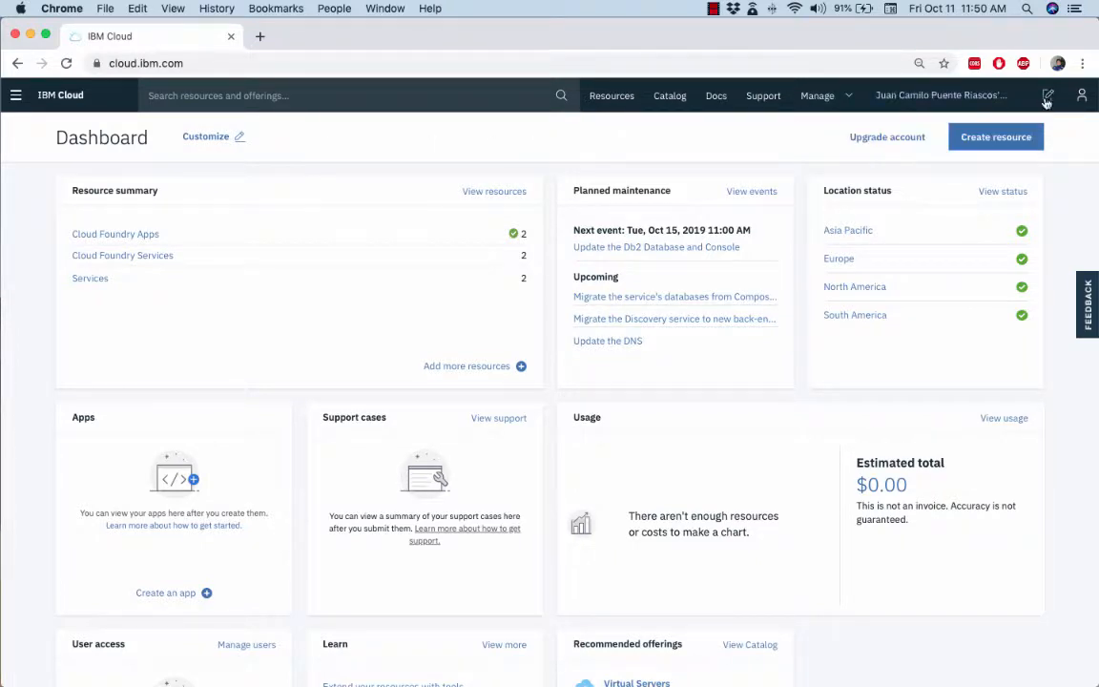
{"action": "left_click", "coordinate": [1081, 97]}
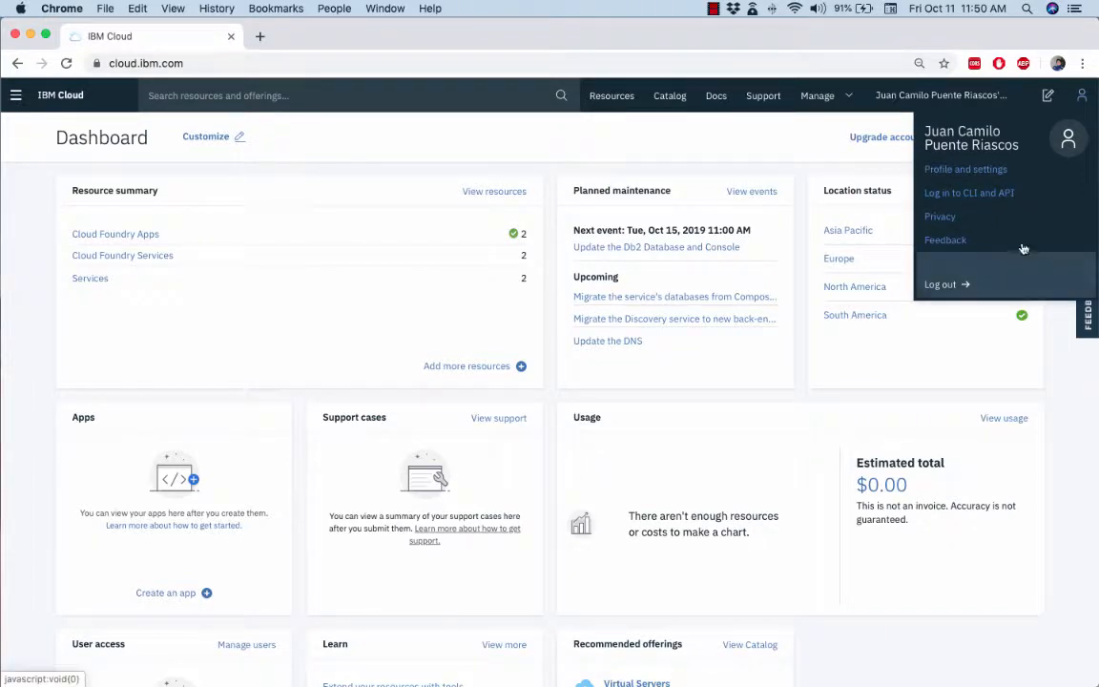
{"action": "left_click", "coordinate": [297, 288]}
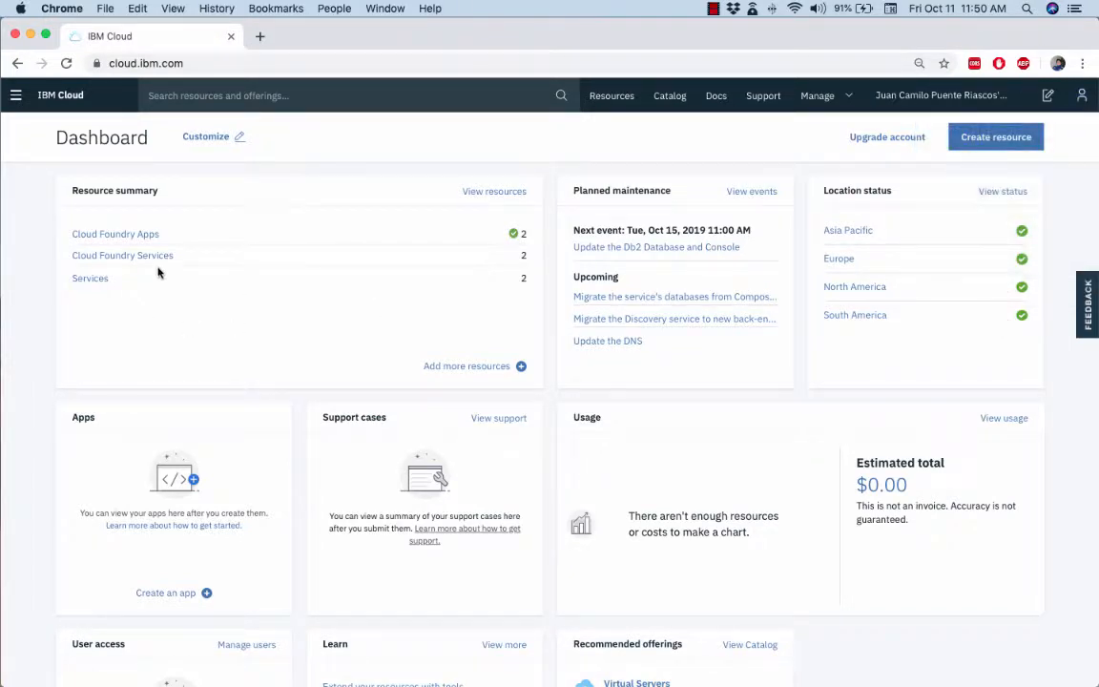
Go from the dashboard to the resource list for Cloud Foundry Apps and expand the Cloud Foundry Services group.
{"action": "left_click", "coordinate": [23, 99]}
{"action": "left_click", "coordinate": [55, 137]}
{"action": "left_click", "coordinate": [116, 234]}
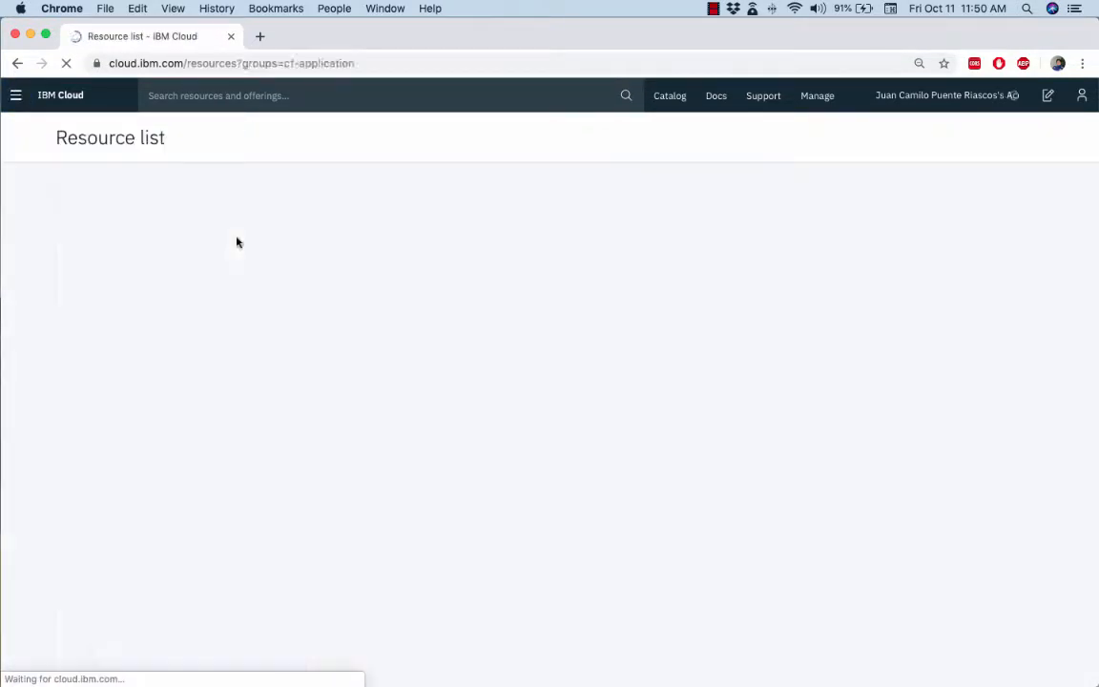
{"action": "left_click", "coordinate": [81, 337]}
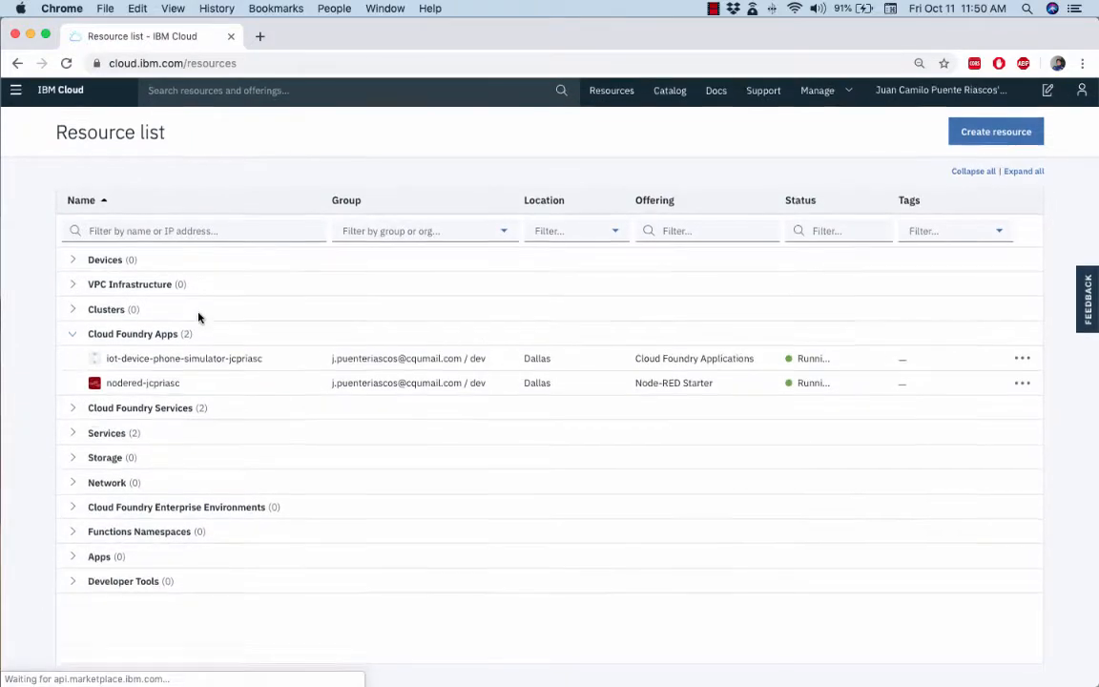
{"action": "left_click", "coordinate": [70, 414]}
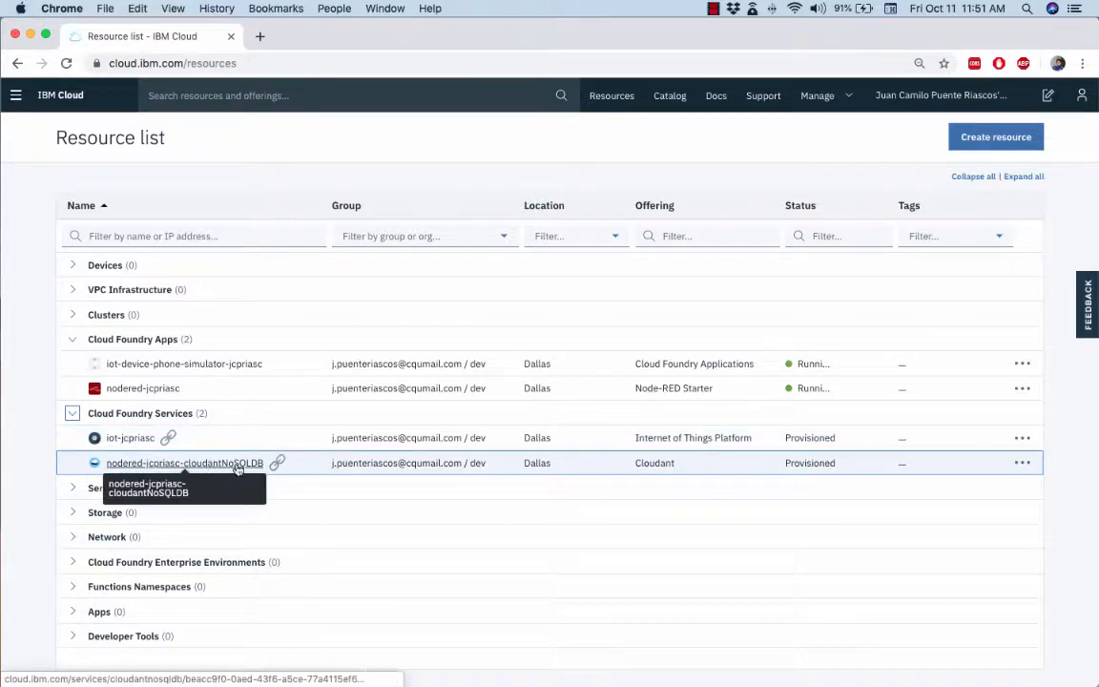
{"action": "mouse_move", "coordinate": [273, 465]}
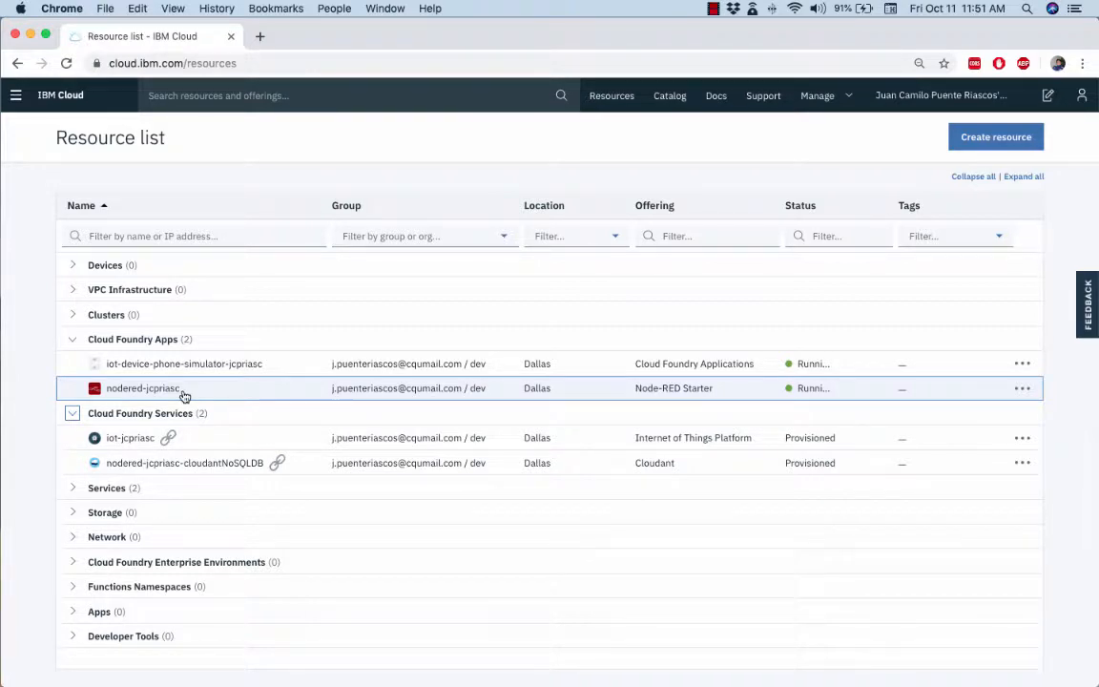
Open the iot-jcpriasc service, go to its original instance's management page and launch the Watson IoT Platform.
{"action": "left_click", "coordinate": [129, 445]}
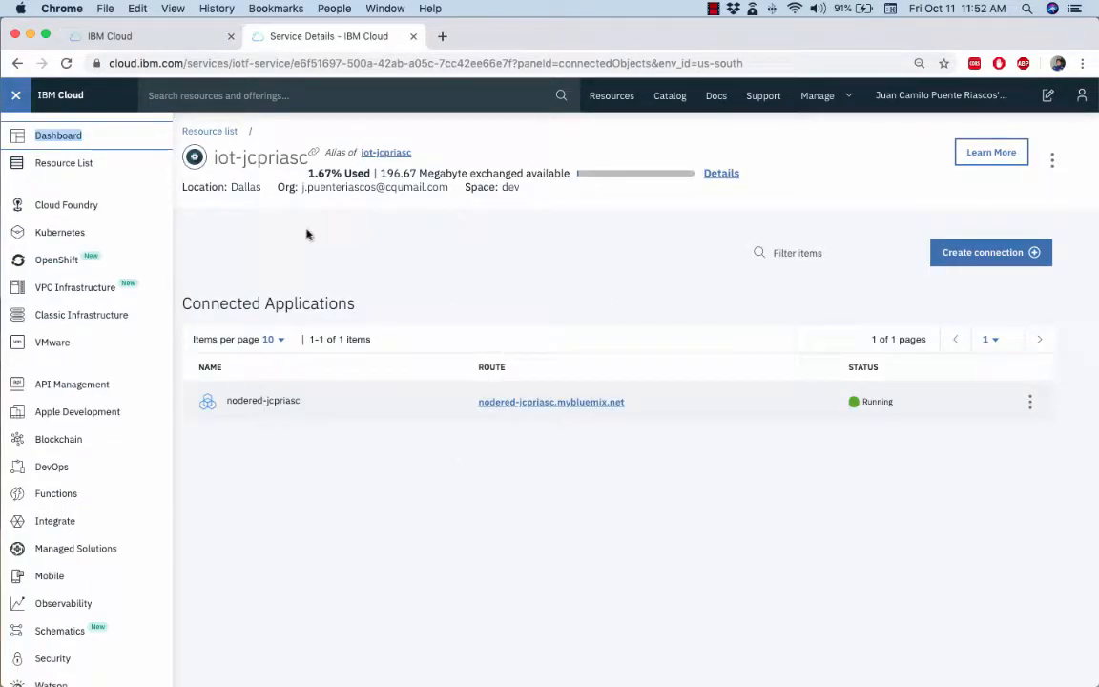
{"action": "left_click", "coordinate": [383, 152]}
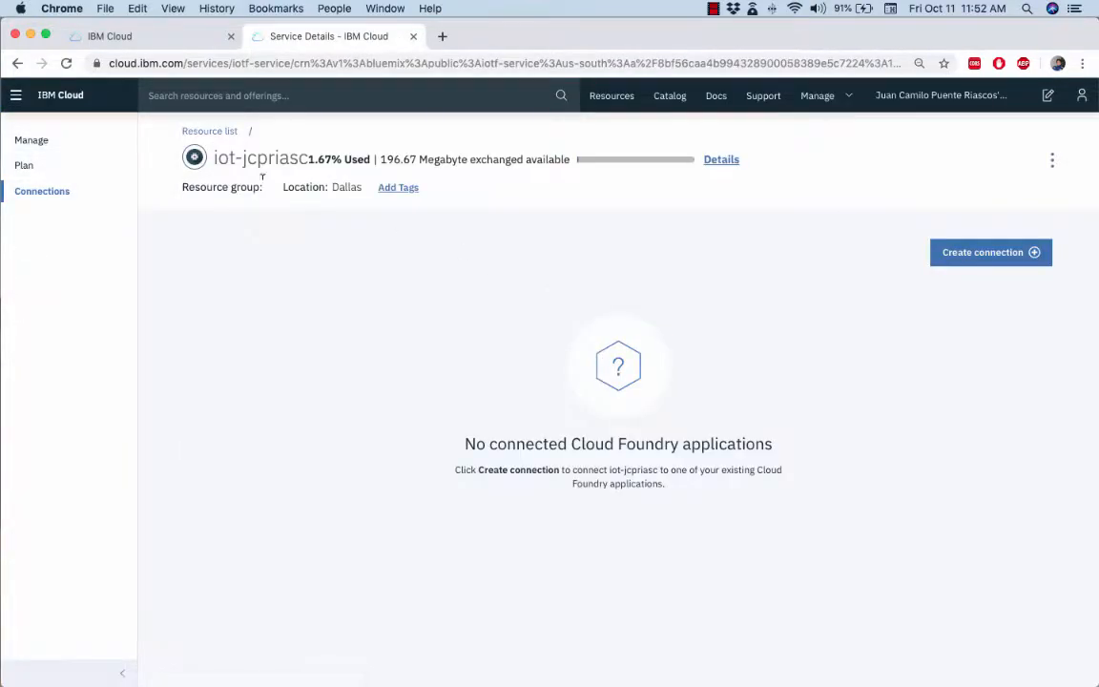
{"action": "left_click", "coordinate": [31, 141]}
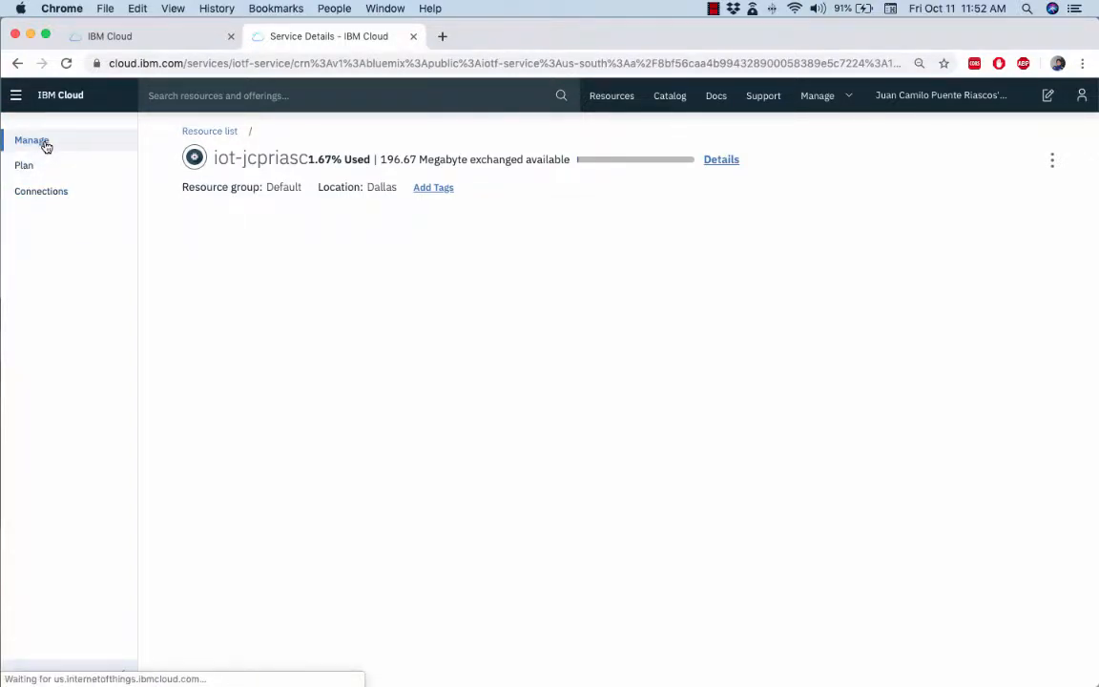
{"action": "left_click", "coordinate": [562, 330]}
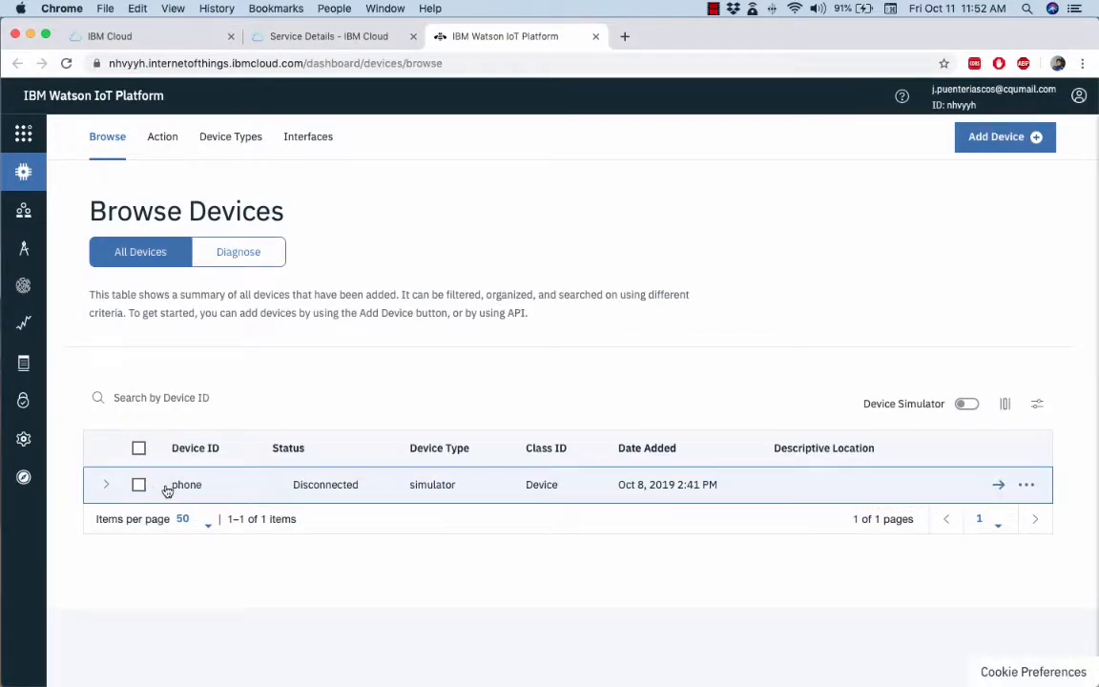
Expand the phone device and examine its identity details, including the device ID and device type.
{"action": "left_click", "coordinate": [106, 485]}
{"action": "scroll", "coordinate": [372, 439], "scroll_direction": "down", "scroll_amount": 3}
{"action": "scroll", "coordinate": [379, 431], "scroll_direction": "down", "scroll_amount": 1}
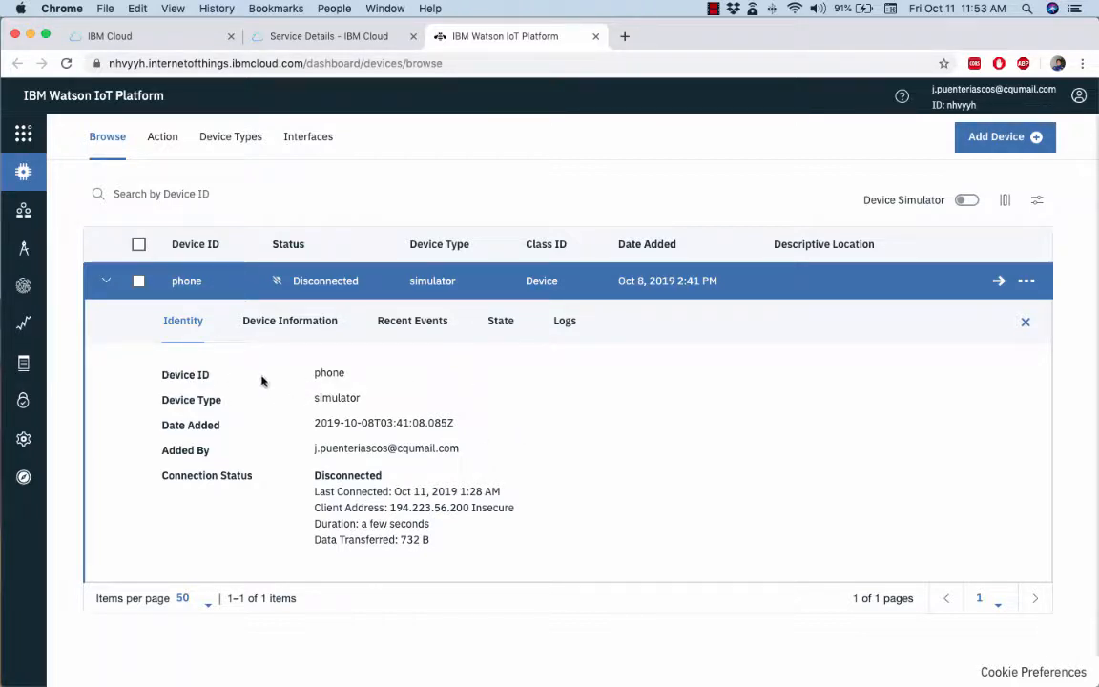
{"action": "double_click", "coordinate": [329, 373]}
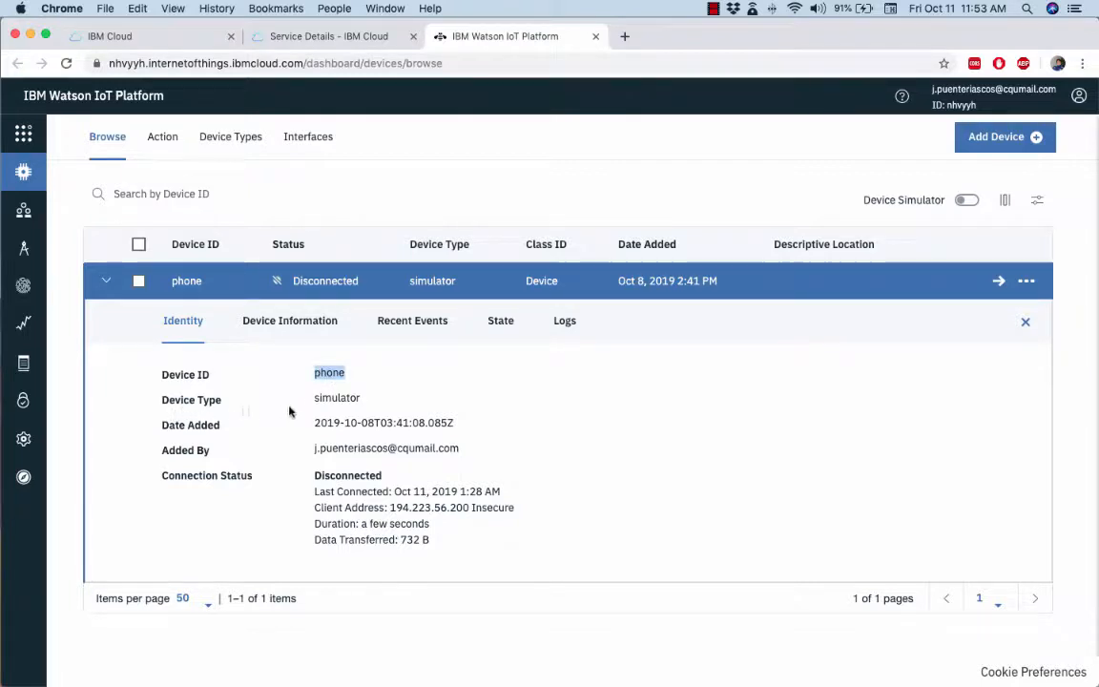
{"action": "double_click", "coordinate": [336, 398]}
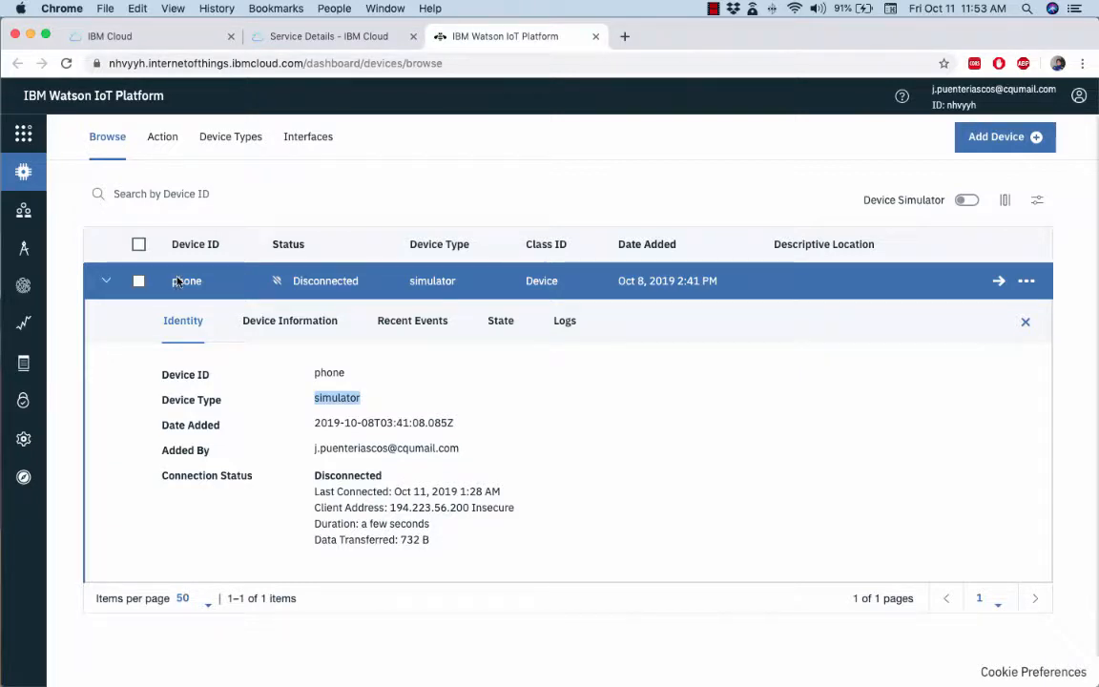
Return to the IBM Cloud resource list and open the nodered-jcpriasc-cloudantNoSQLDB service in a separate tab.
{"action": "left_click", "coordinate": [113, 38]}
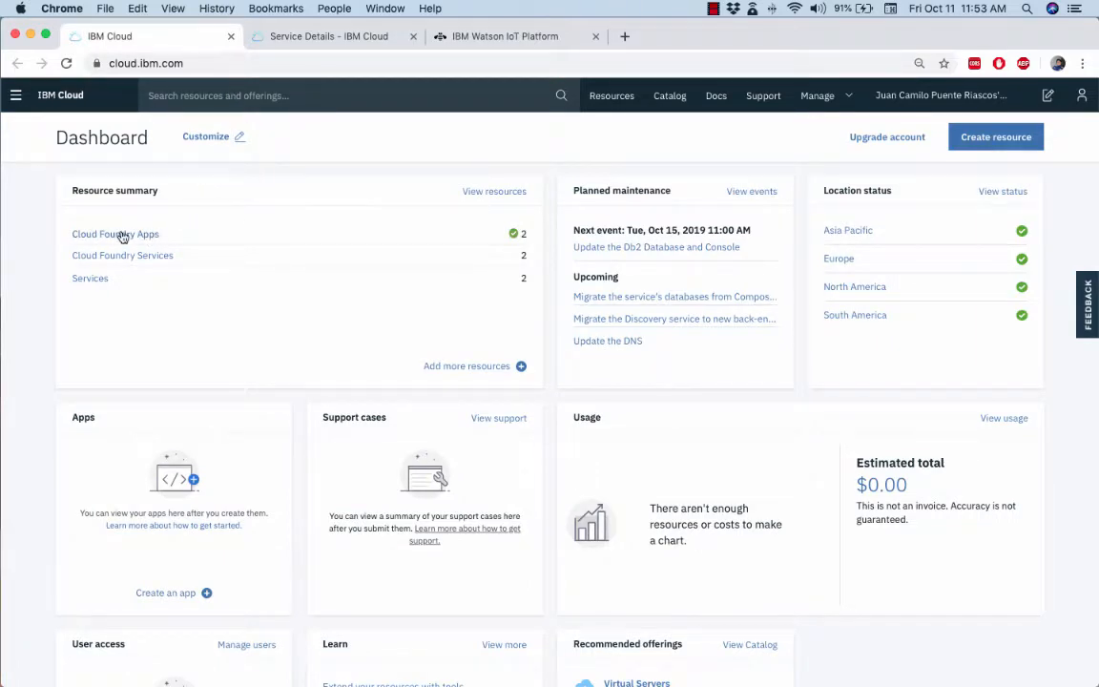
{"action": "left_click", "coordinate": [120, 235]}
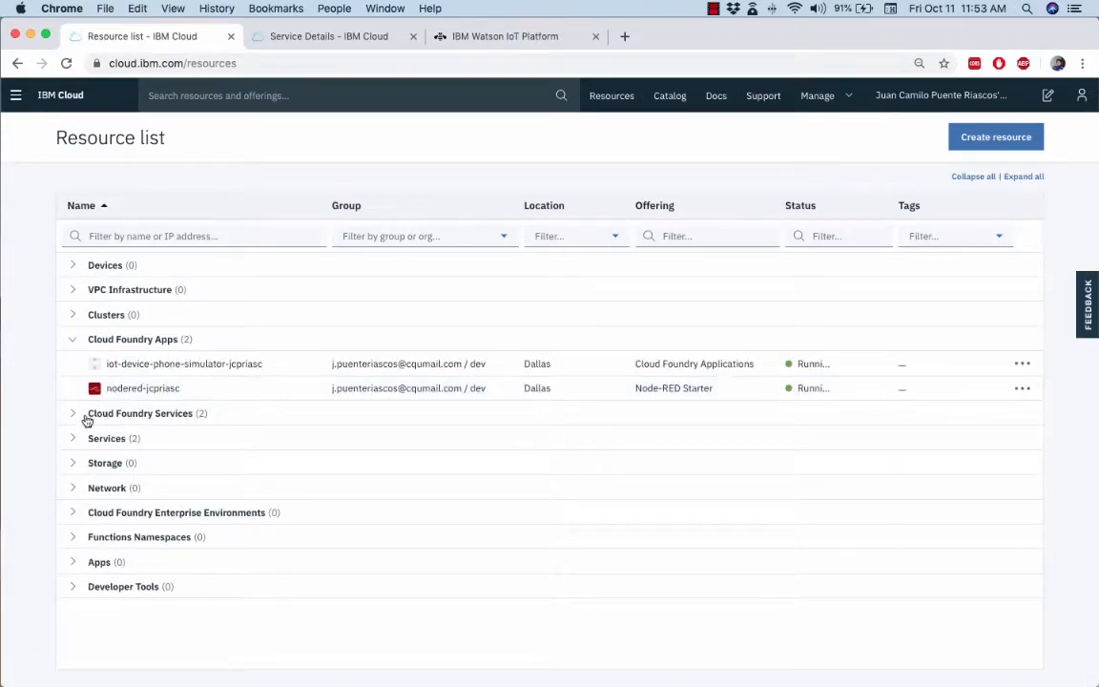
{"action": "left_click", "coordinate": [73, 413]}
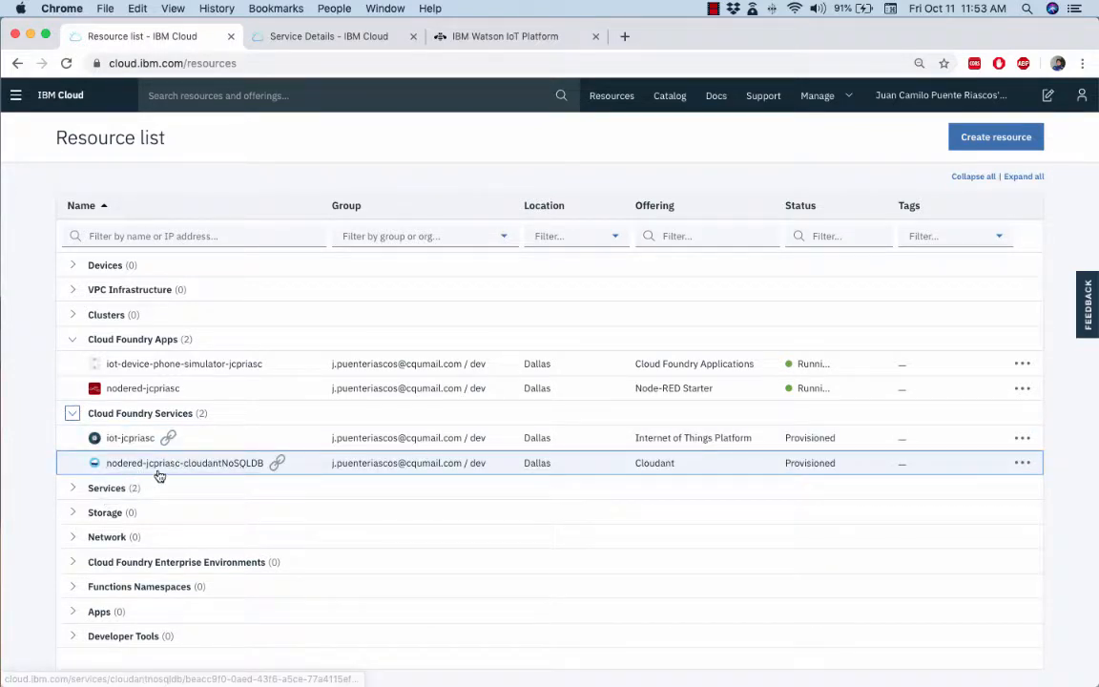
{"action": "right_click", "coordinate": [237, 464]}
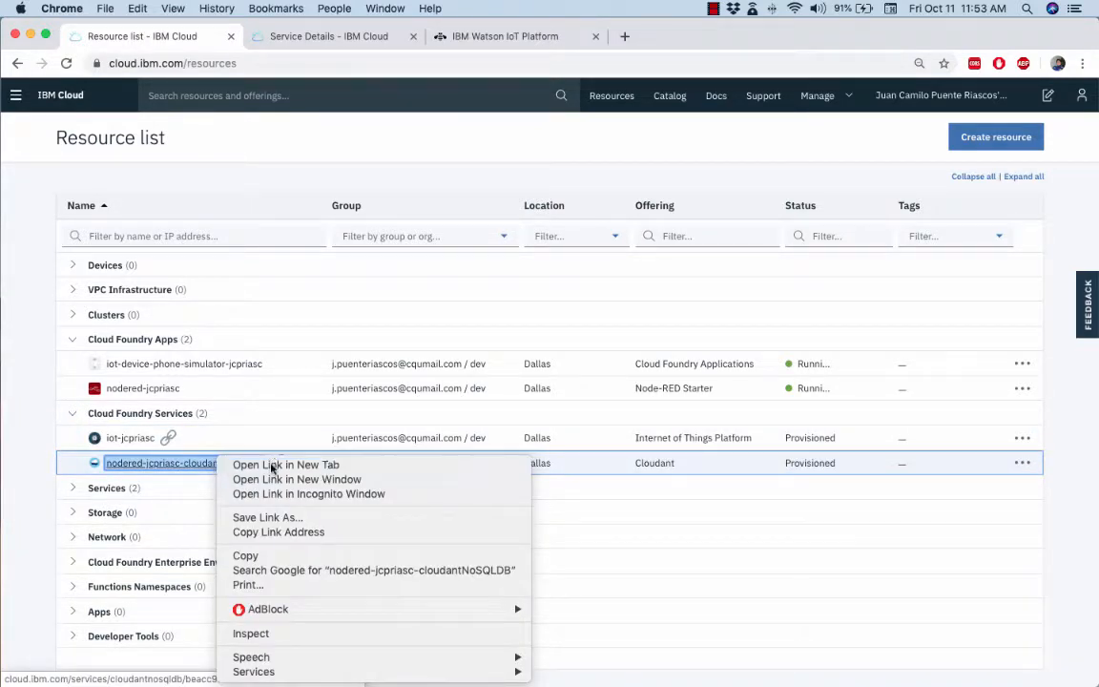
{"action": "left_click", "coordinate": [241, 465]}
{"action": "left_click", "coordinate": [323, 38]}
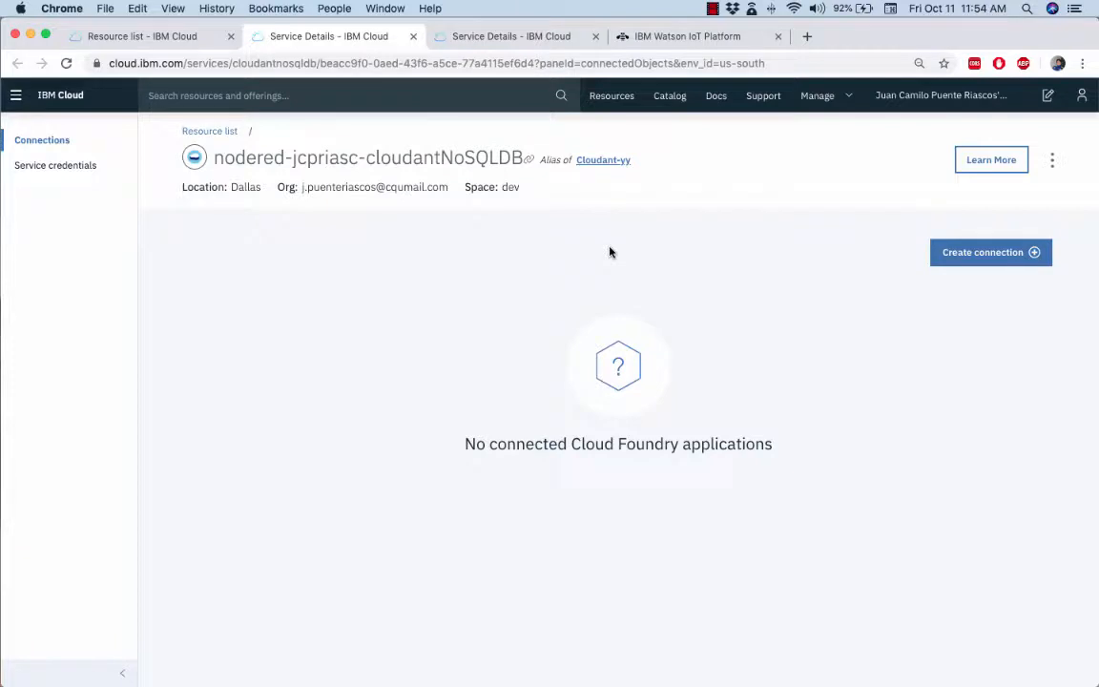
Go to the aliased Cloudant-yy instance's management page and launch the Cloudant Dashboard.
{"action": "left_click", "coordinate": [599, 164]}
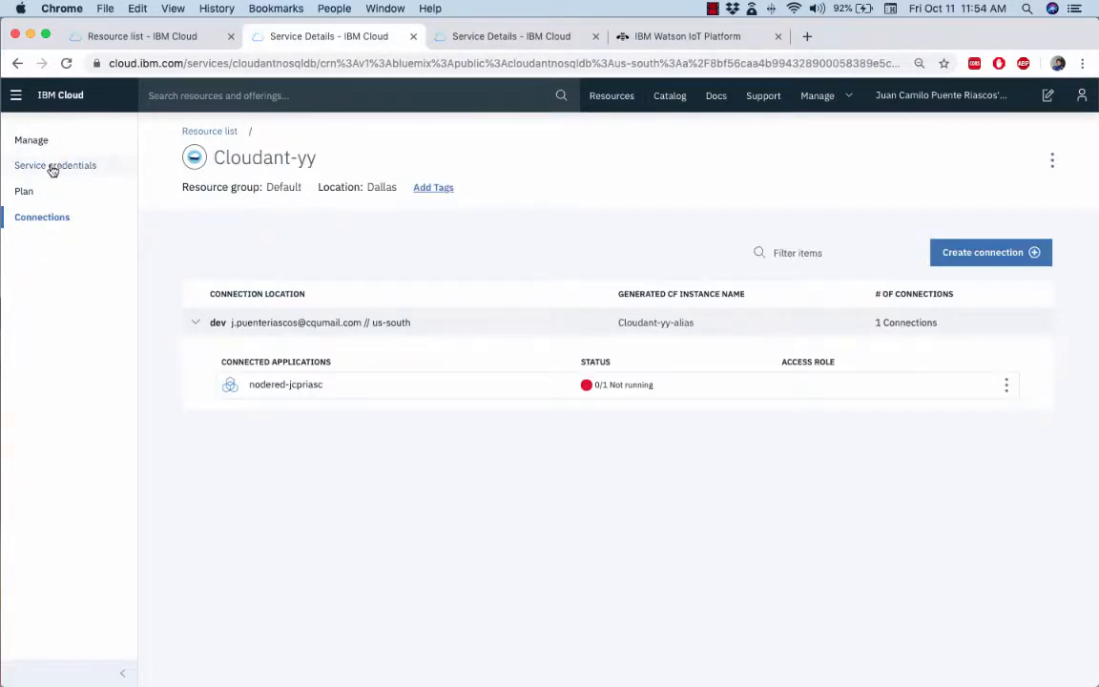
{"action": "left_click", "coordinate": [34, 141]}
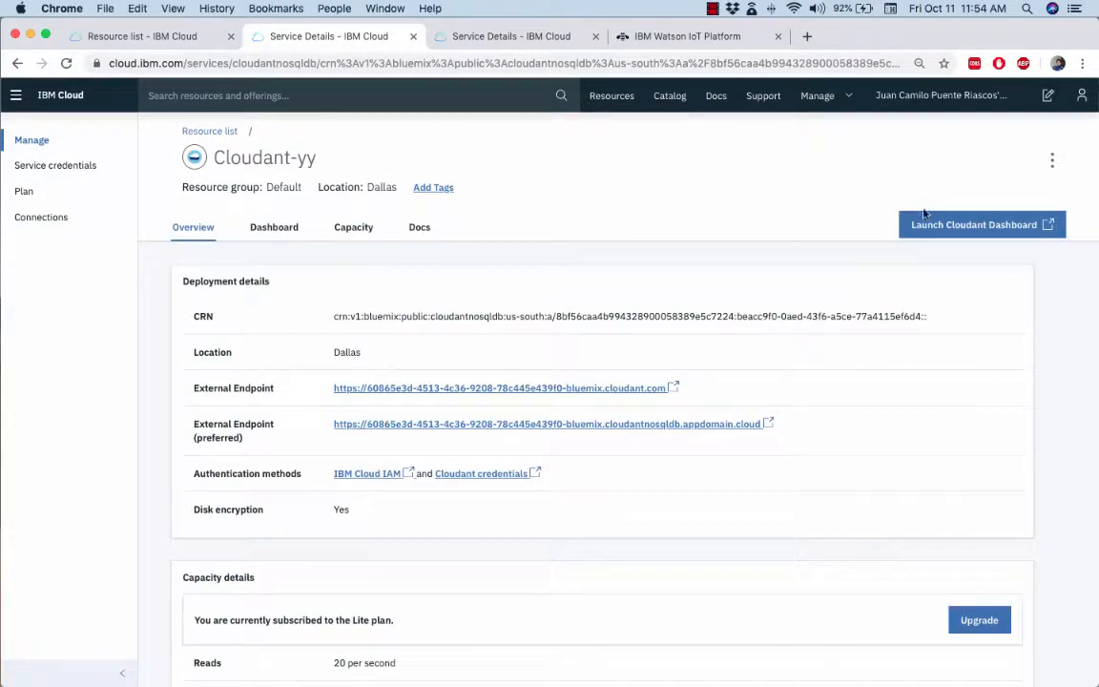
{"action": "left_click", "coordinate": [930, 225]}
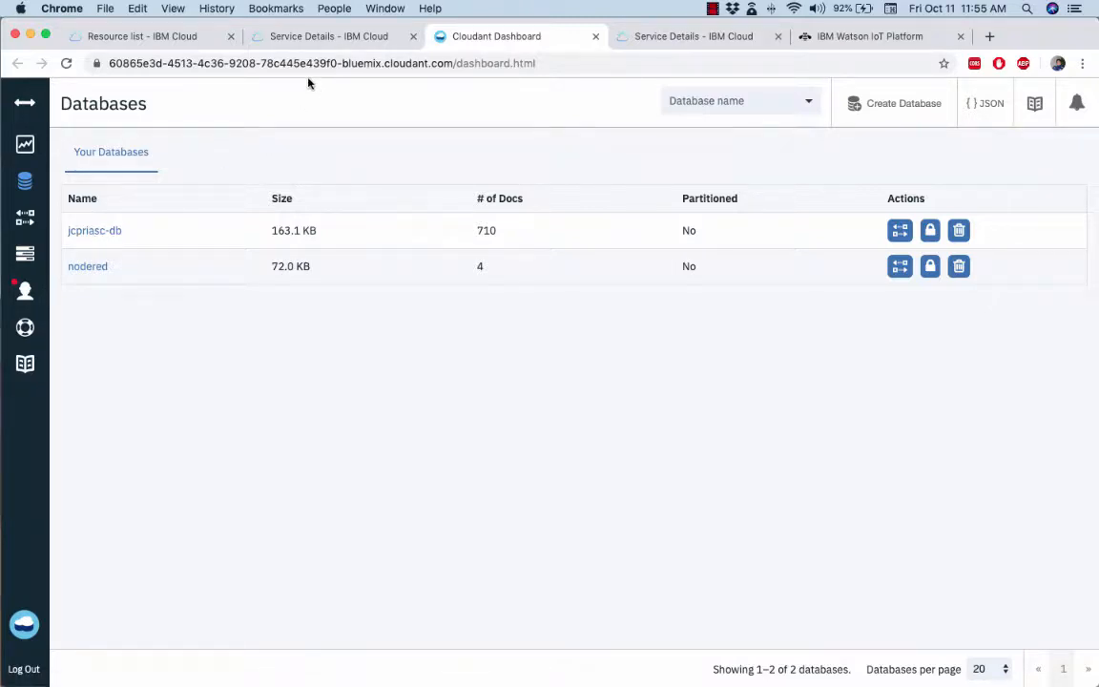
From the IBM Cloud resource list, open the iot-device-phone-simulator-jcpriasc app in a separate tab and visit its app URL.
{"action": "left_click", "coordinate": [130, 36]}
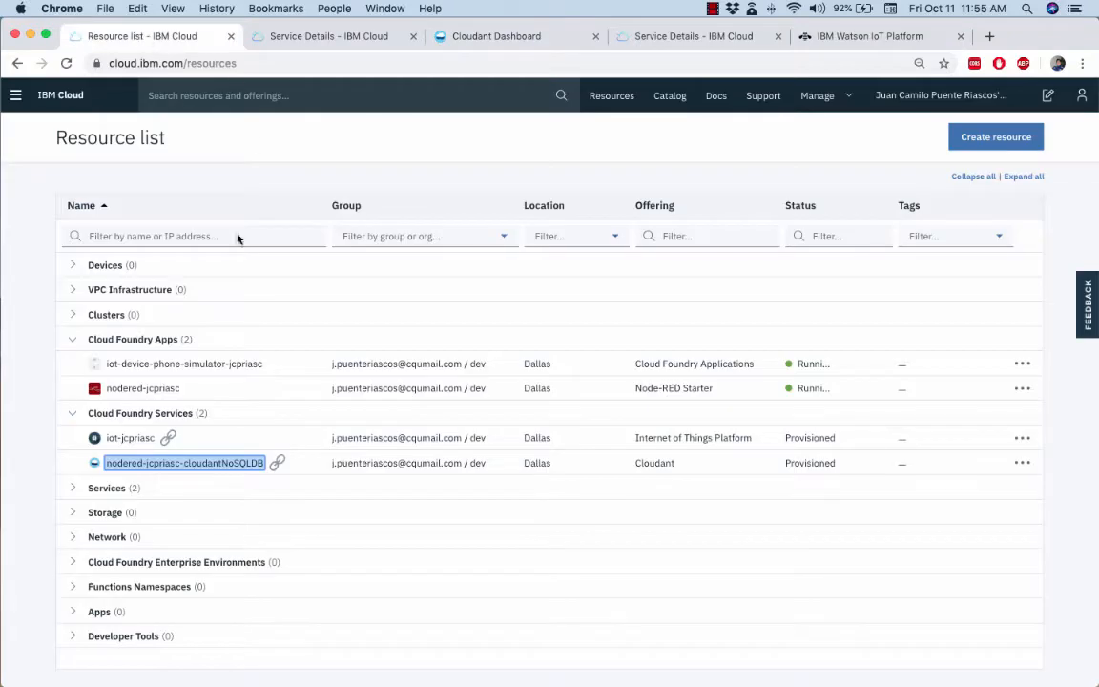
{"action": "right_click", "coordinate": [143, 364]}
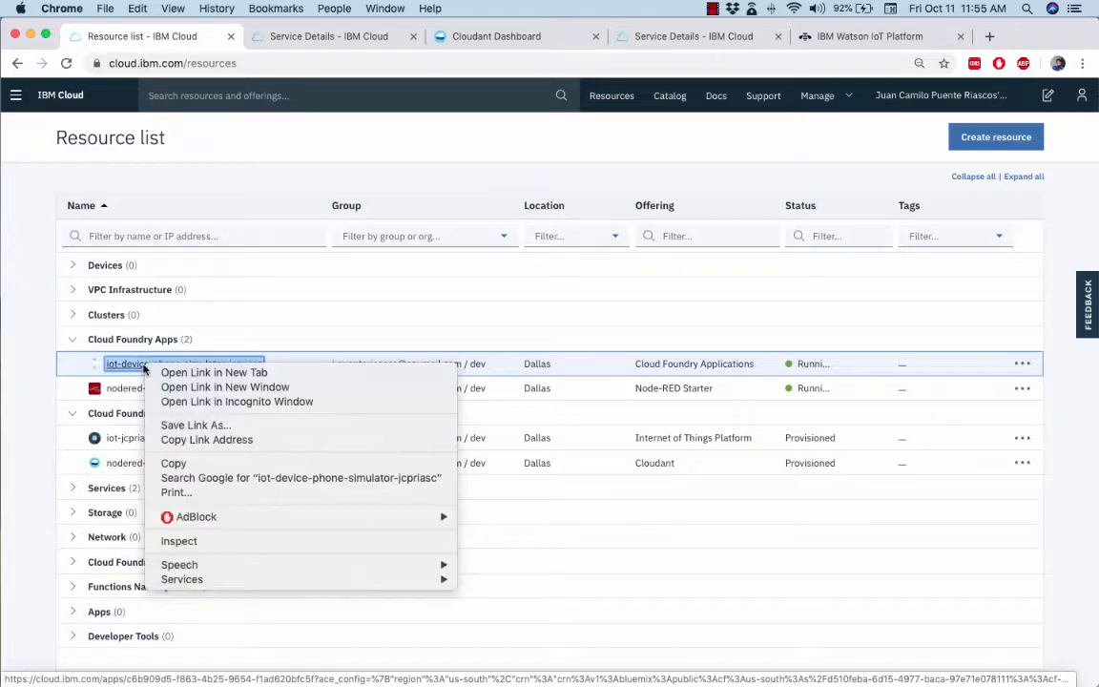
{"action": "key", "text": "Escape"}
{"action": "left_click", "coordinate": [301, 37]}
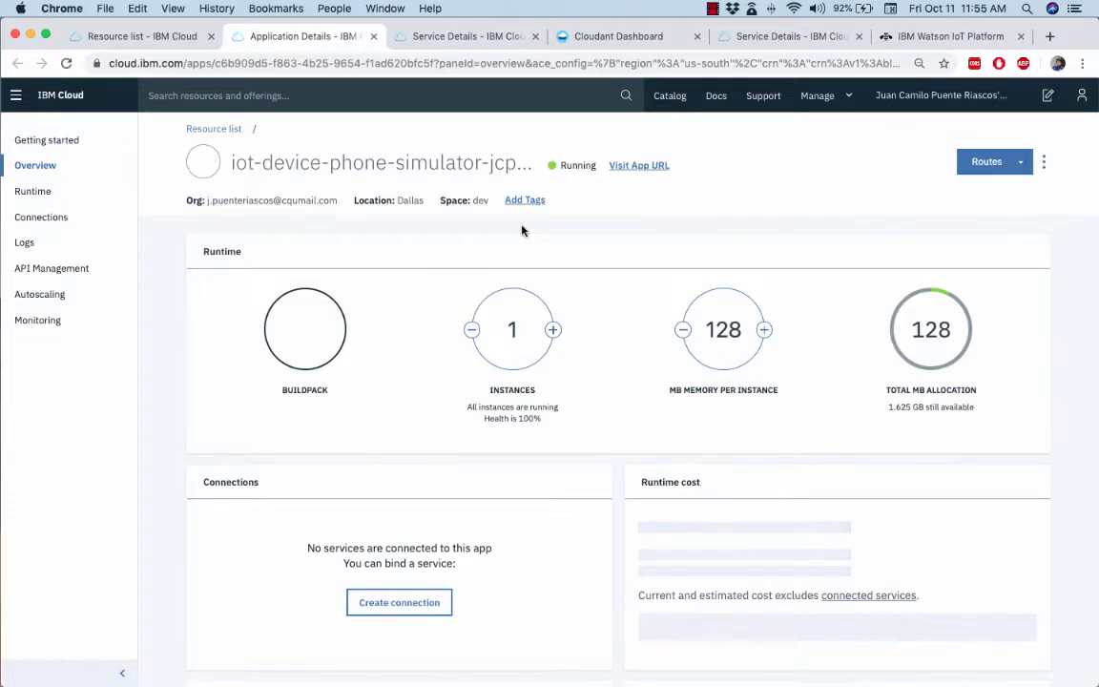
{"action": "left_click", "coordinate": [631, 168]}
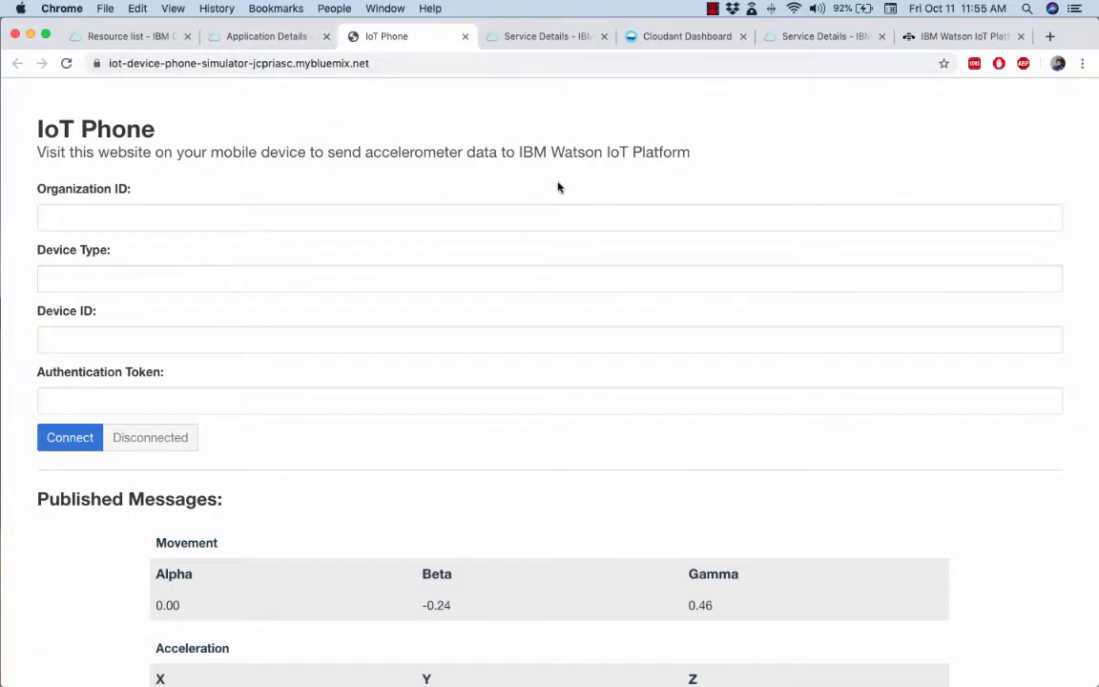
Examine the published Alpha, Beta and Gamma movement values on the IoT Phone page.
{"action": "scroll", "coordinate": [601, 305], "scroll_direction": "down", "scroll_amount": 3}
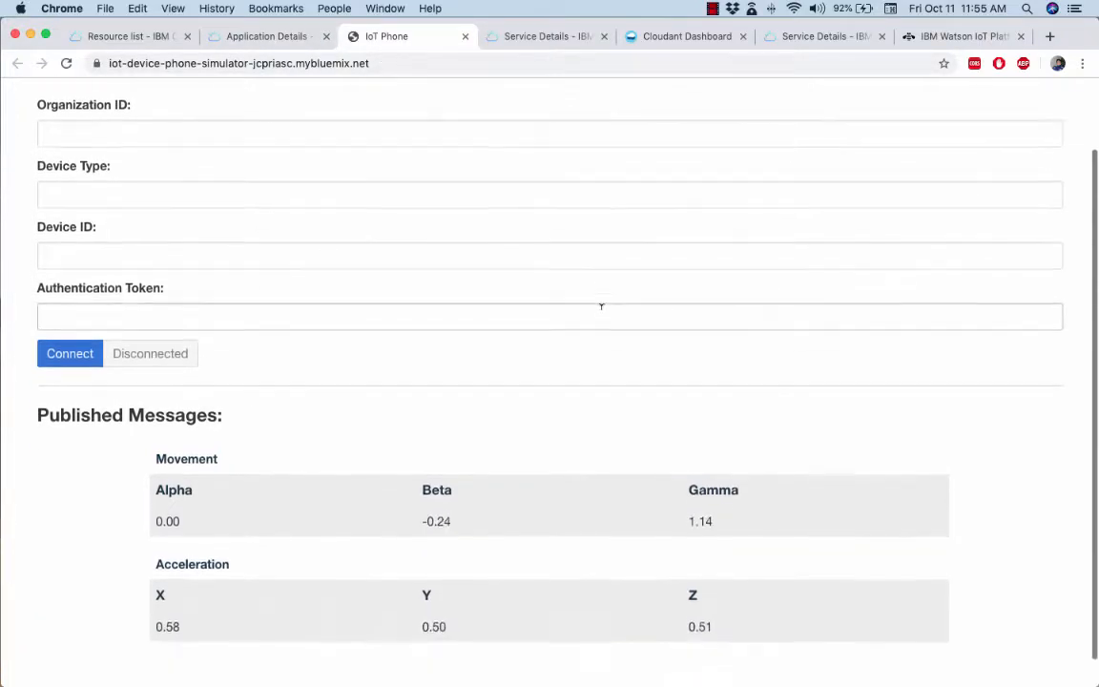
{"action": "double_click", "coordinate": [174, 490]}
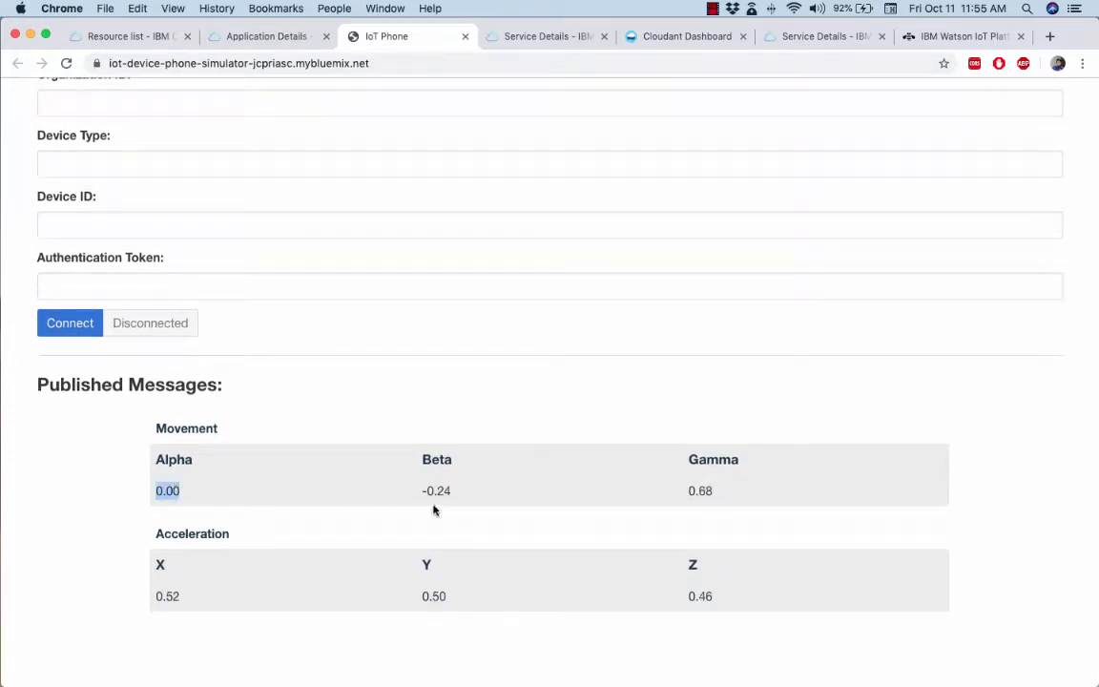
{"action": "left_click_drag", "start_coordinate": [482, 496], "coordinate": [422, 490]}
{"action": "double_click", "coordinate": [699, 490]}
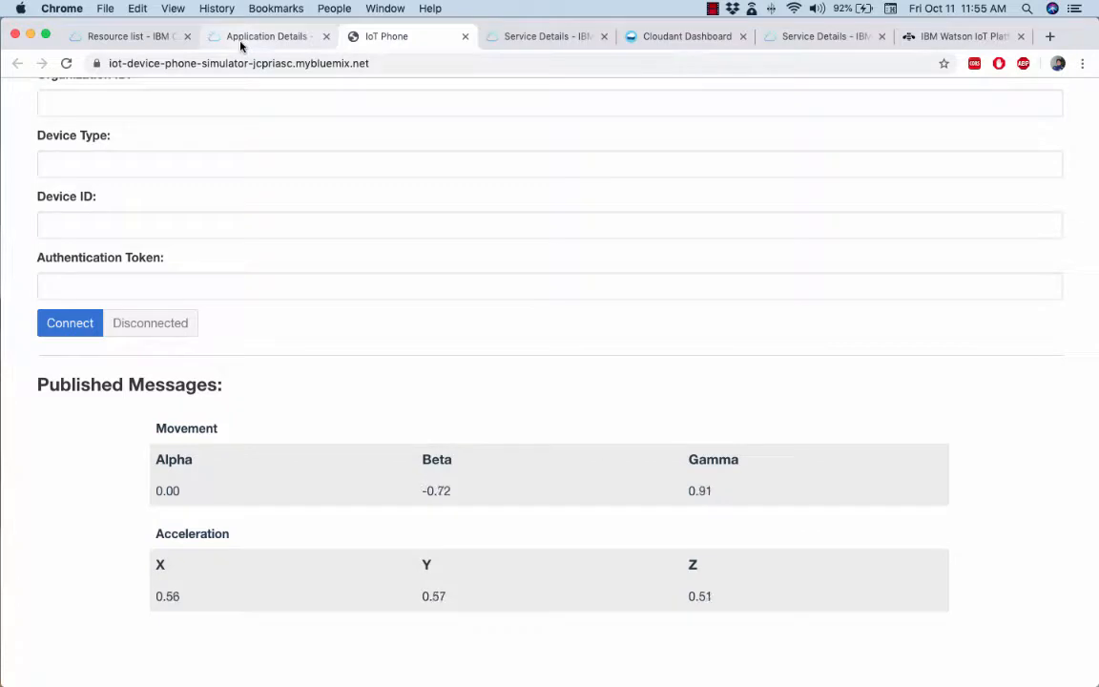
Return to the resource list, open the nodered-jcpriasc app and launch its Node-RED flow editor.
{"action": "left_click", "coordinate": [120, 37]}
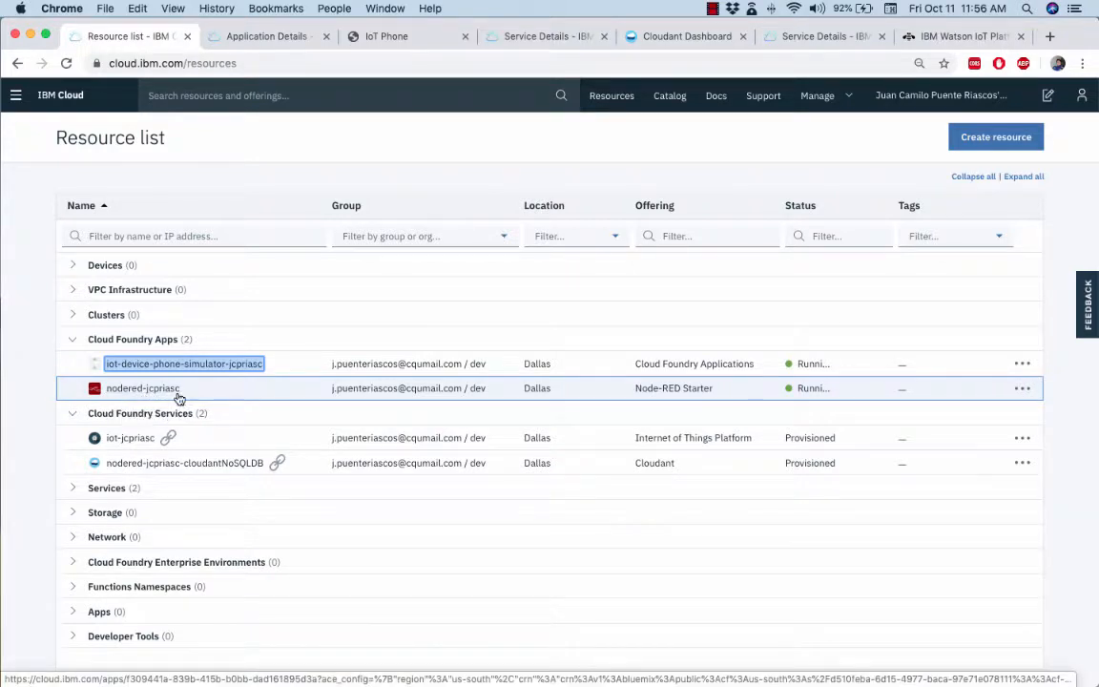
{"action": "left_click", "coordinate": [162, 397]}
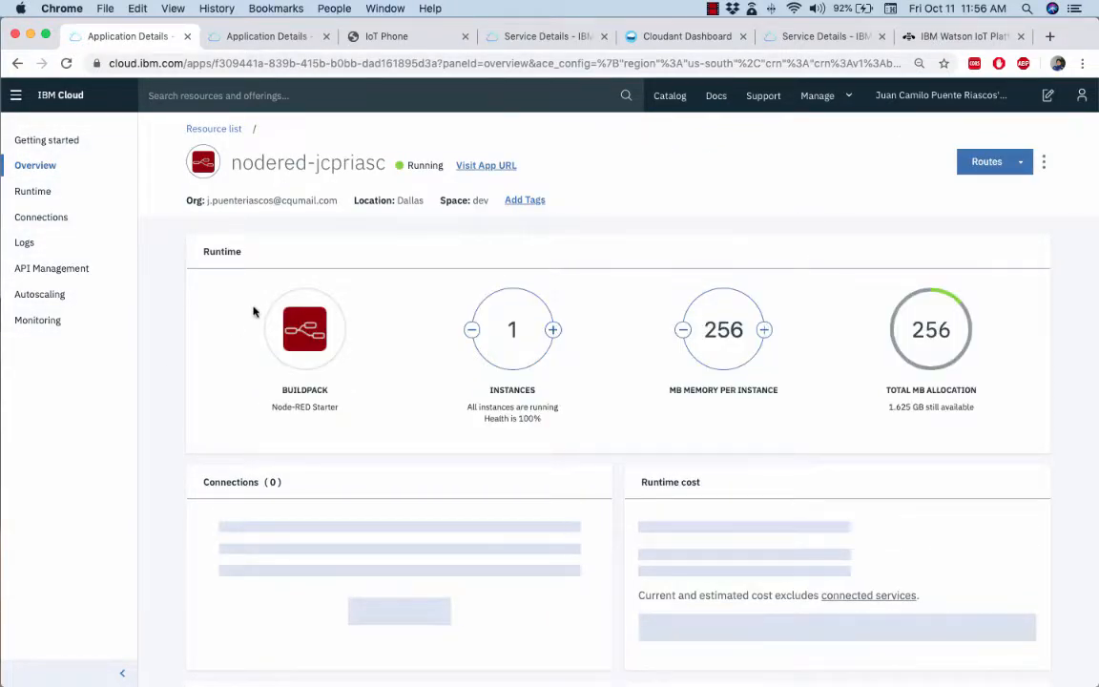
{"action": "left_click", "coordinate": [483, 165]}
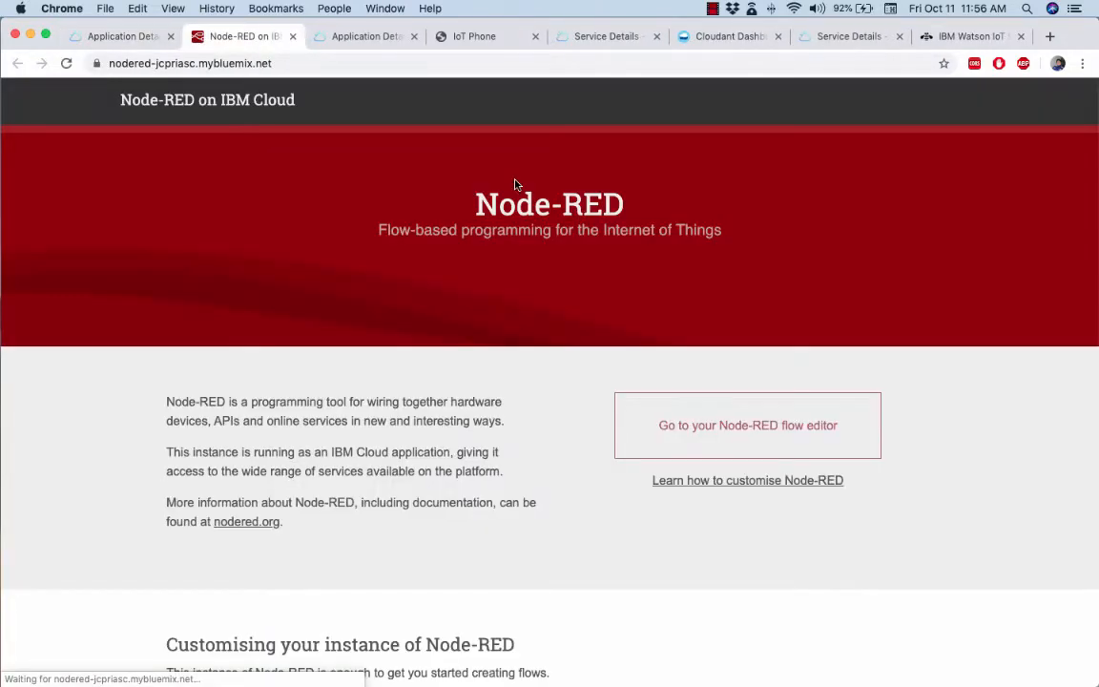
{"action": "left_click", "coordinate": [714, 425]}
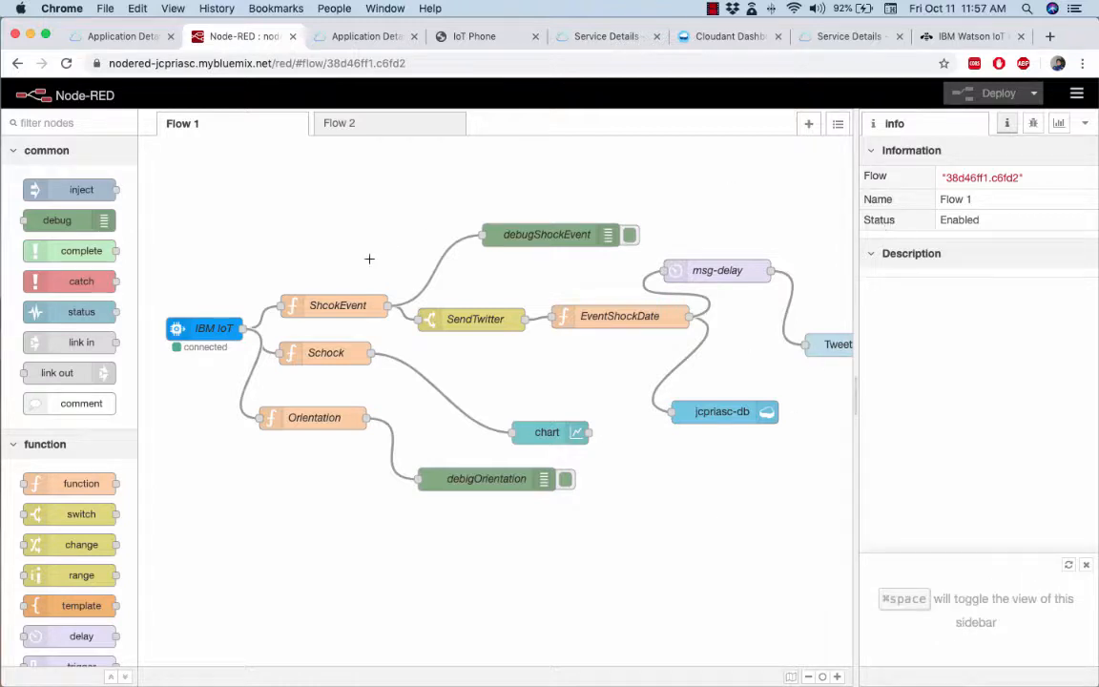
Open the IBM IoT input node's settings and compare them with the connection fields on the IoT Phone page.
{"action": "left_click", "coordinate": [205, 321]}
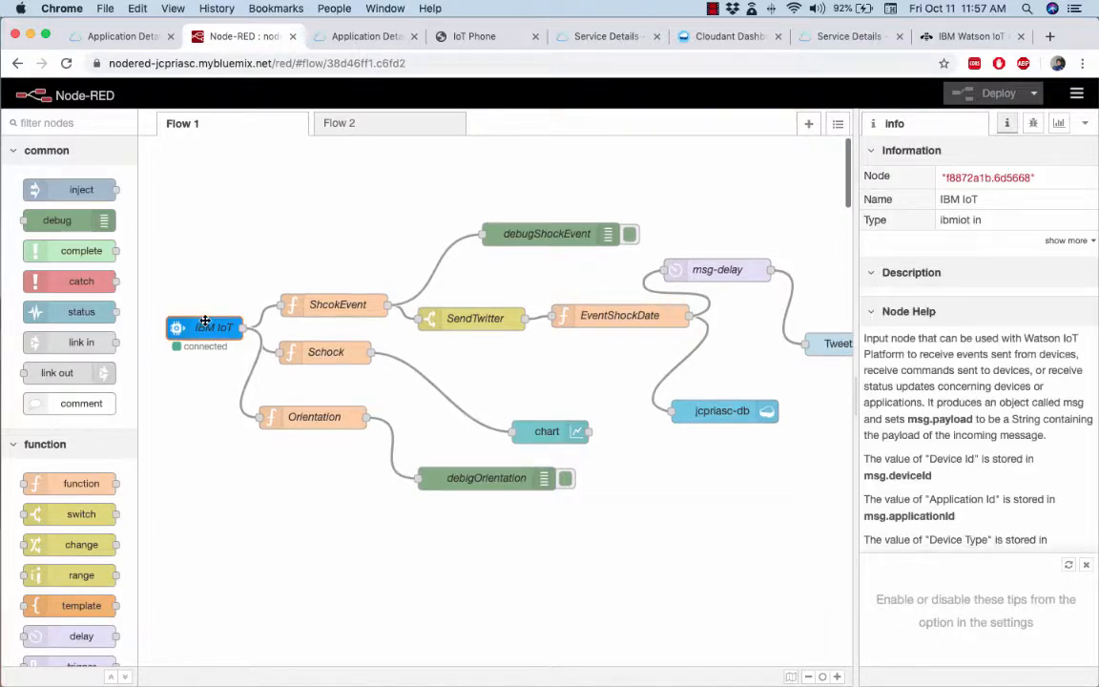
{"action": "double_click", "coordinate": [205, 321]}
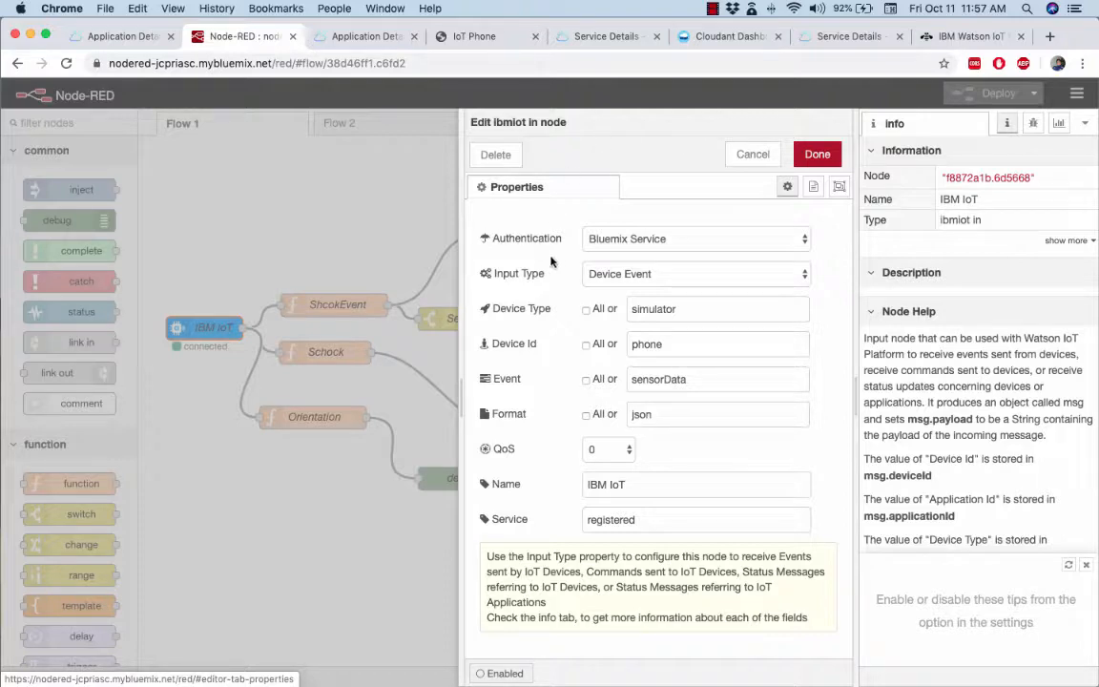
{"action": "left_click", "coordinate": [355, 39]}
{"action": "left_click", "coordinate": [240, 38]}
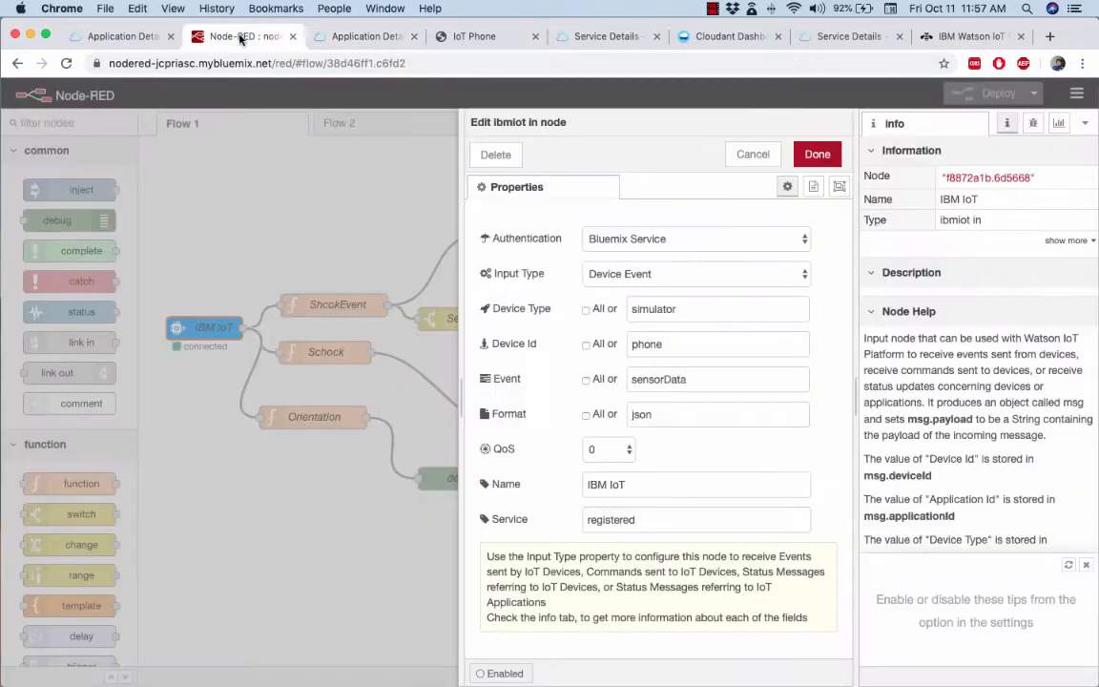
{"action": "left_click", "coordinate": [489, 38]}
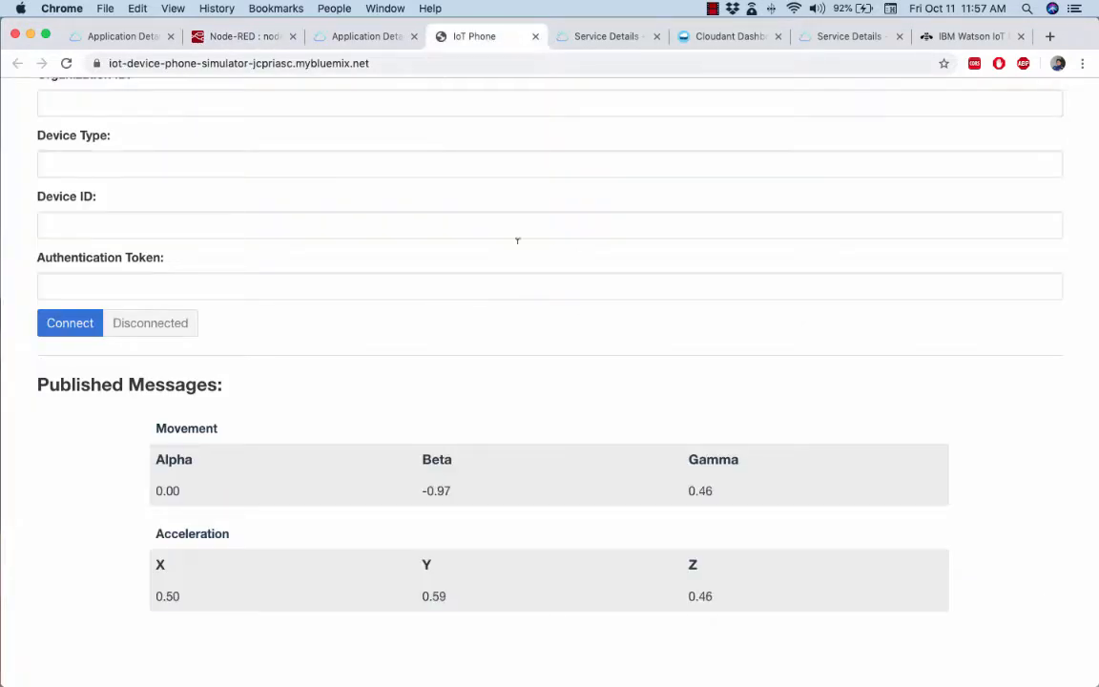
{"action": "scroll", "coordinate": [520, 248], "scroll_direction": "up", "scroll_amount": 3}
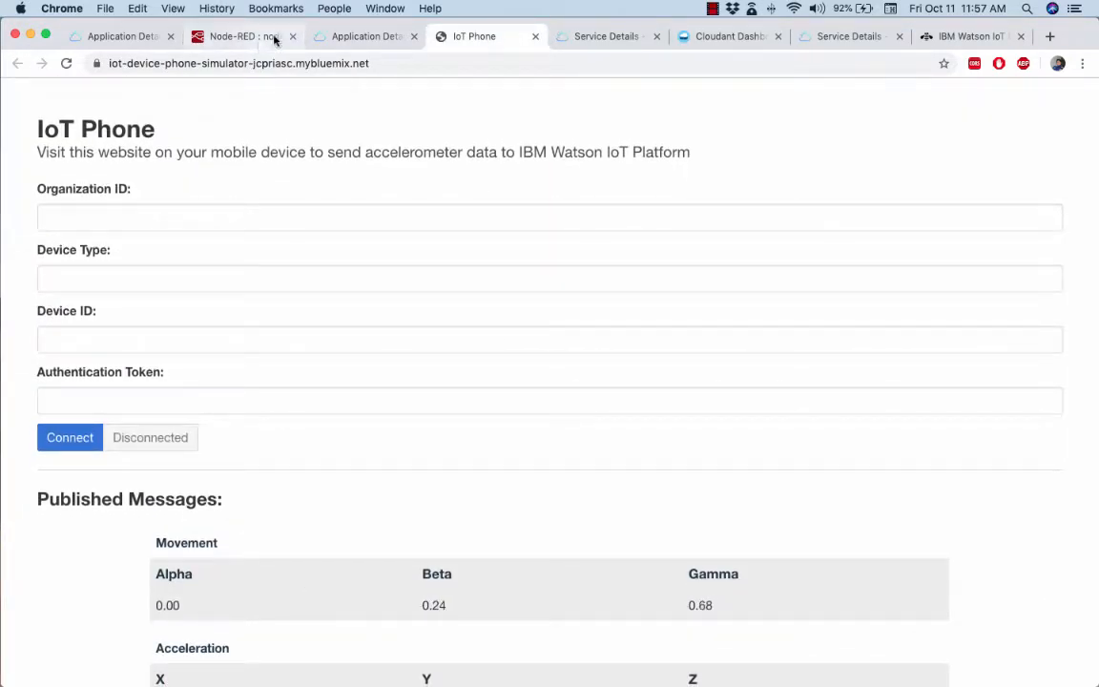
{"action": "left_click", "coordinate": [237, 38]}
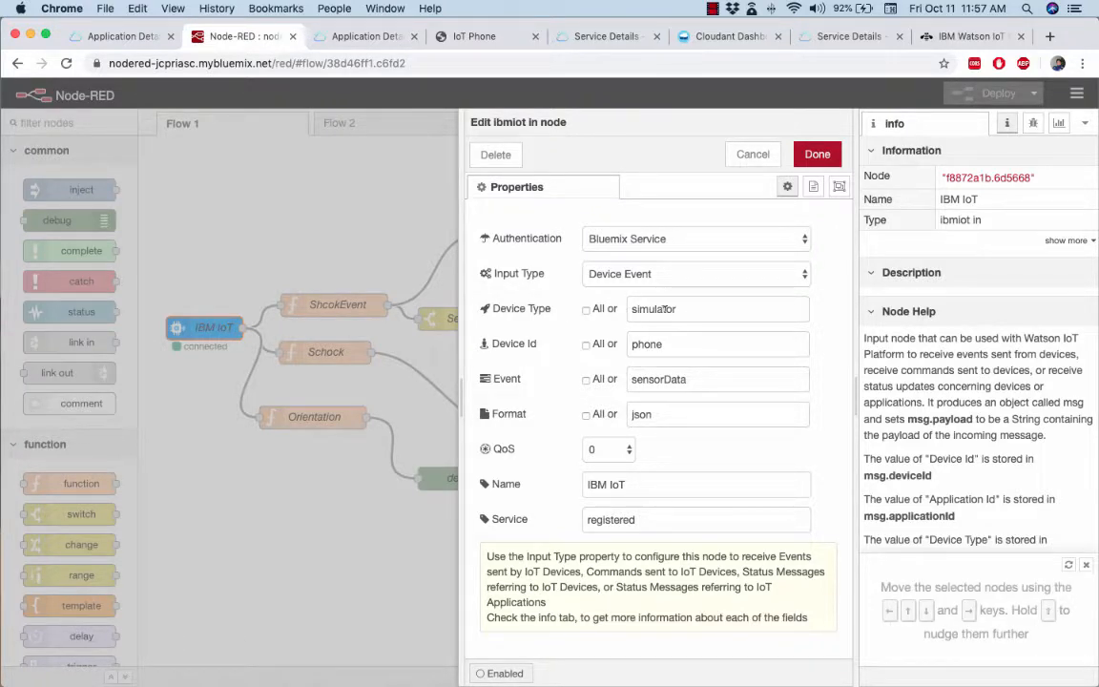
Review the device type, device ID and format settings of the IBM IoT node.
{"action": "left_click", "coordinate": [697, 308]}
{"action": "left_click", "coordinate": [690, 338]}
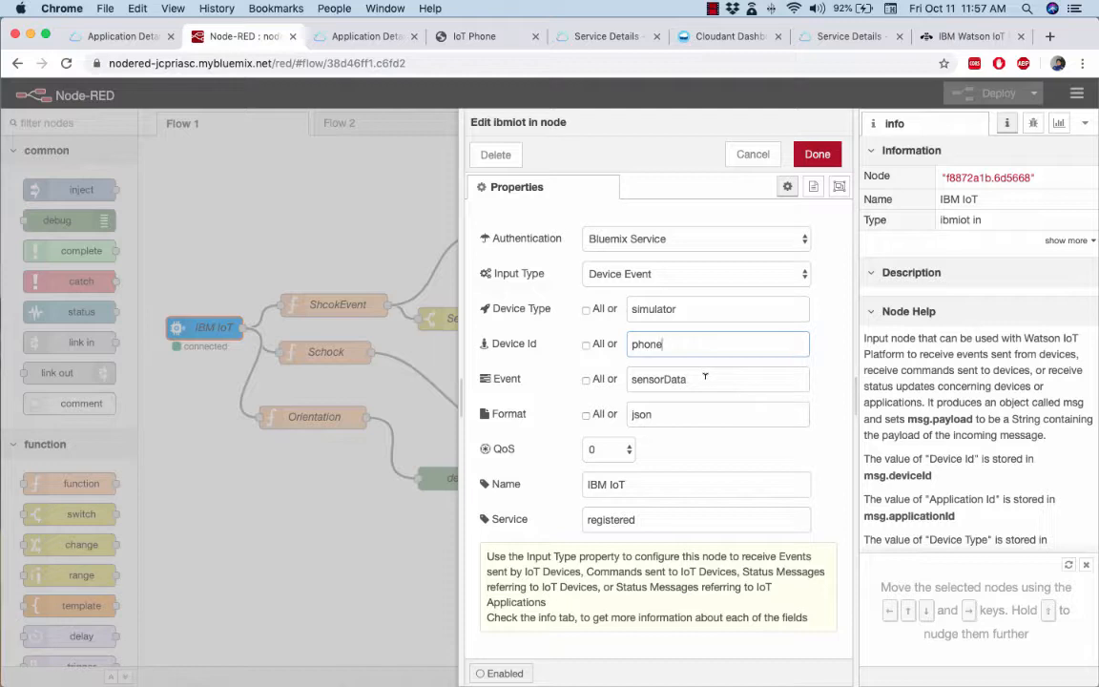
{"action": "left_click", "coordinate": [676, 414]}
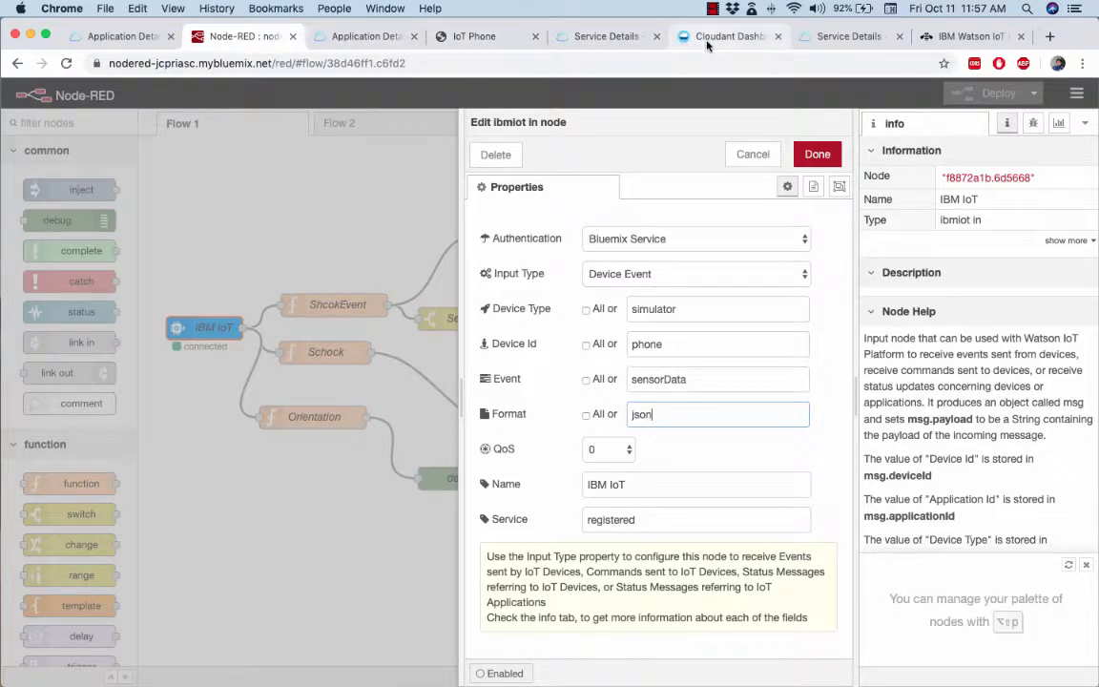
Check the phone's device ID and device type in Watson IoT Platform, and accept the IBM IoT node's settings in Node-RED.
{"action": "left_click", "coordinate": [973, 38]}
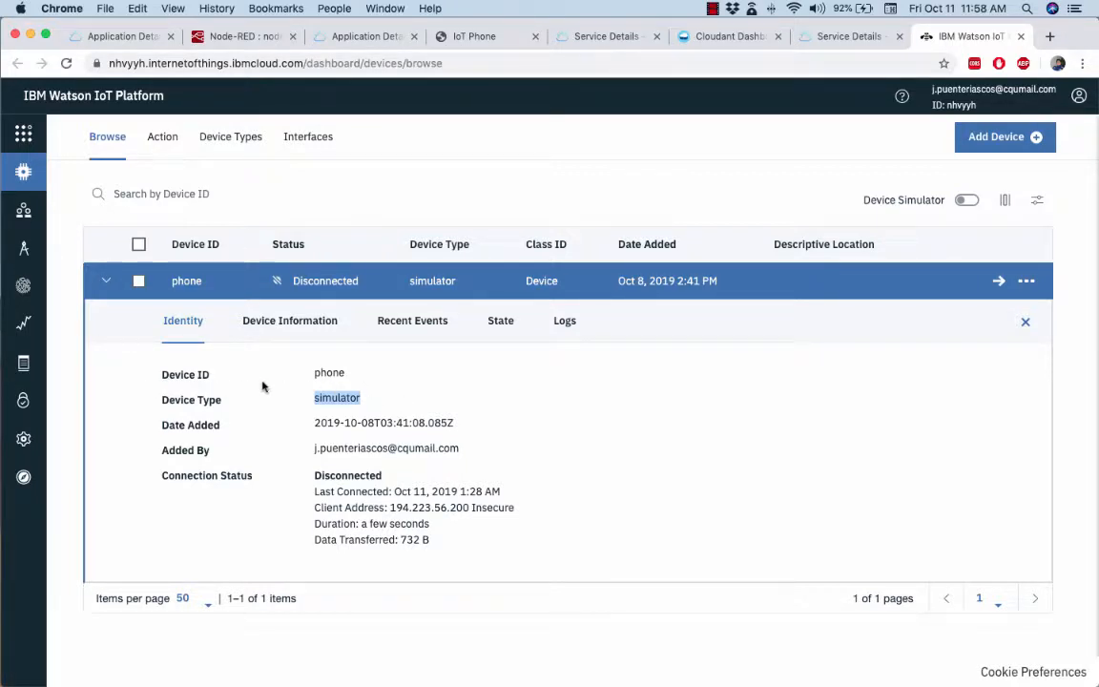
{"action": "double_click", "coordinate": [177, 374]}
{"action": "double_click", "coordinate": [329, 373]}
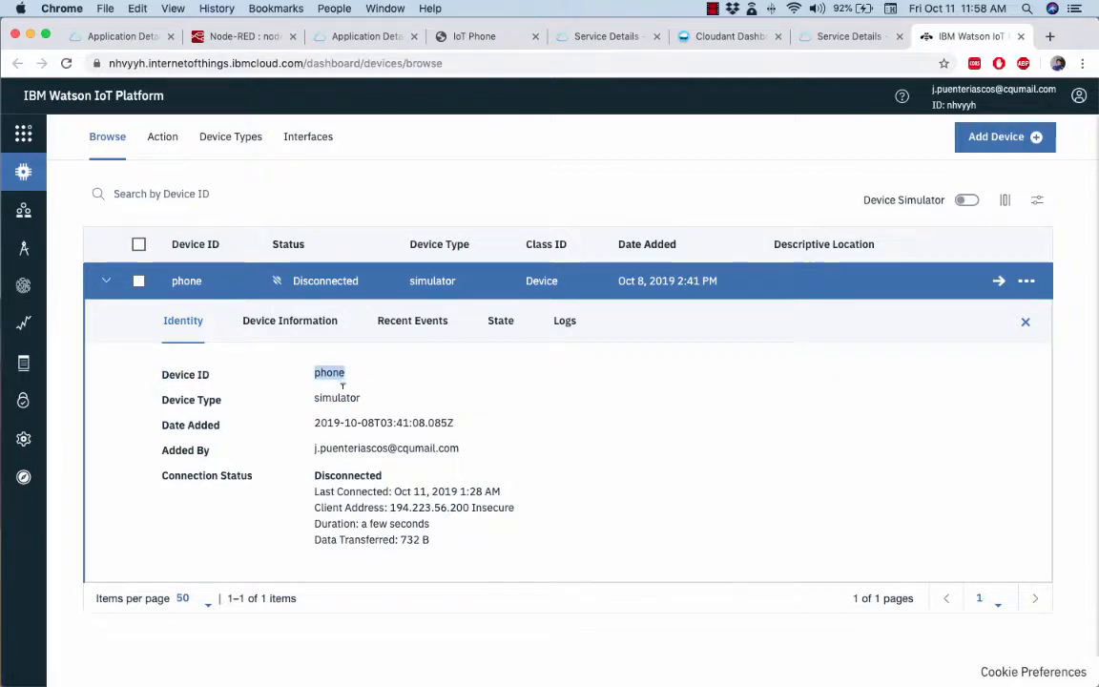
{"action": "double_click", "coordinate": [337, 398]}
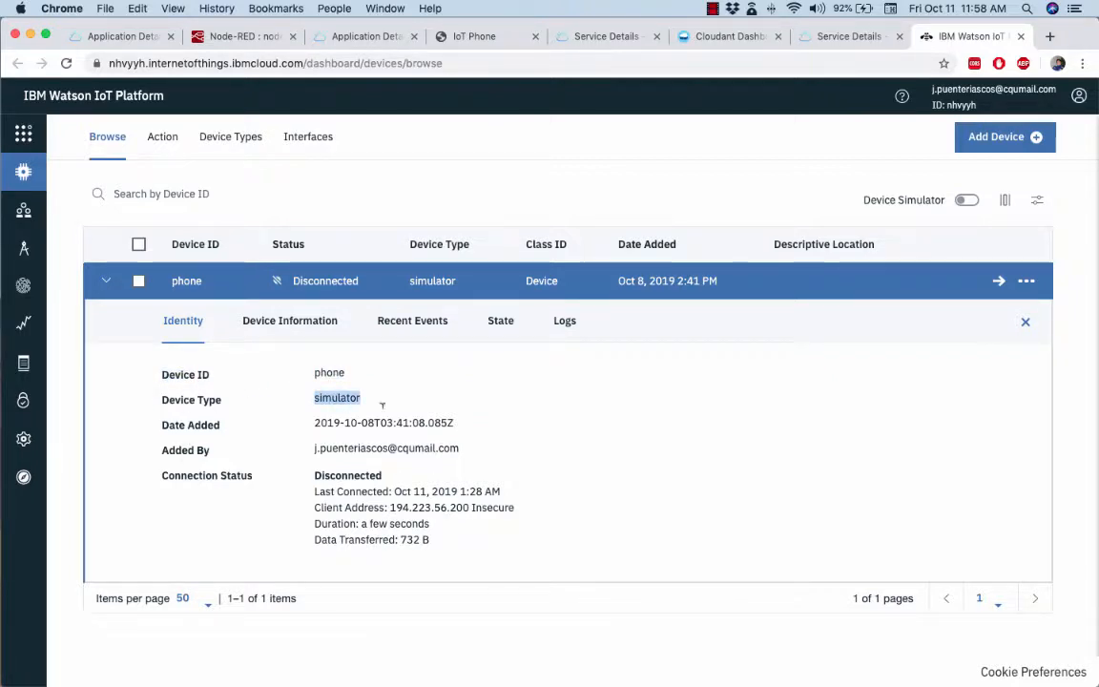
{"action": "left_click", "coordinate": [237, 36]}
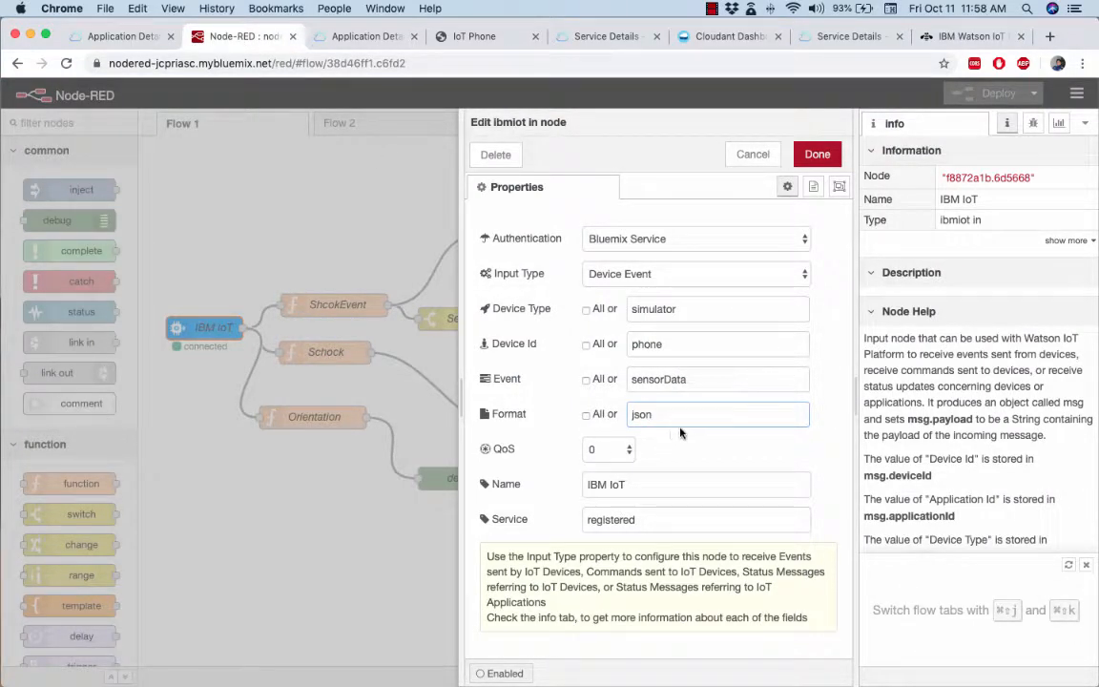
{"action": "left_click", "coordinate": [818, 155]}
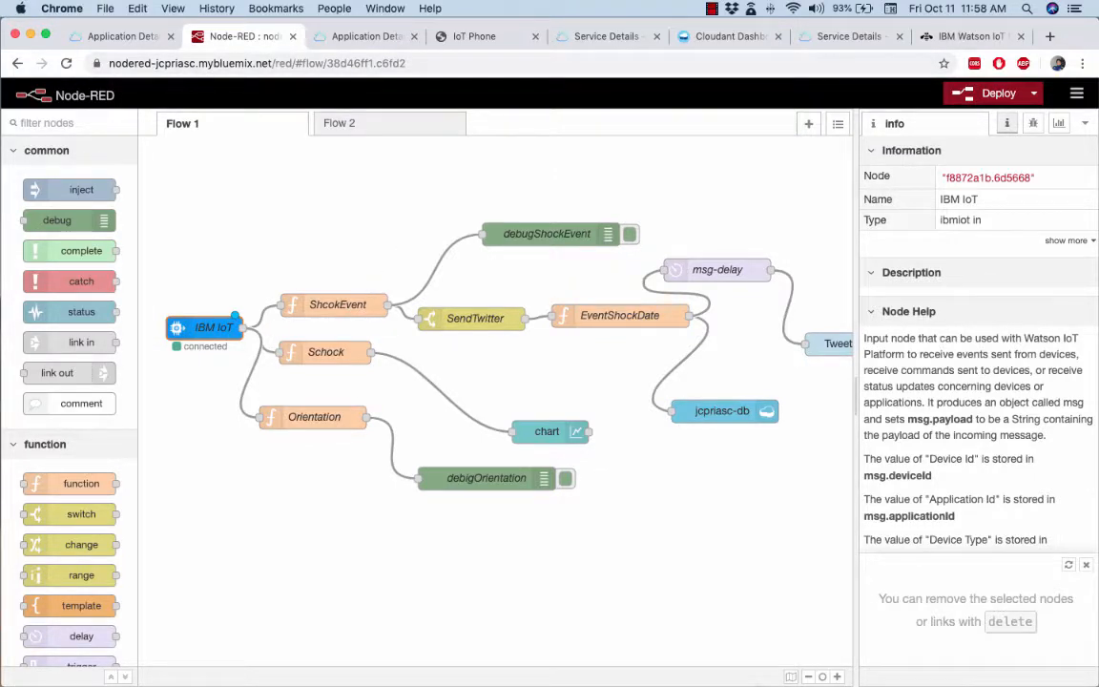
Switch to the assignment PDF in Preview and read the requirement about identifying shock and displaying a debug message.
{"action": "left_click", "coordinate": [875, 637]}
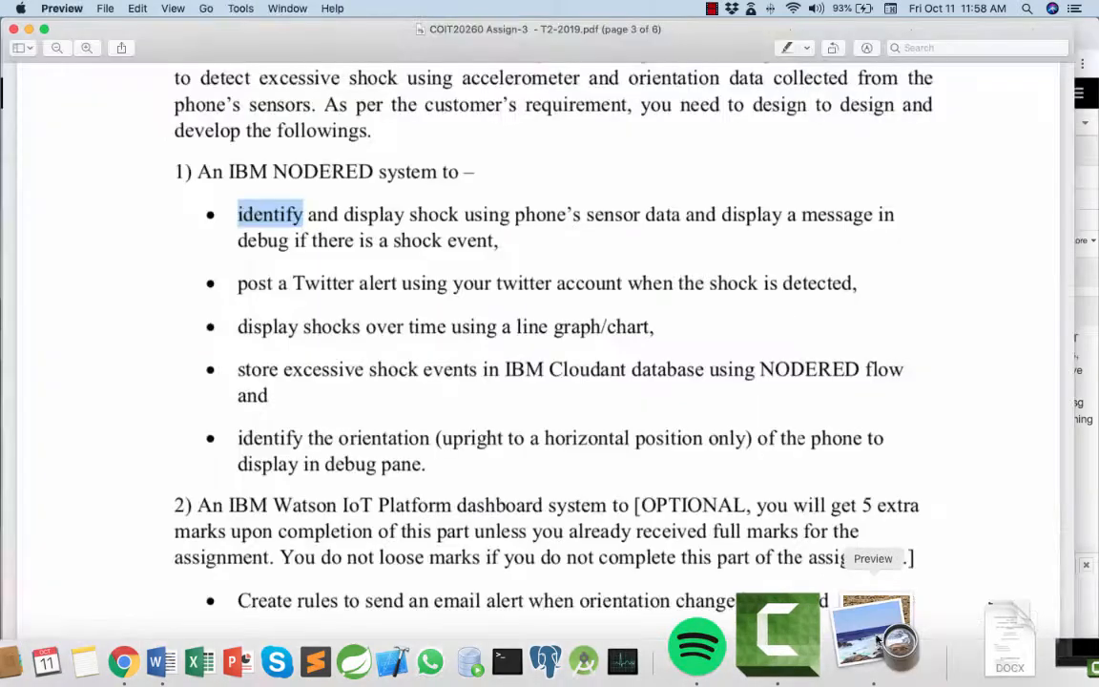
{"action": "double_click", "coordinate": [377, 215]}
{"action": "double_click", "coordinate": [434, 216]}
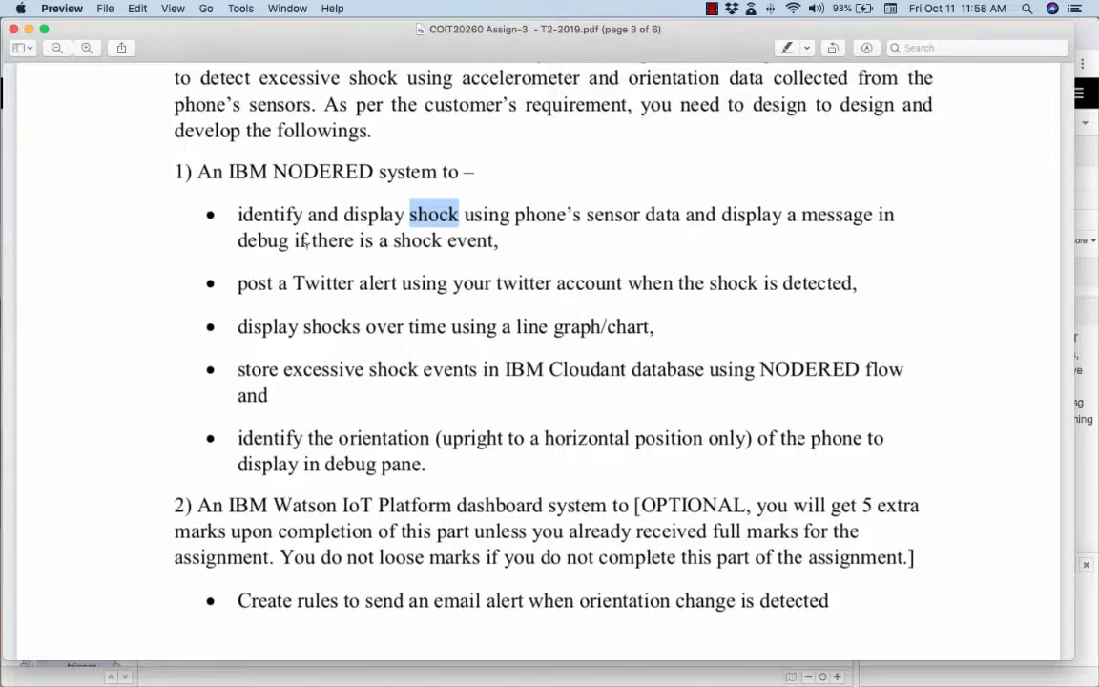
{"action": "double_click", "coordinate": [487, 241]}
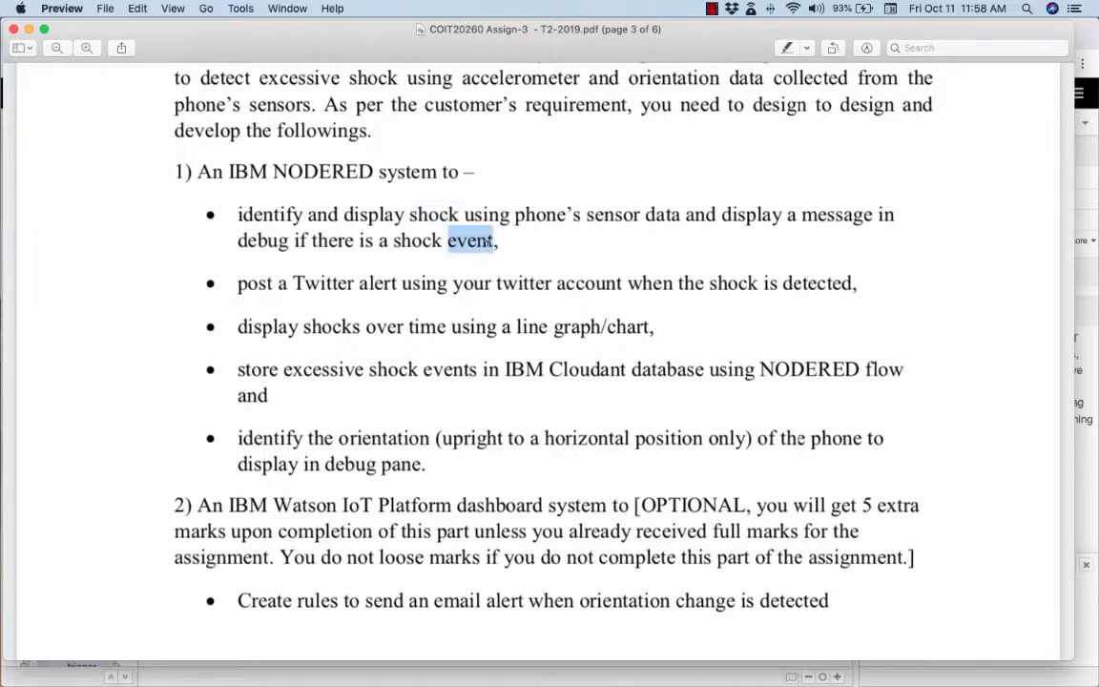
Switch to Node-RED in Chrome, open the ShcokEvent function node and examine how its code parses the payload into sensorData.
{"action": "key", "text": "super+Tab"}
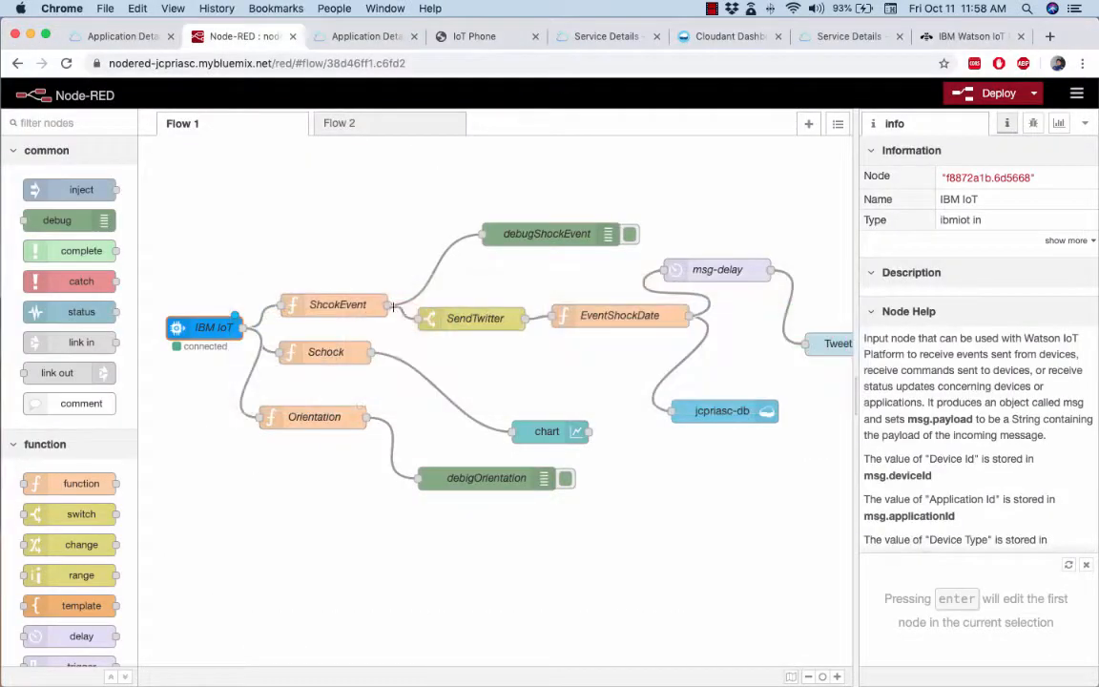
{"action": "double_click", "coordinate": [323, 305]}
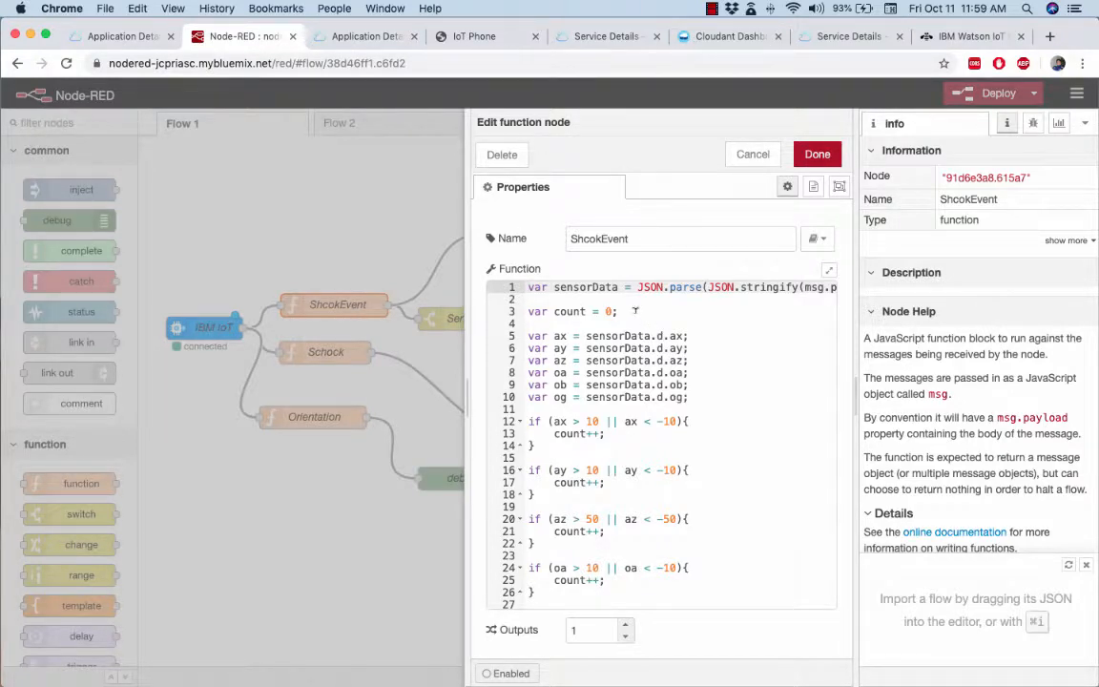
{"action": "scroll", "coordinate": [668, 305], "scroll_direction": "right", "scroll_amount": 2}
{"action": "scroll", "coordinate": [712, 301], "scroll_direction": "left", "scroll_amount": 2}
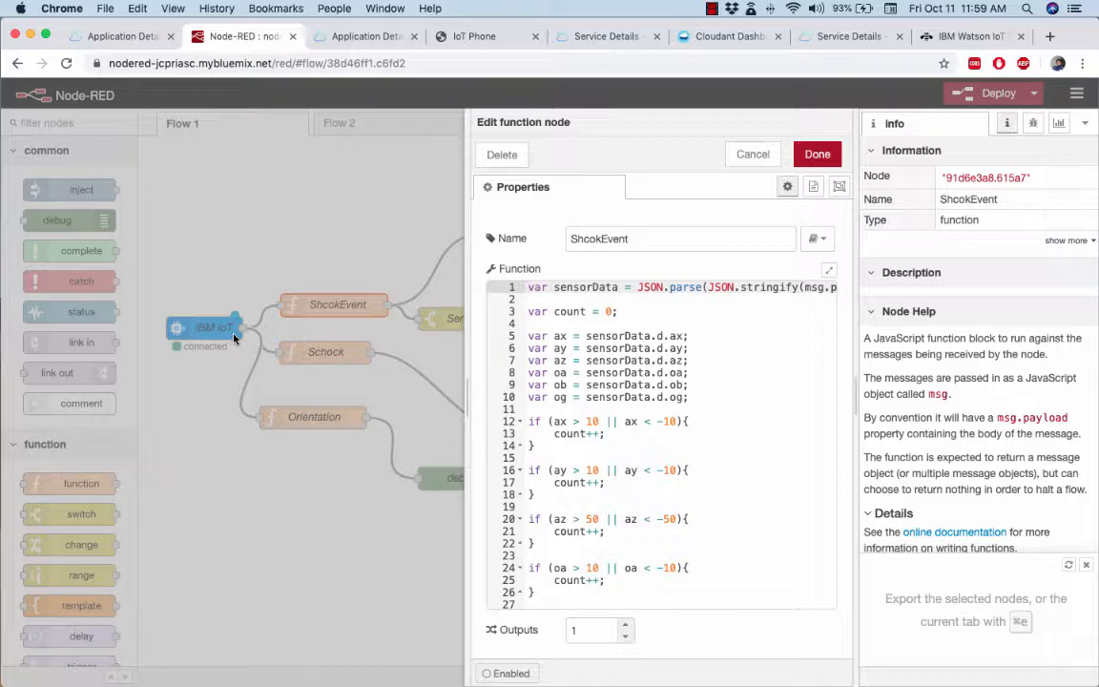
{"action": "scroll", "coordinate": [651, 329], "scroll_direction": "down", "scroll_amount": 1}
{"action": "scroll", "coordinate": [652, 329], "scroll_direction": "up", "scroll_amount": 1}
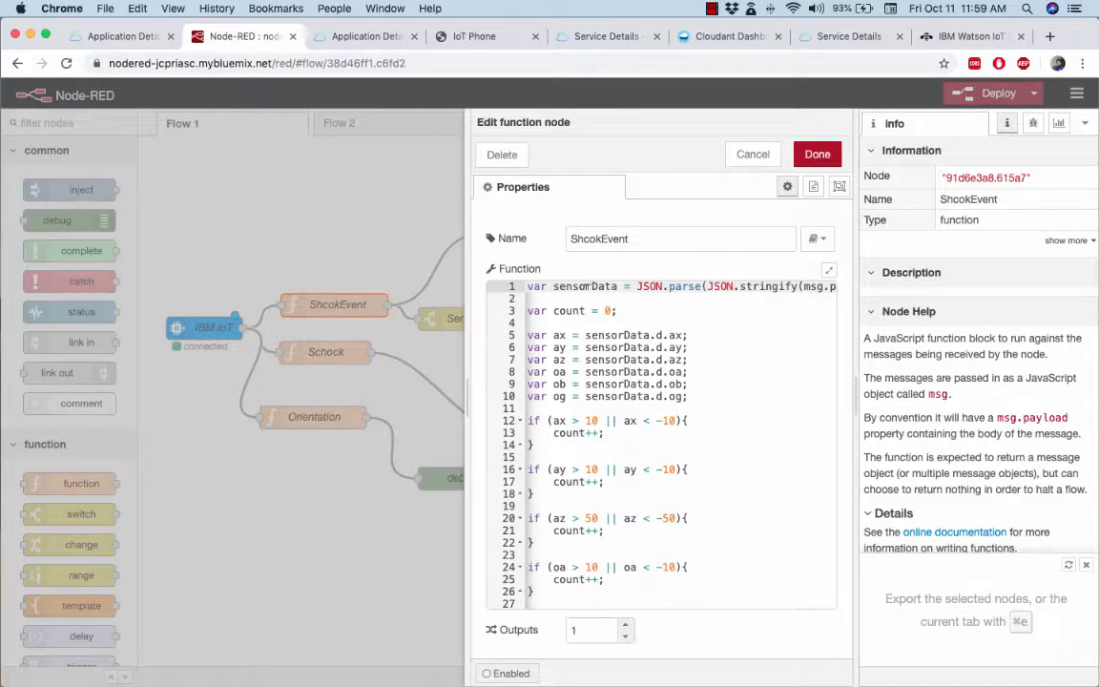
{"action": "scroll", "coordinate": [626, 286], "scroll_direction": "right", "scroll_amount": 2}
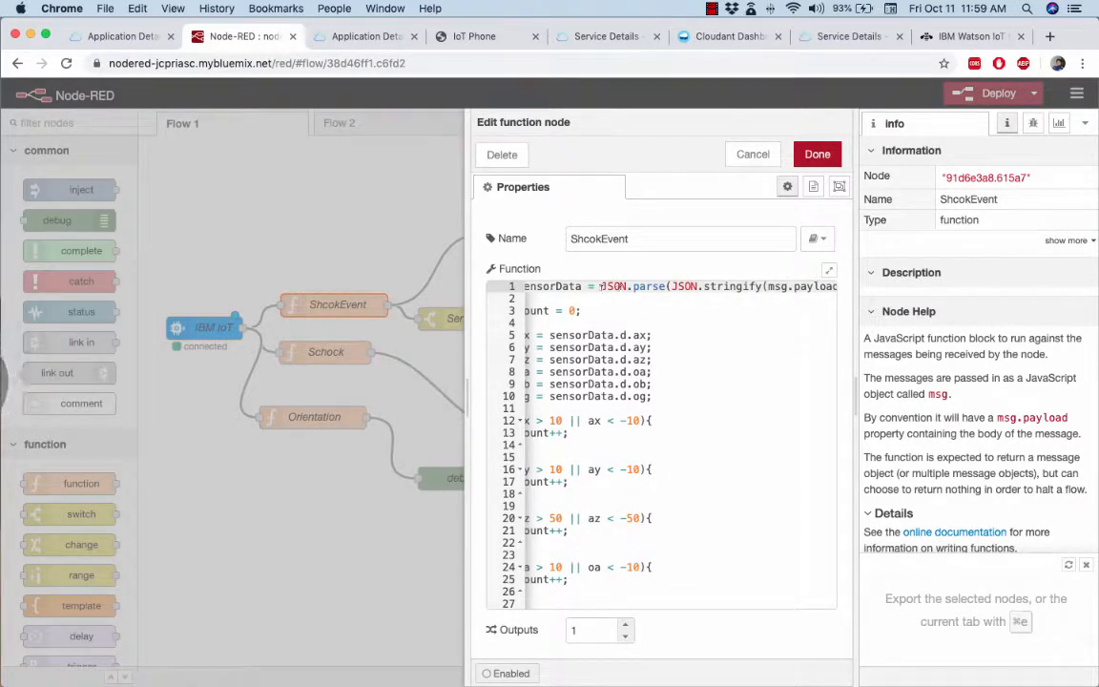
{"action": "double_click", "coordinate": [559, 286]}
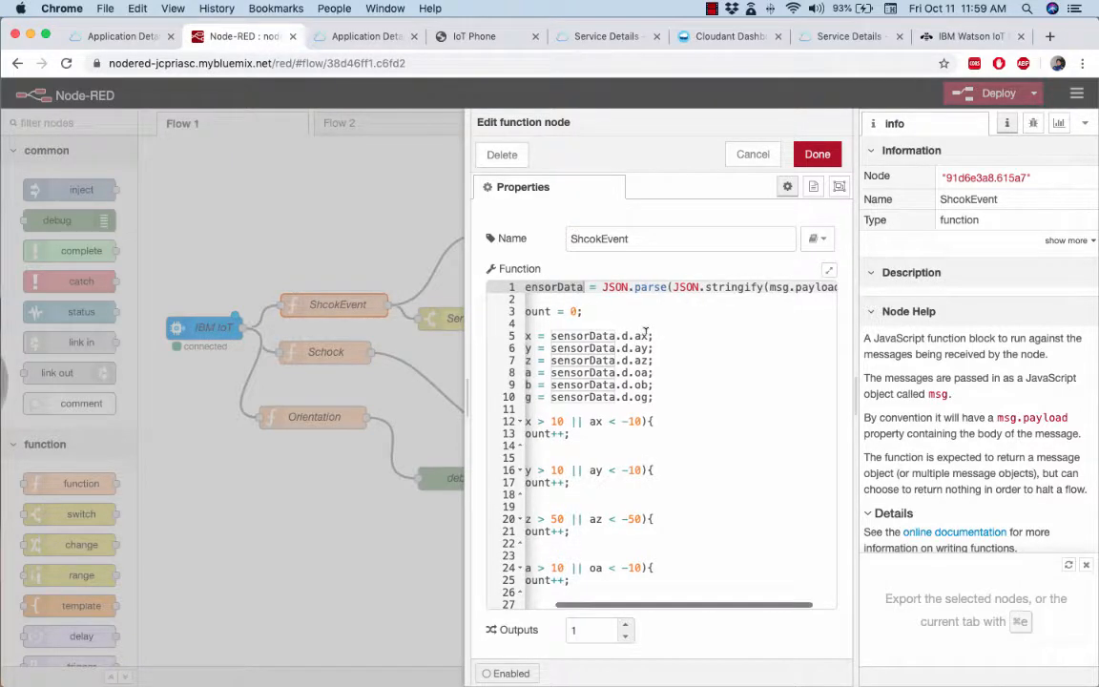
{"action": "double_click", "coordinate": [638, 288]}
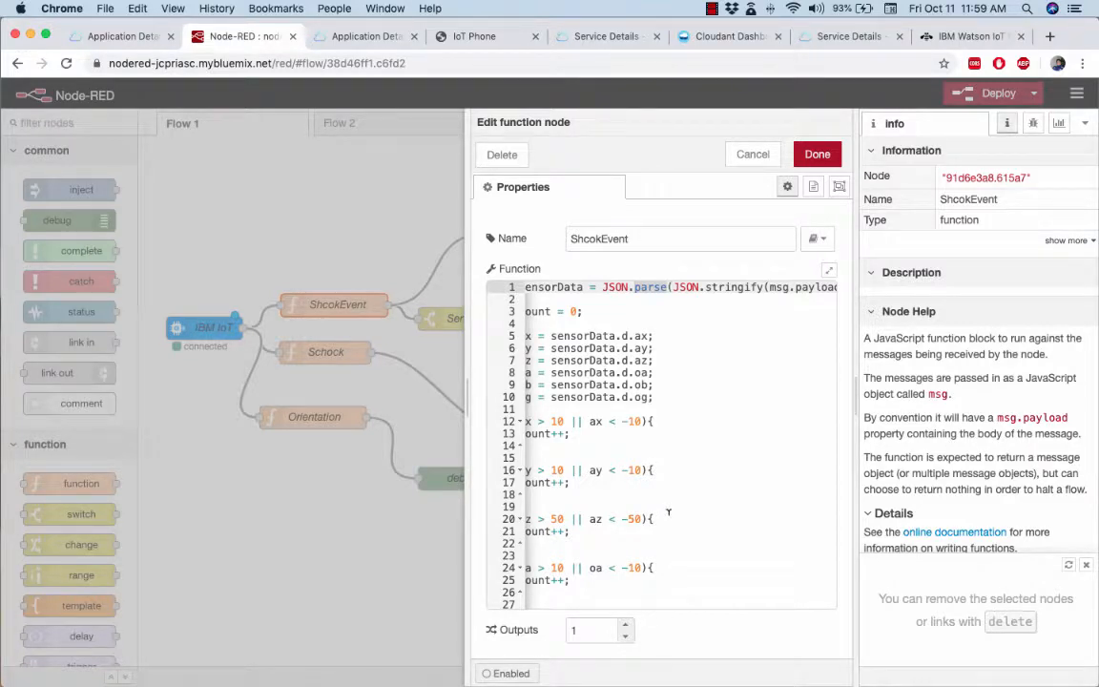
Examine the ShcokEvent function's threshold conditions for the acceleration and orientation variables, starting with the ax check.
{"action": "scroll", "coordinate": [674, 458], "scroll_direction": "down", "scroll_amount": 3}
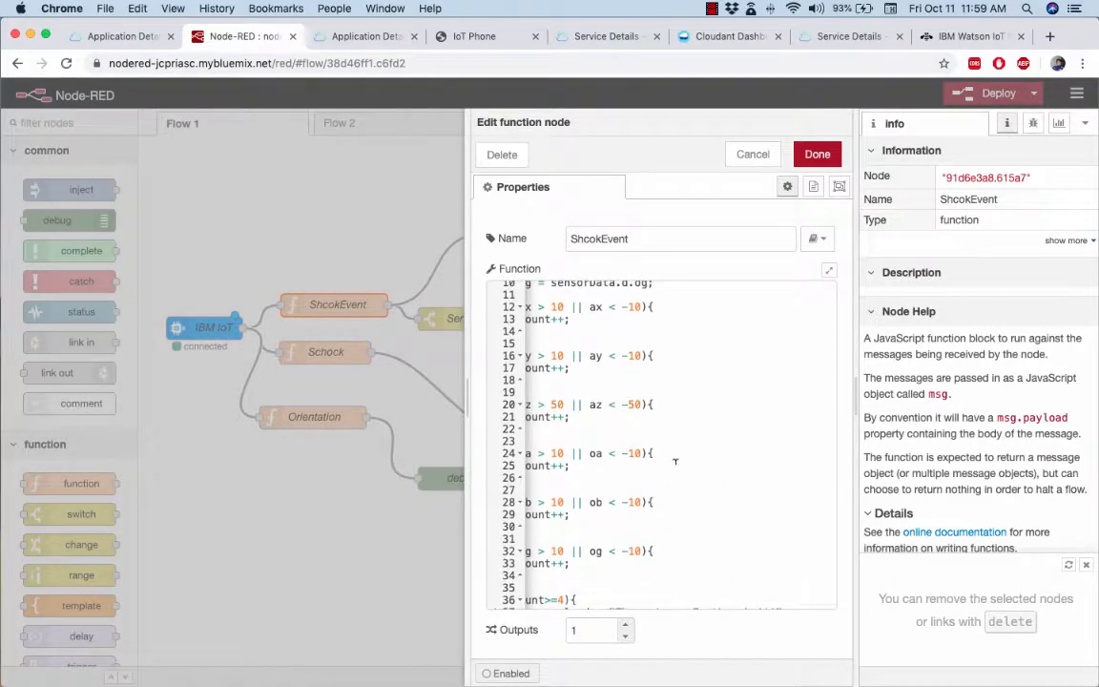
{"action": "left_click", "coordinate": [673, 502]}
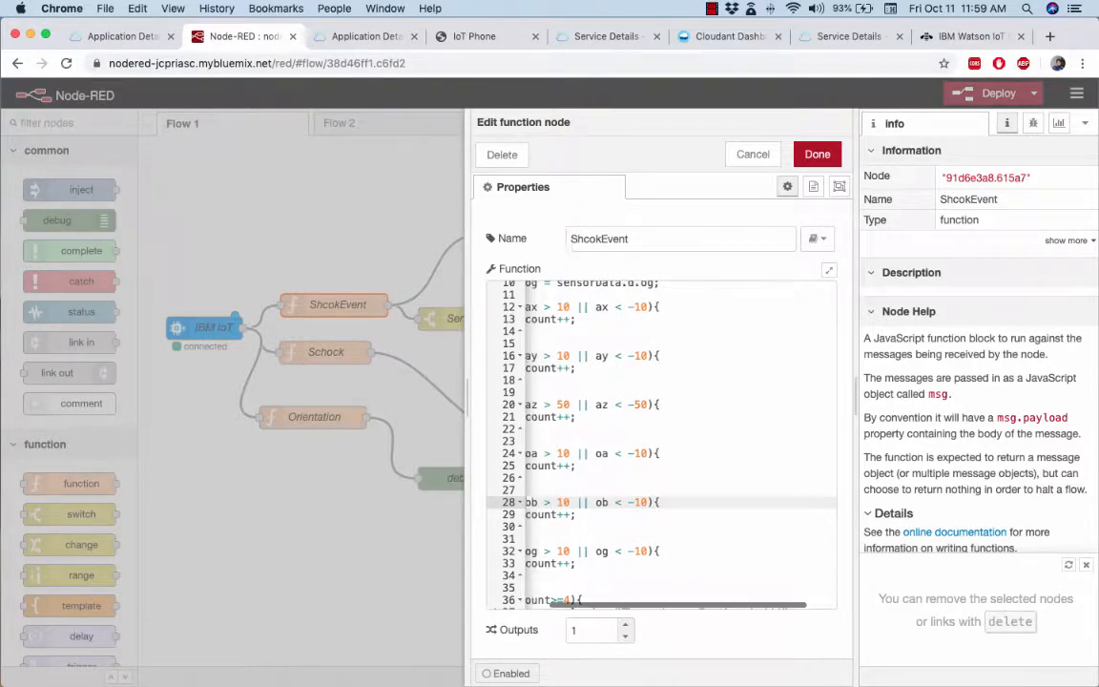
{"action": "scroll", "coordinate": [540, 502], "scroll_direction": "left", "scroll_amount": 2}
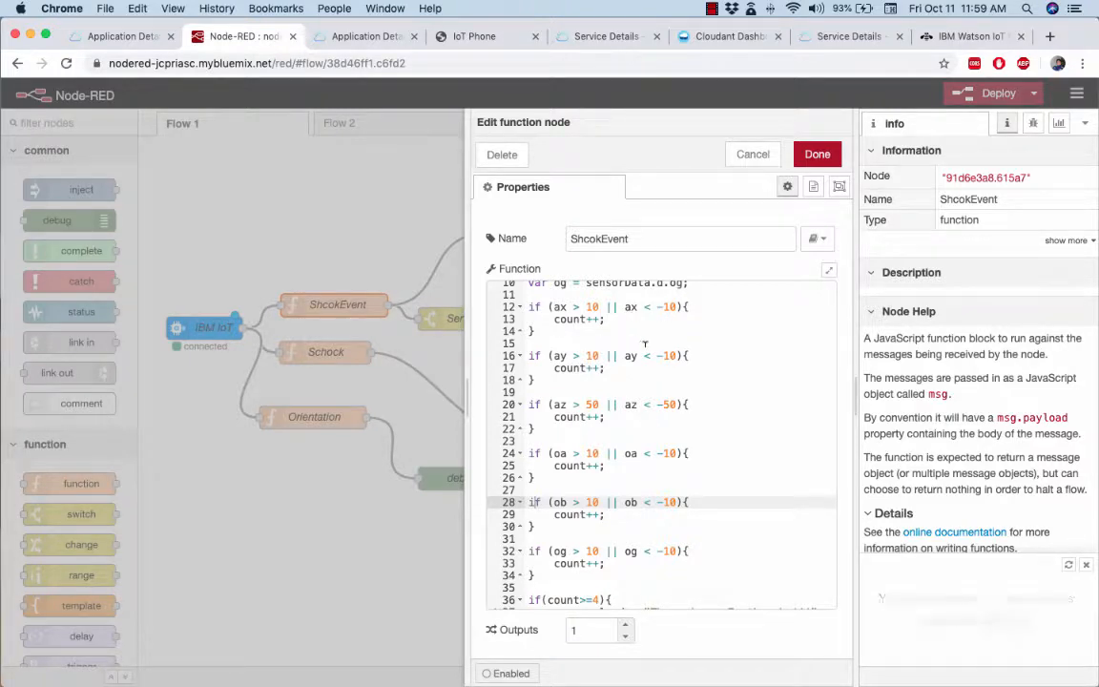
{"action": "scroll", "coordinate": [632, 340], "scroll_direction": "down", "scroll_amount": 1}
{"action": "scroll", "coordinate": [645, 345], "scroll_direction": "up", "scroll_amount": 2}
{"action": "double_click", "coordinate": [560, 323]}
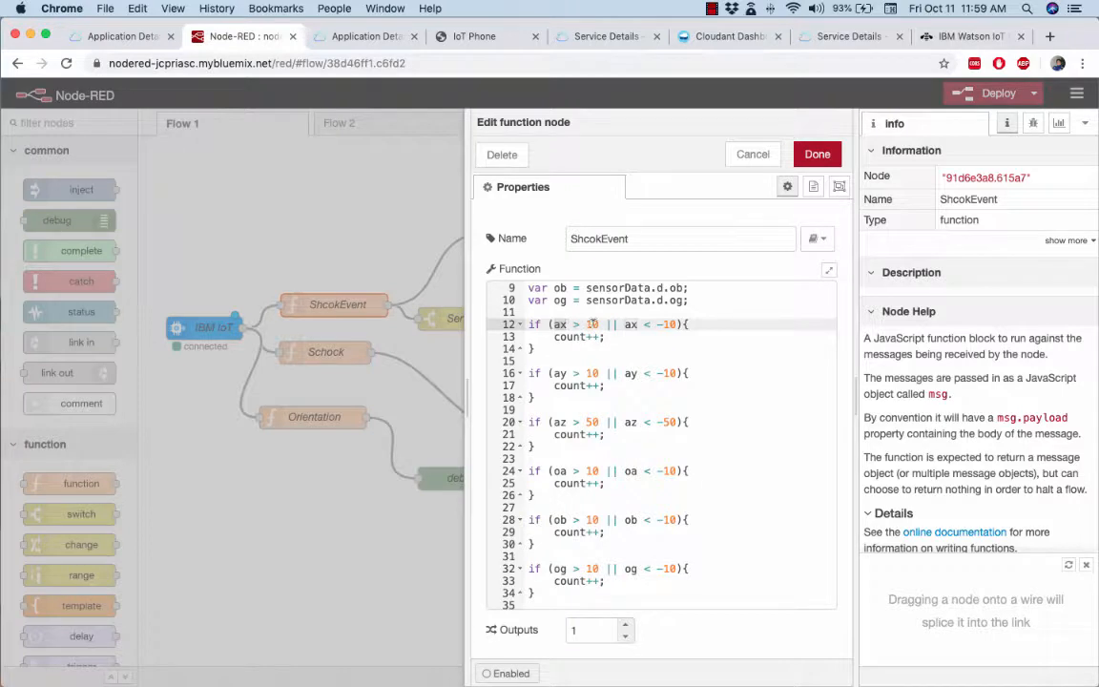
Trace how the ShcokEvent function's threshold checks increment the counter that feeds the final if/else condition.
{"action": "scroll", "coordinate": [668, 457], "scroll_direction": "down", "scroll_amount": 3}
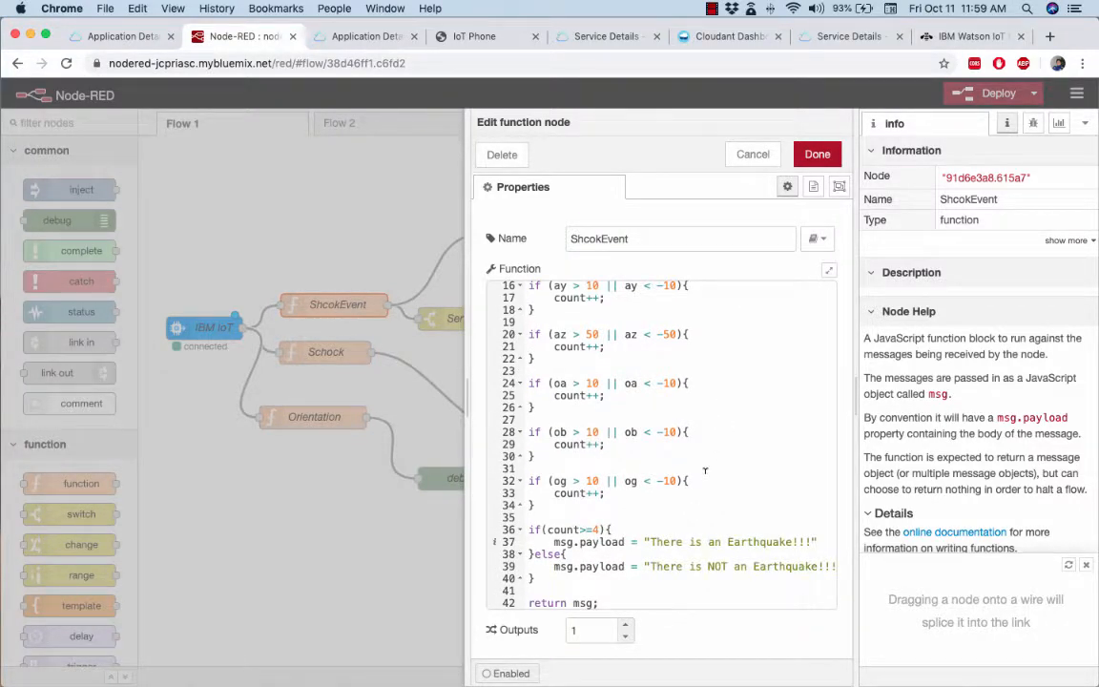
{"action": "scroll", "coordinate": [704, 470], "scroll_direction": "up", "scroll_amount": 5}
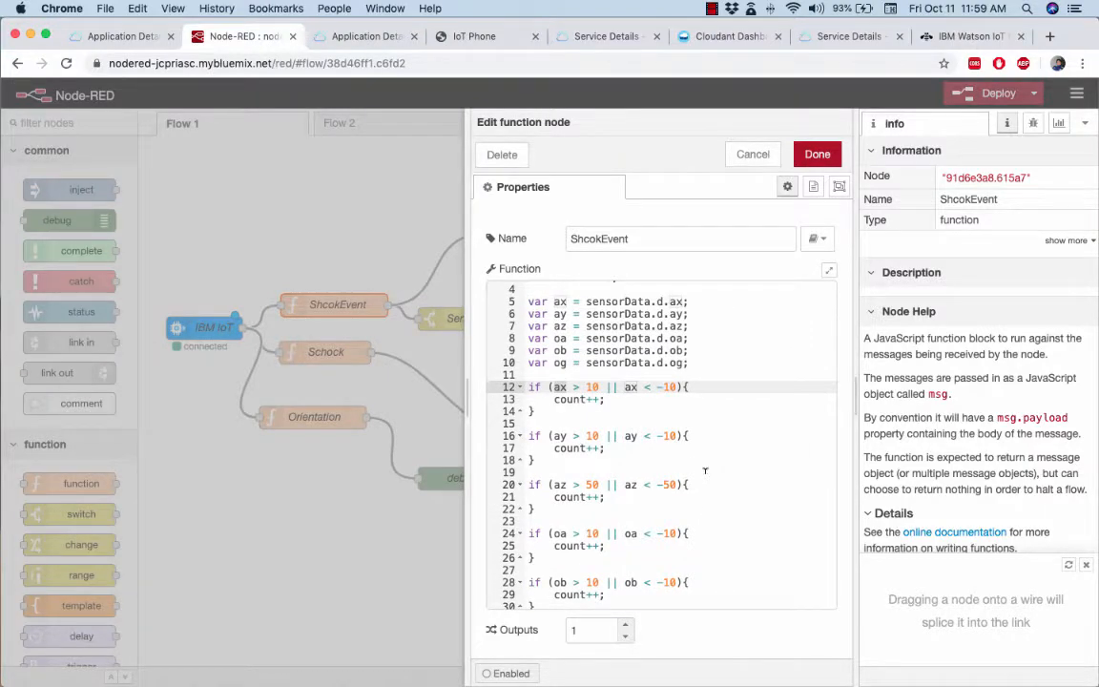
{"action": "scroll", "coordinate": [705, 470], "scroll_direction": "down", "scroll_amount": 4}
{"action": "scroll", "coordinate": [705, 470], "scroll_direction": "down", "scroll_amount": 1}
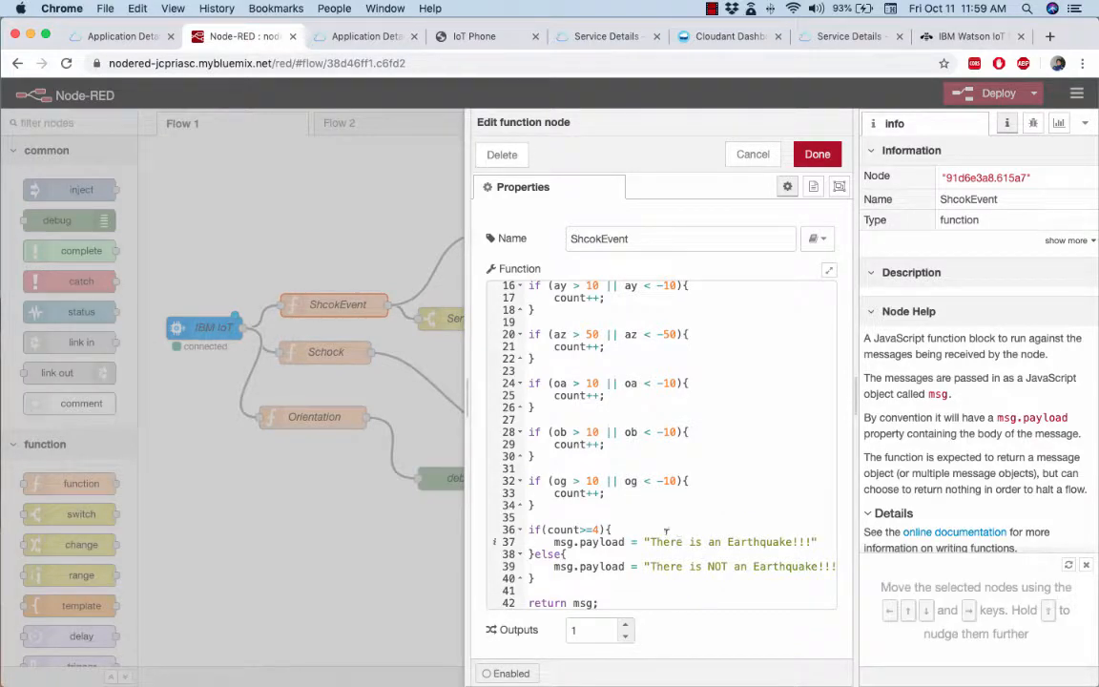
{"action": "scroll", "coordinate": [619, 443], "scroll_direction": "up", "scroll_amount": 5}
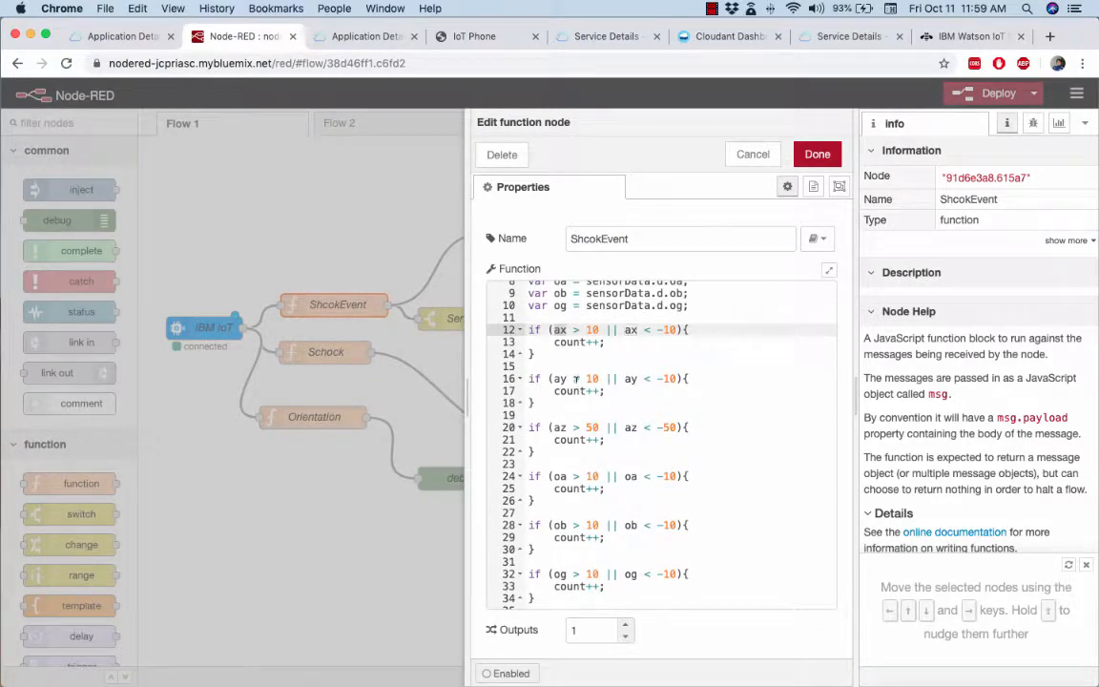
{"action": "scroll", "coordinate": [579, 383], "scroll_direction": "up", "scroll_amount": 1}
{"action": "scroll", "coordinate": [610, 439], "scroll_direction": "down", "scroll_amount": 5}
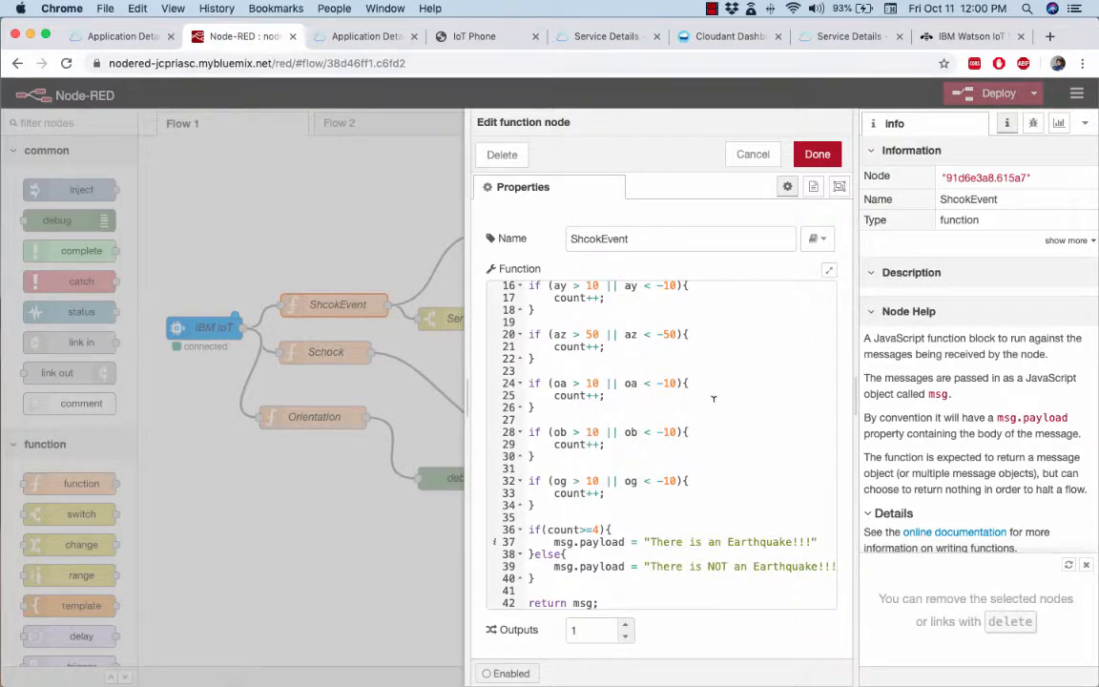
Highlight the earthquake and no-earthquake payload messages in the ShcokEvent code, and close the node's editor.
{"action": "left_click_drag", "start_coordinate": [653, 540], "coordinate": [788, 536]}
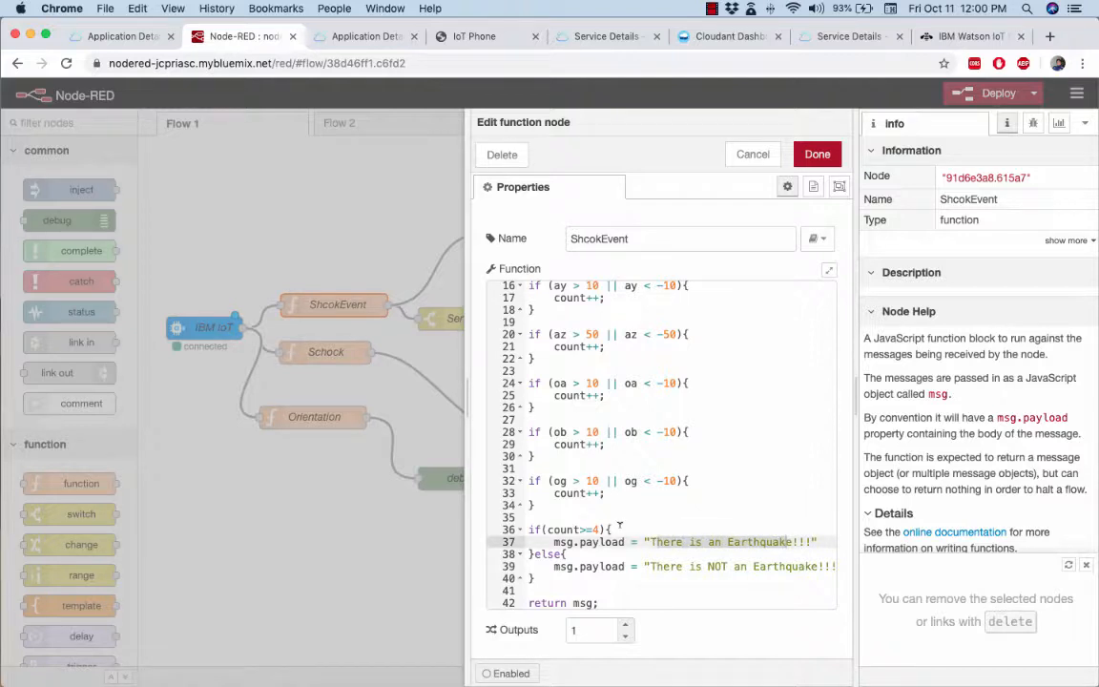
{"action": "left_click_drag", "start_coordinate": [655, 564], "coordinate": [790, 565]}
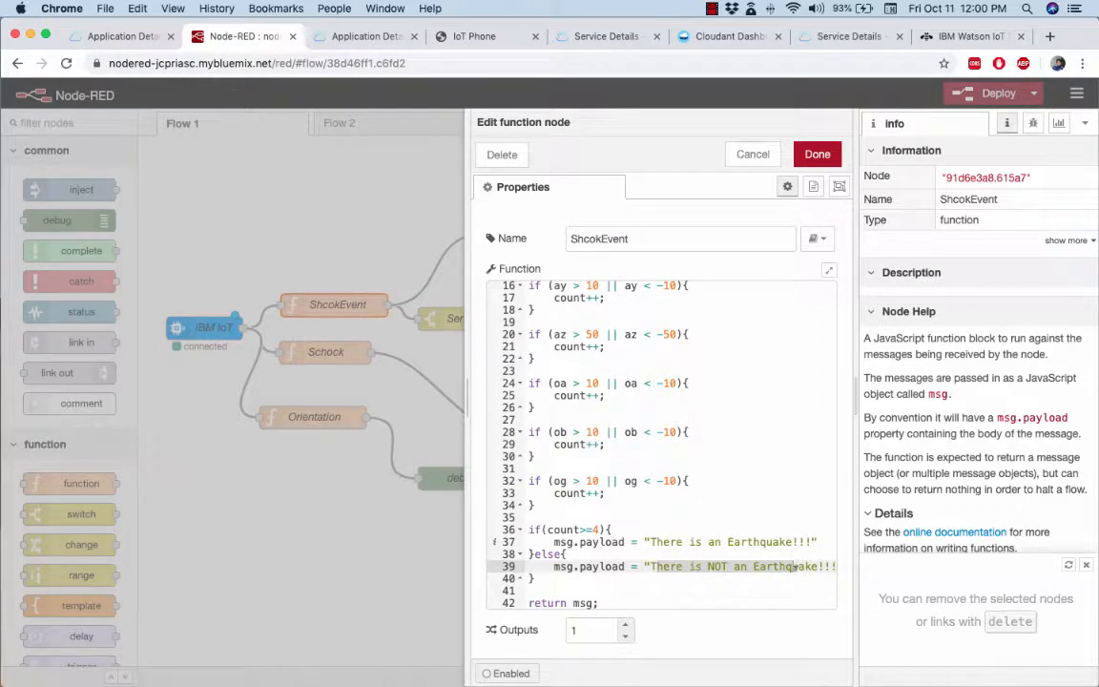
{"action": "left_click", "coordinate": [368, 417]}
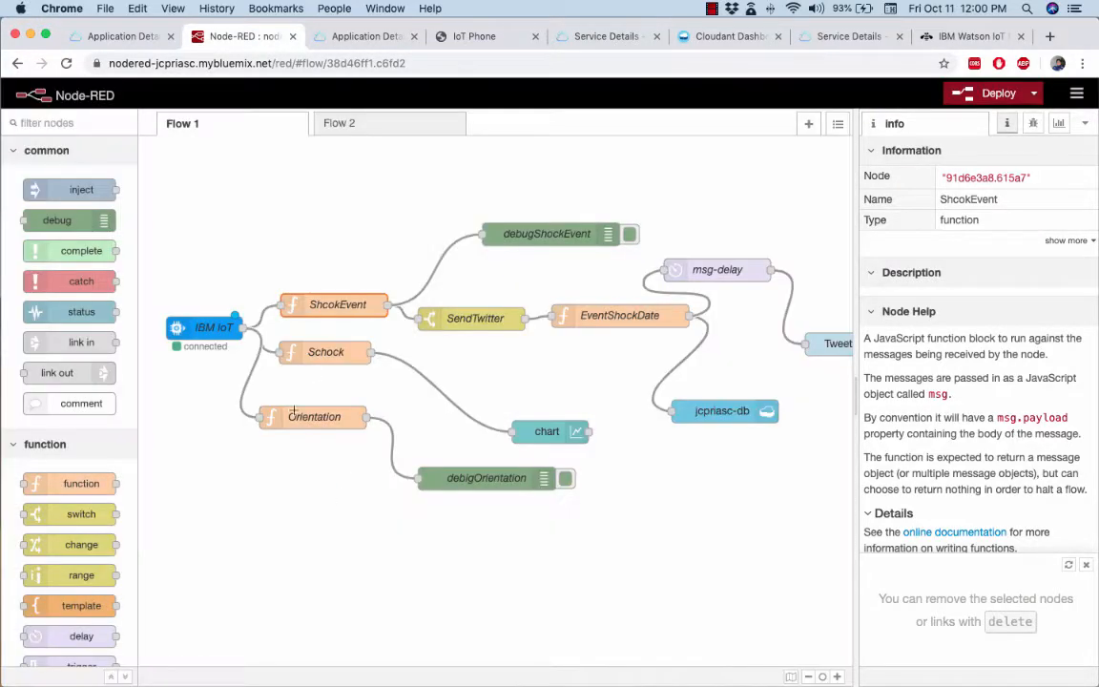
Check the debugShockEvent node's output settings, and read the Twitter alert requirement in the assignment PDF in Preview.
{"action": "double_click", "coordinate": [534, 234]}
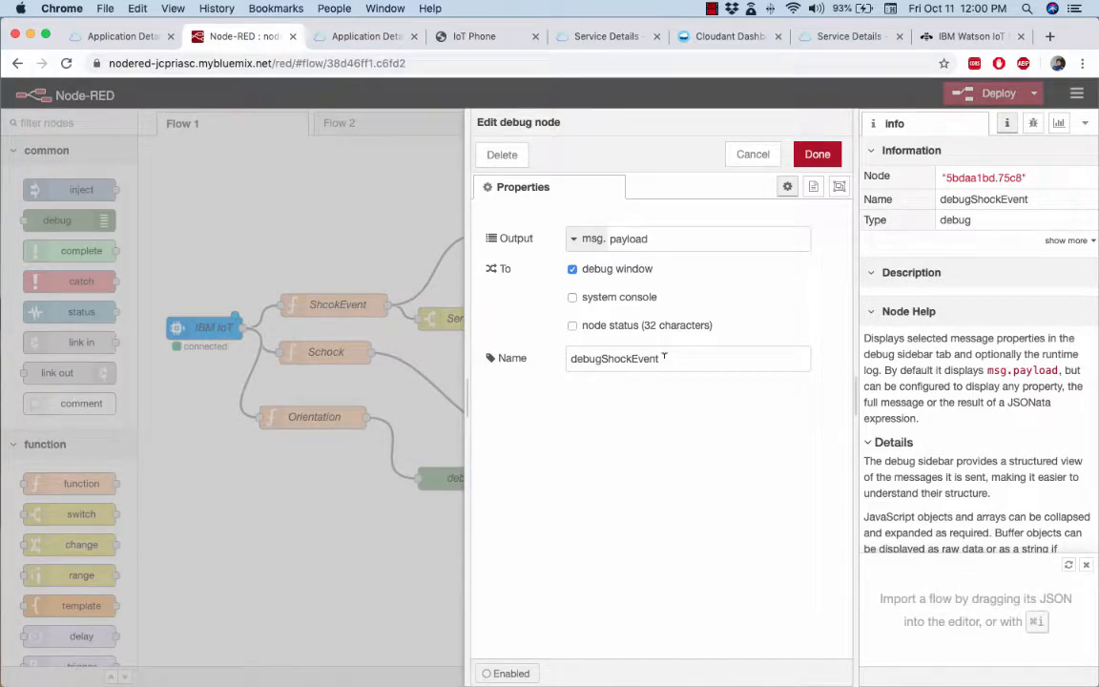
{"action": "key", "text": "Return"}
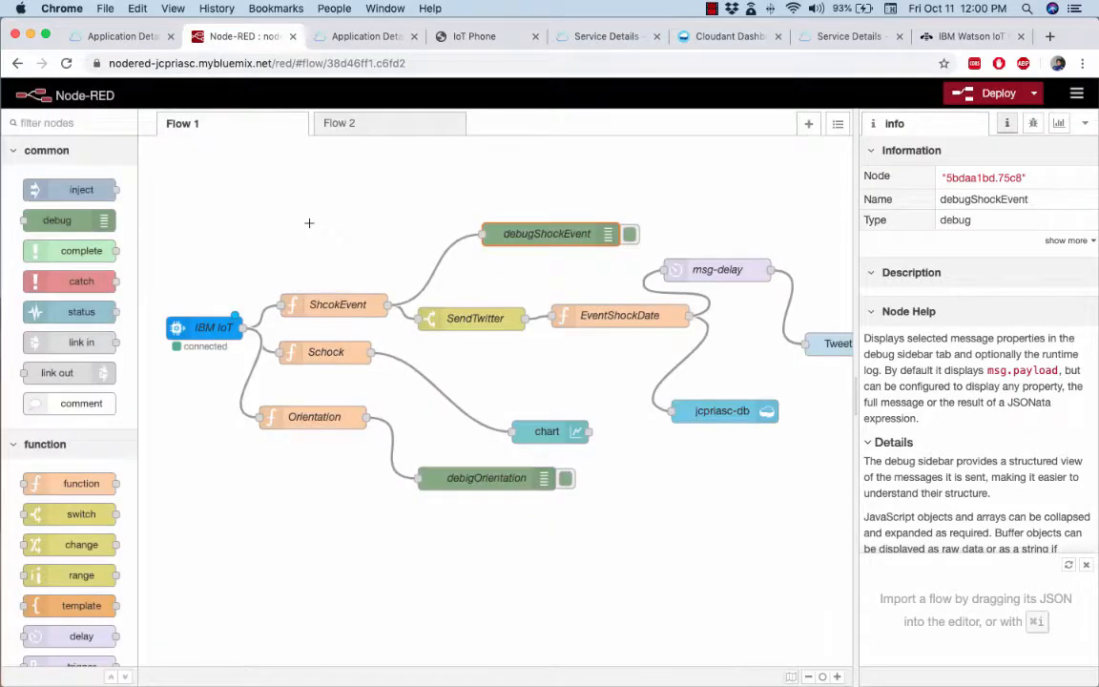
{"action": "key", "text": "super+Tab"}
{"action": "key", "text": "super+Tab"}
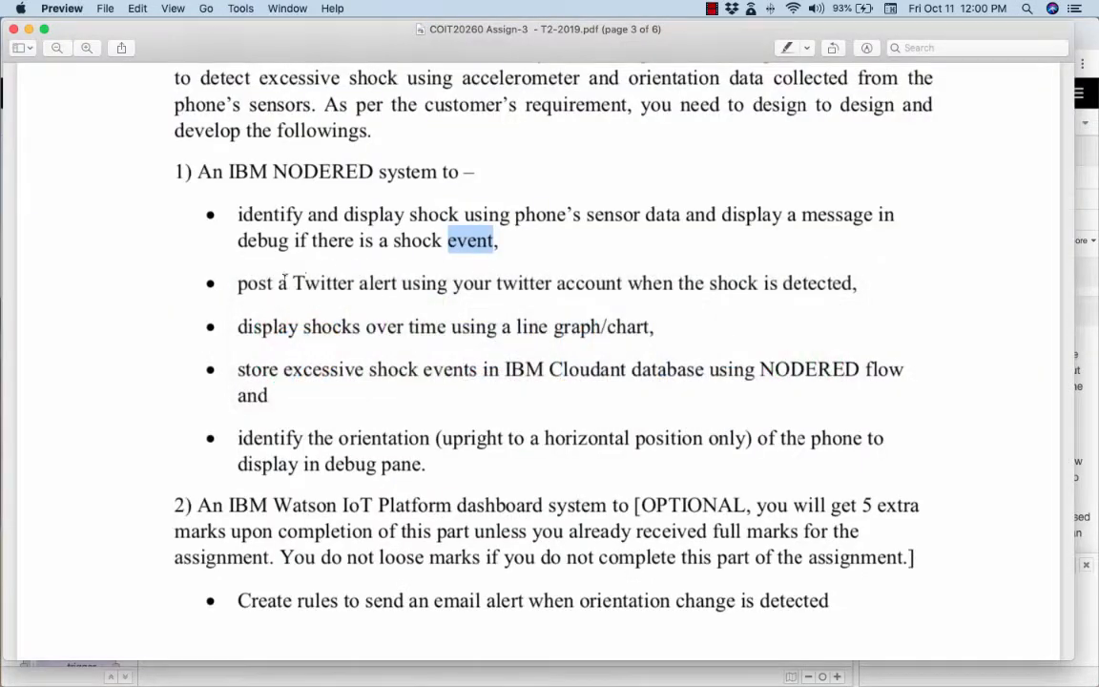
{"action": "double_click", "coordinate": [266, 282]}
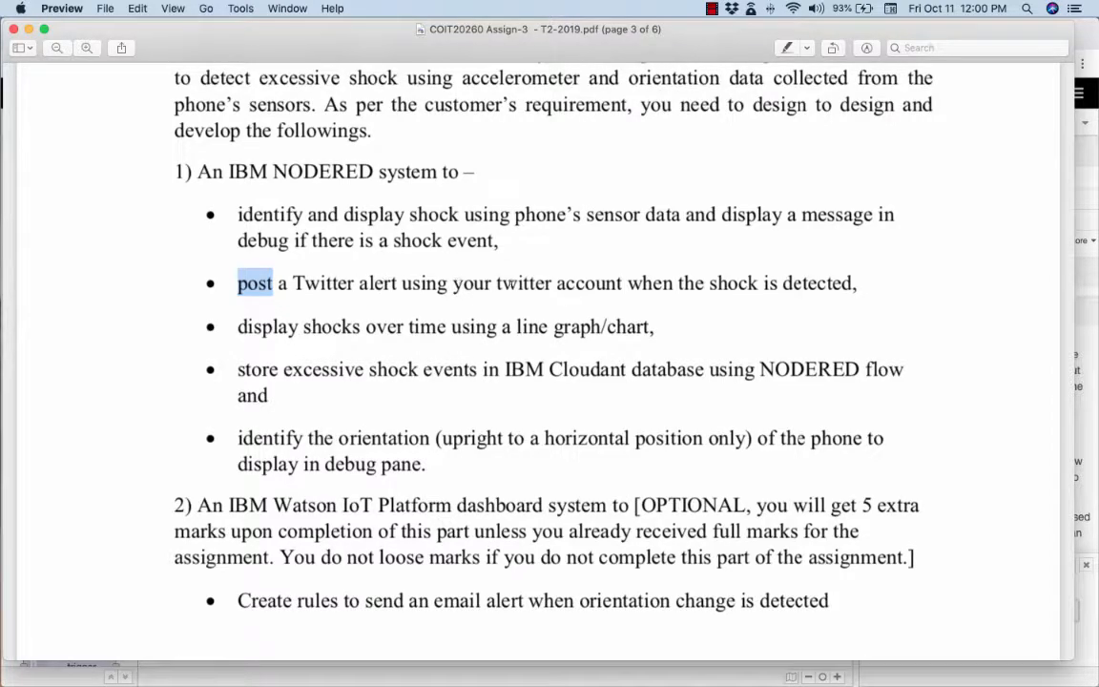
Return to Node-RED in Chrome and review the payload-matching rule of the SendTwitter switch node.
{"action": "key", "text": "super+Tab"}
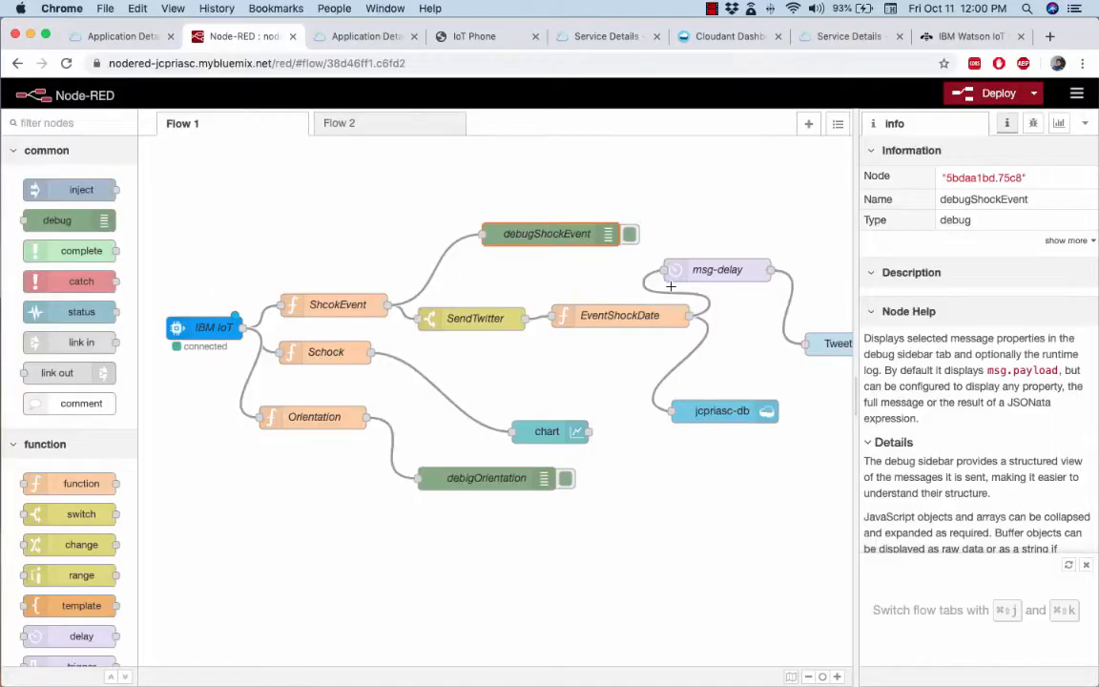
{"action": "double_click", "coordinate": [474, 318]}
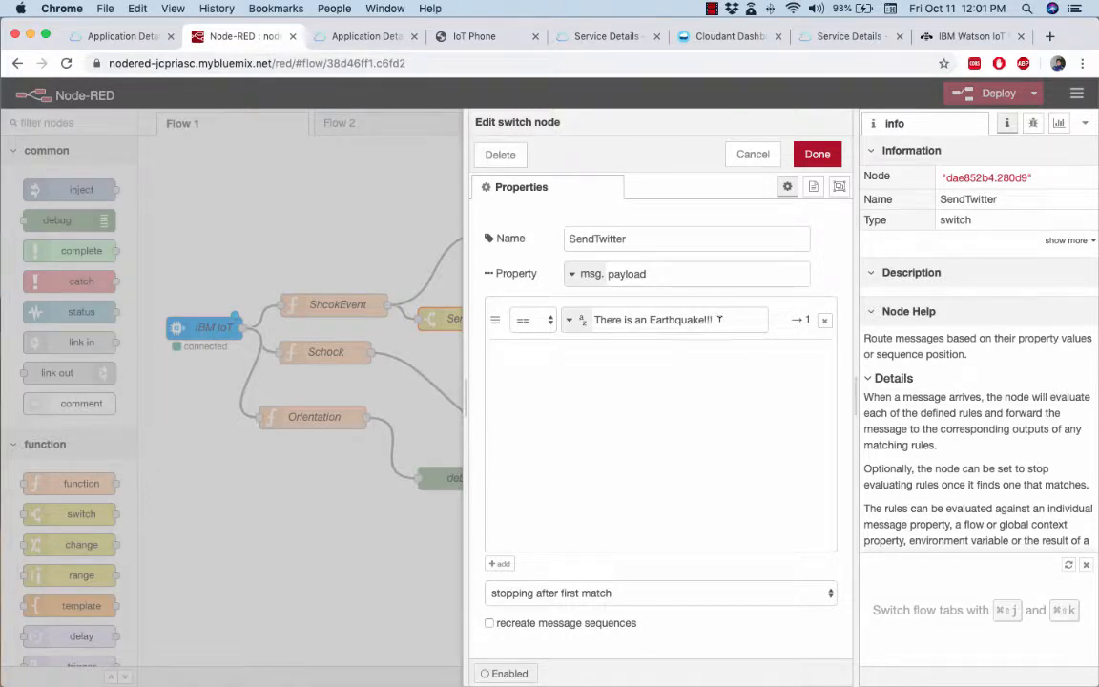
{"action": "left_click_drag", "start_coordinate": [729, 319], "coordinate": [590, 324]}
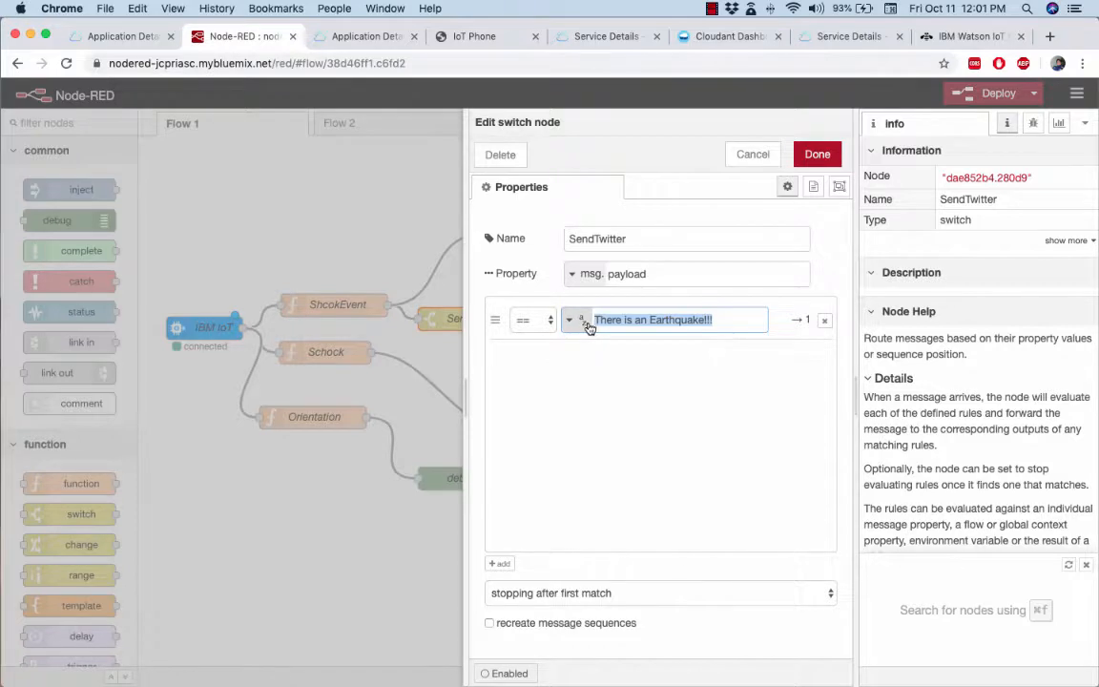
{"action": "left_click", "coordinate": [347, 256]}
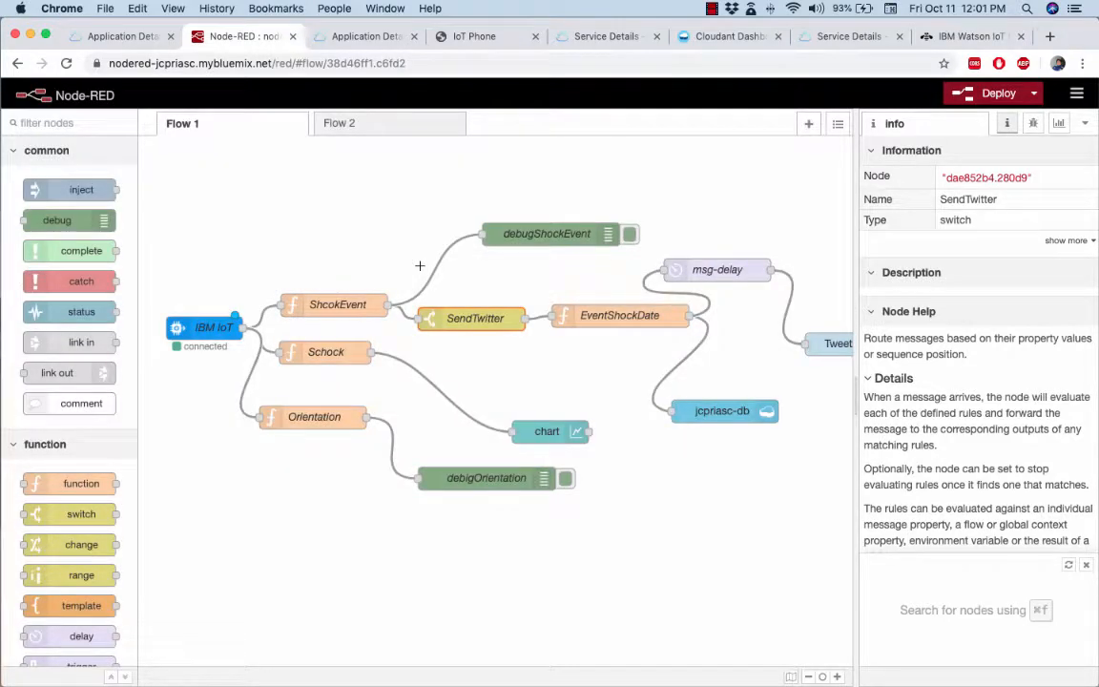
Review the EventShockDate function's date code and the Tweet node's Twitter account setting, accepting both nodes as they are.
{"action": "double_click", "coordinate": [650, 319]}
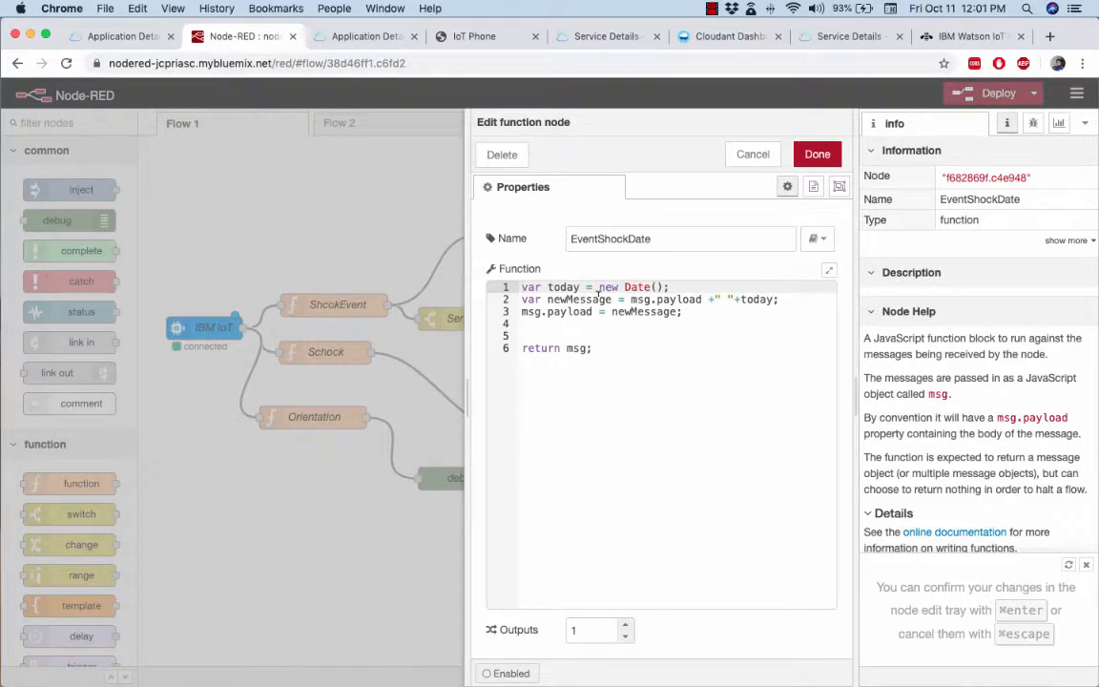
{"action": "double_click", "coordinate": [565, 286]}
{"action": "key", "text": "super+Return"}
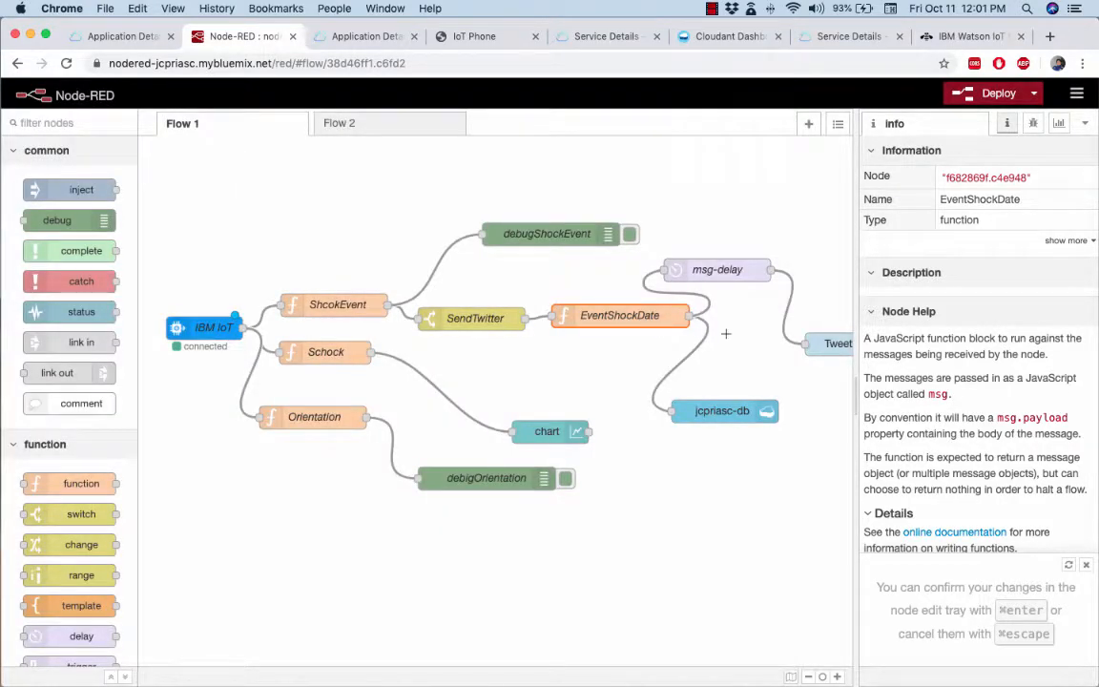
{"action": "double_click", "coordinate": [834, 345]}
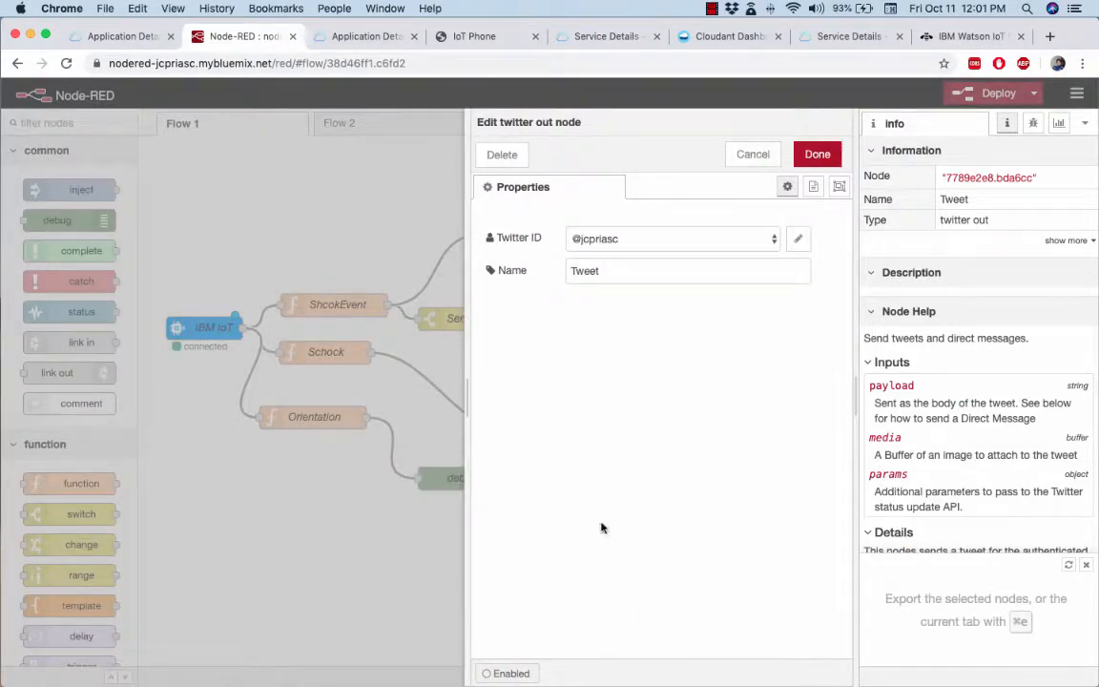
{"action": "key", "text": "super+Return"}
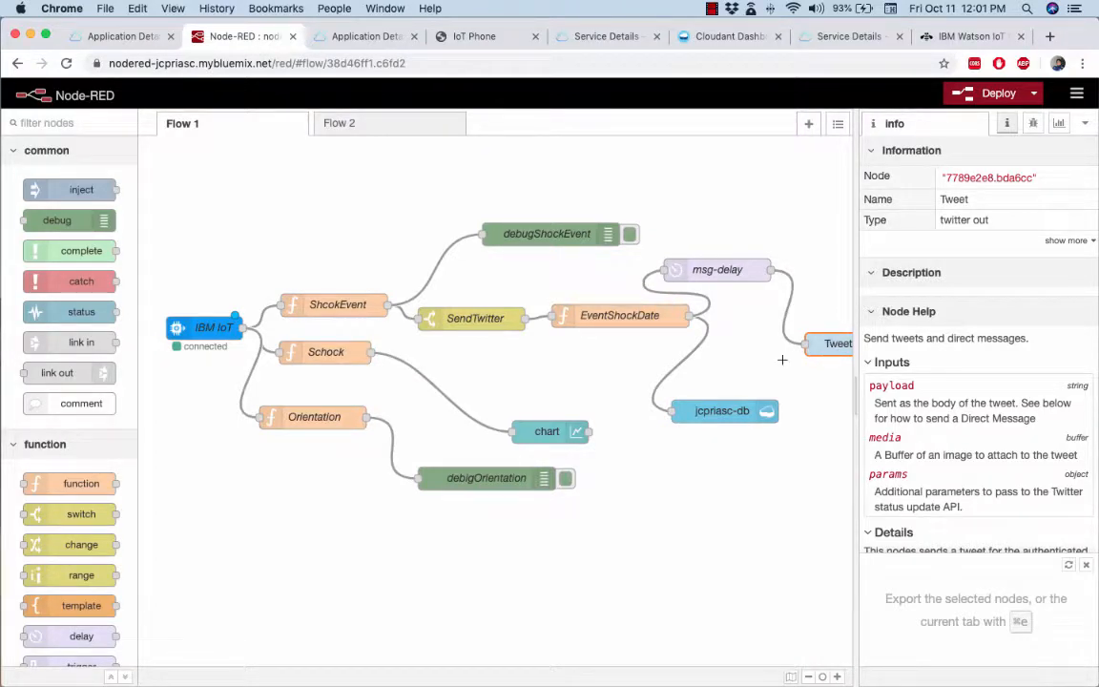
Reopen the EventShockDate function node and examine how the today variable is appended to the message payload.
{"action": "left_click", "coordinate": [634, 321]}
{"action": "double_click", "coordinate": [635, 320]}
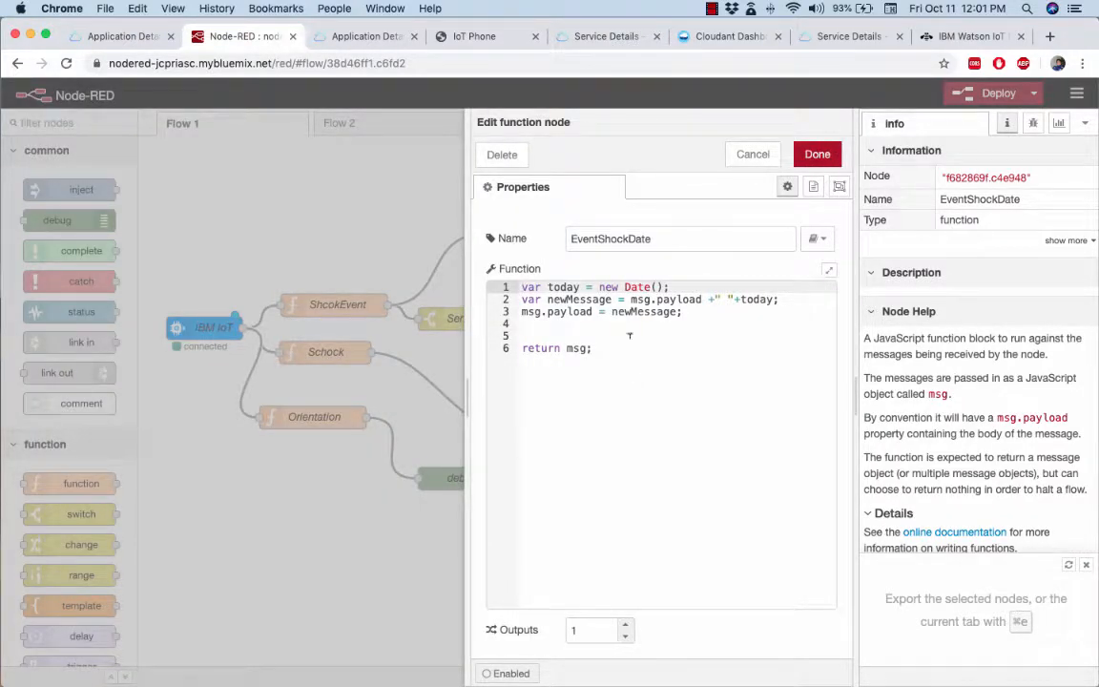
{"action": "double_click", "coordinate": [562, 286]}
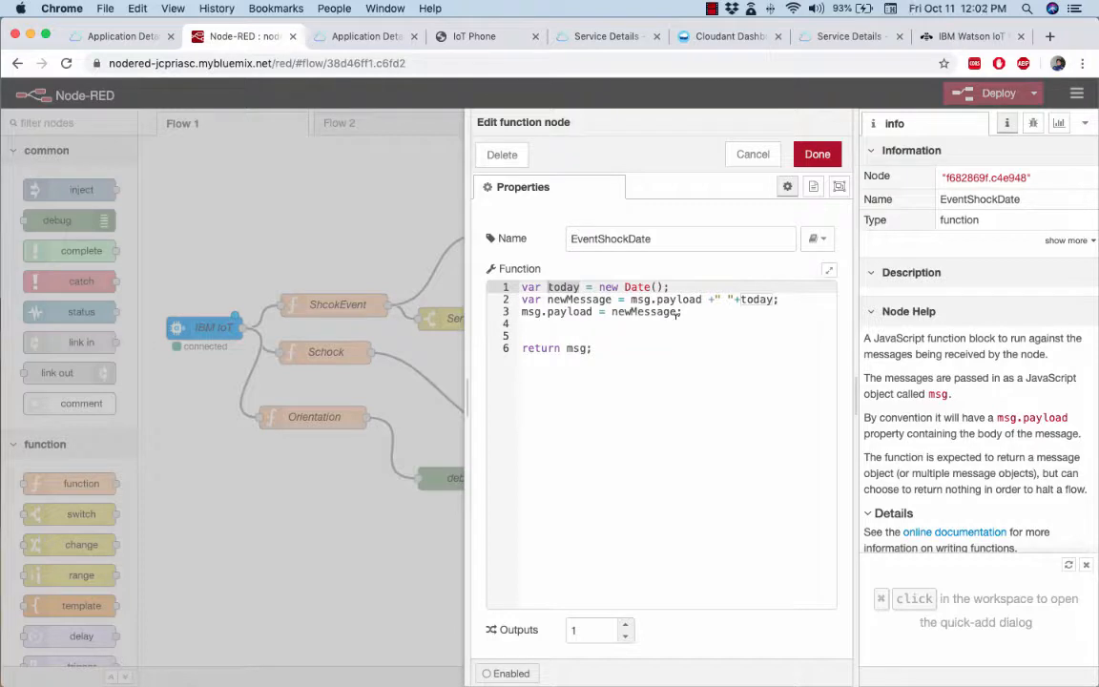
{"action": "left_click", "coordinate": [380, 341]}
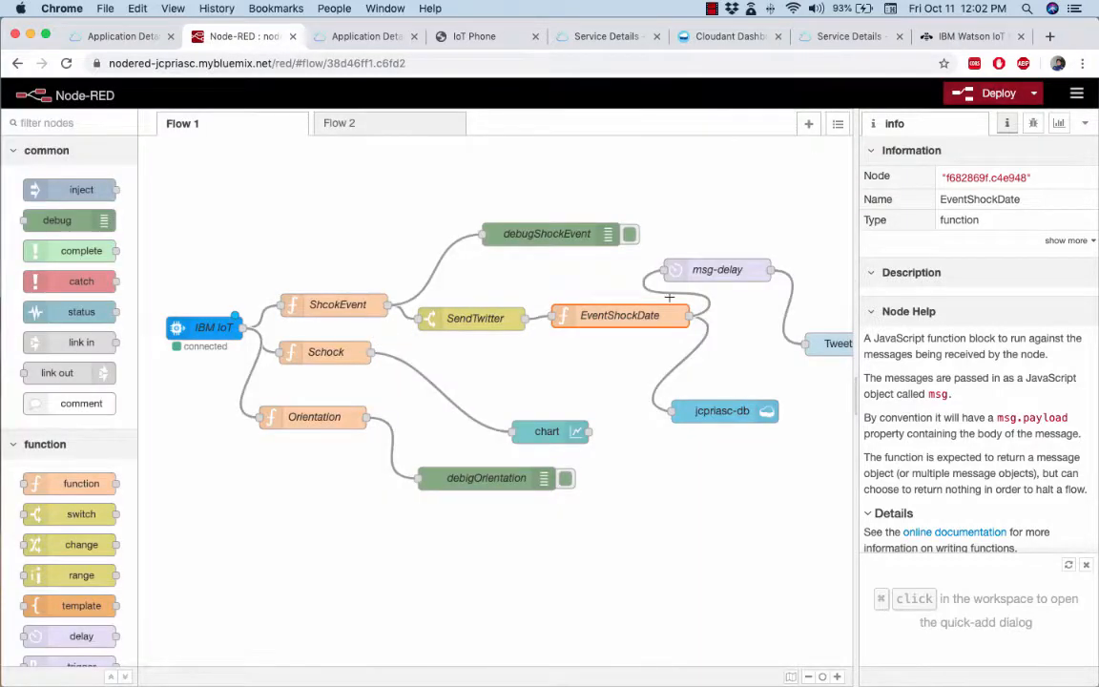
Review the msg-delay node's rate limit action and its message rate per minute, accepting the node as it is.
{"action": "double_click", "coordinate": [719, 272]}
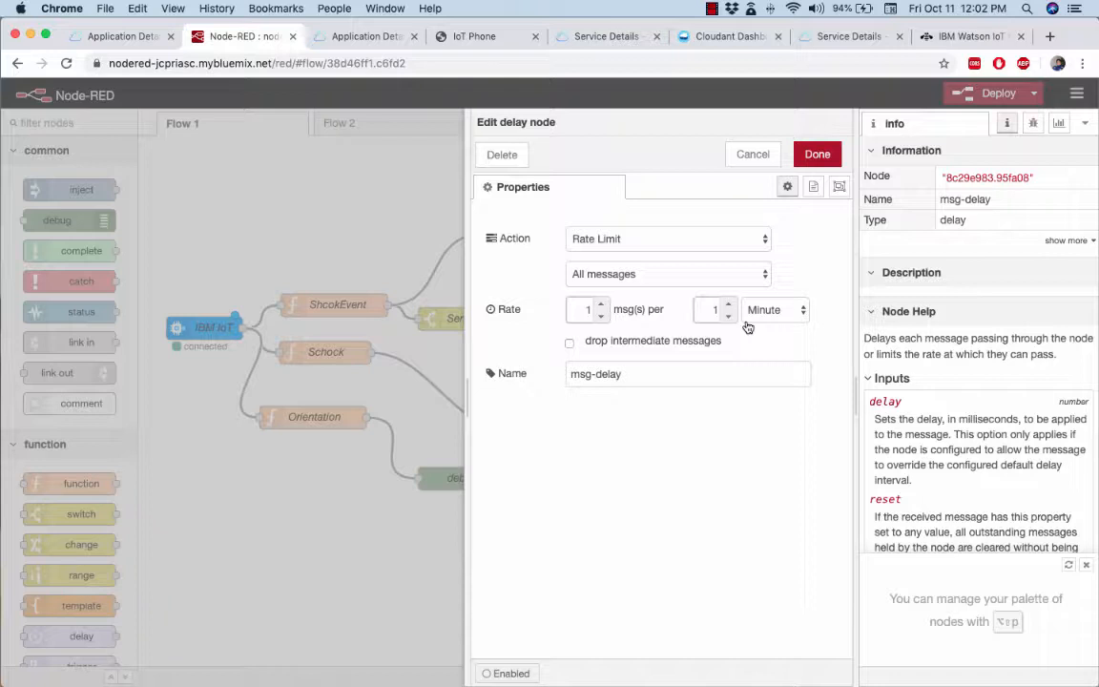
{"action": "left_click", "coordinate": [381, 335]}
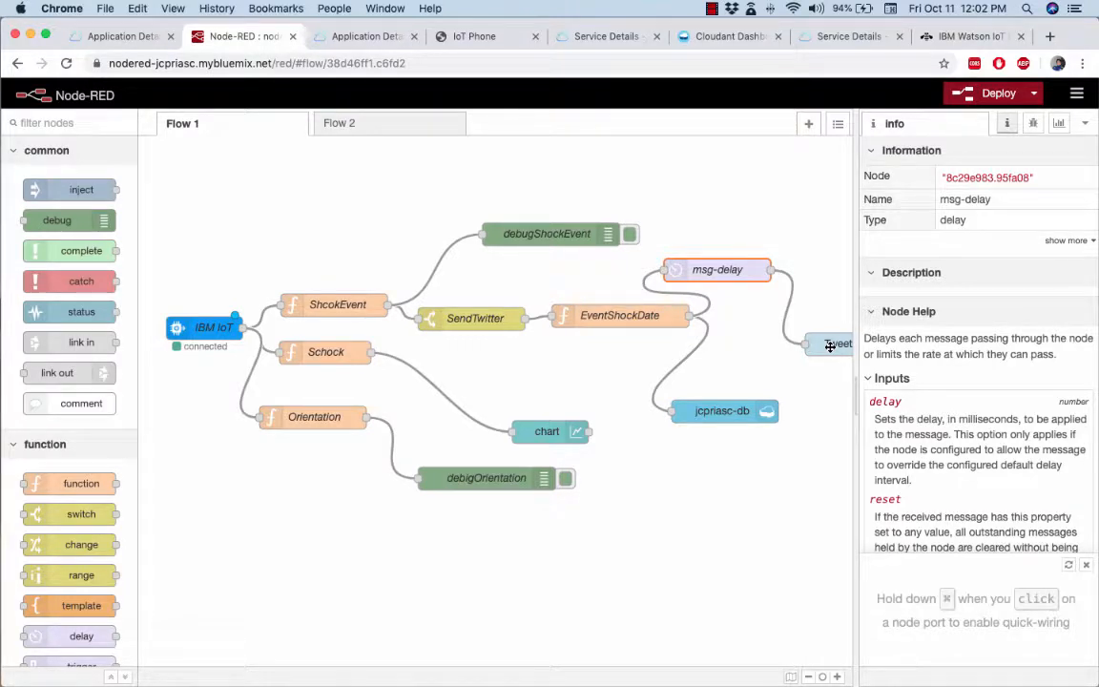
{"action": "double_click", "coordinate": [710, 270]}
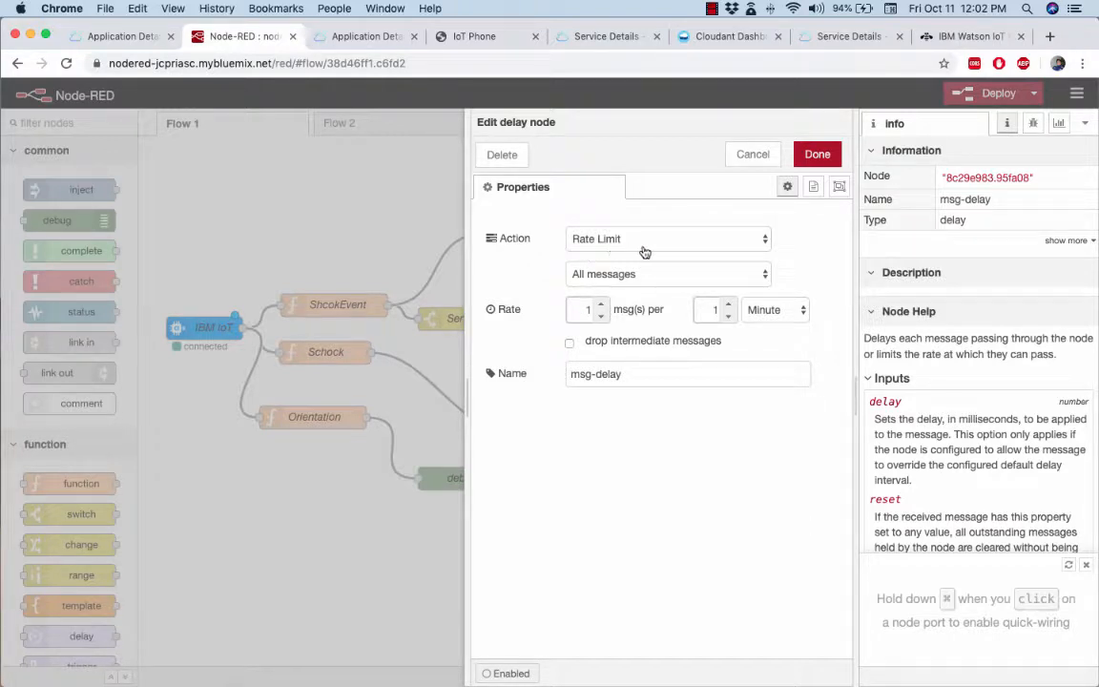
{"action": "double_click", "coordinate": [711, 309]}
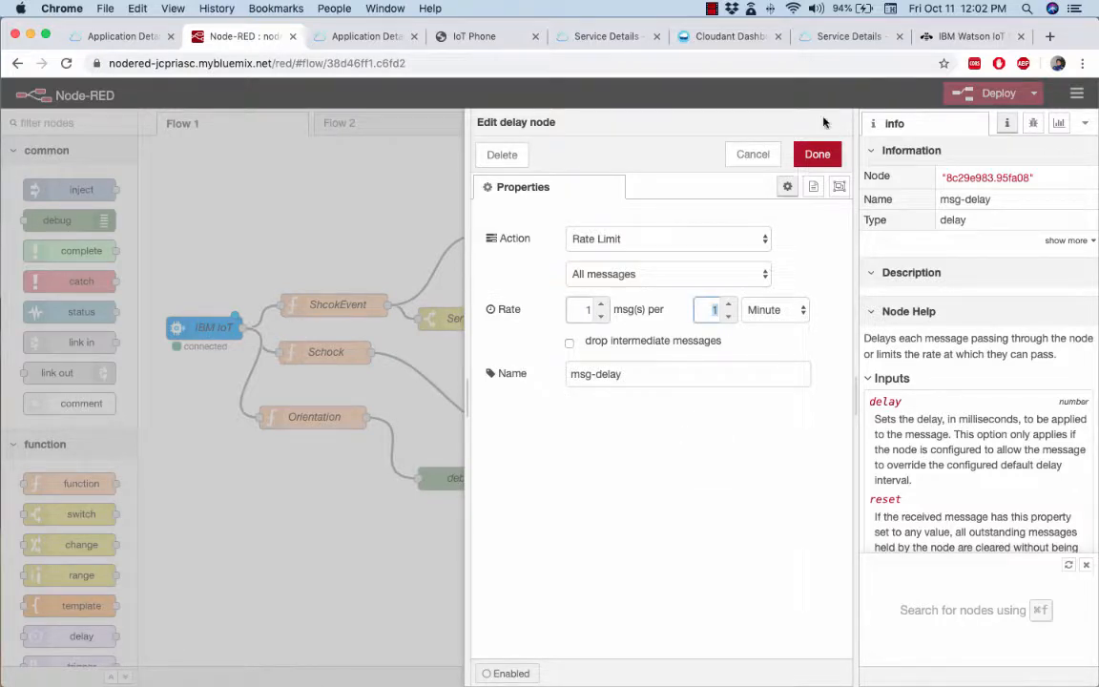
{"action": "left_click", "coordinate": [817, 154]}
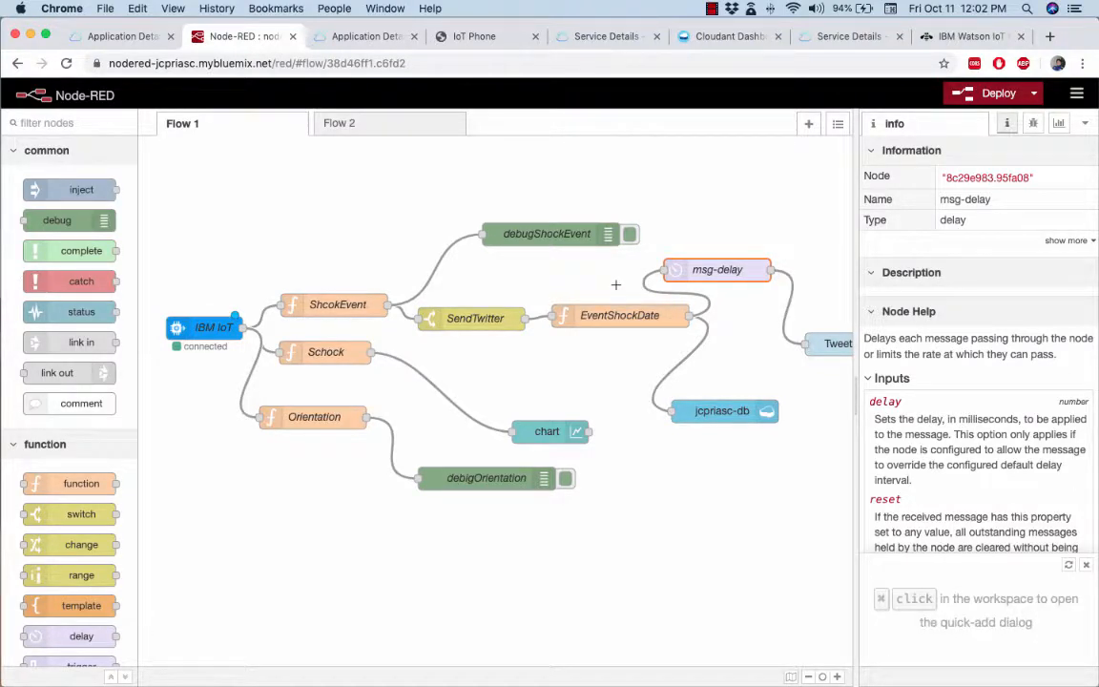
Switch to the assignment PDF in Preview and read the requirement to store excessive shock events in IBM Cloudant.
{"action": "key", "text": "super+Tab"}
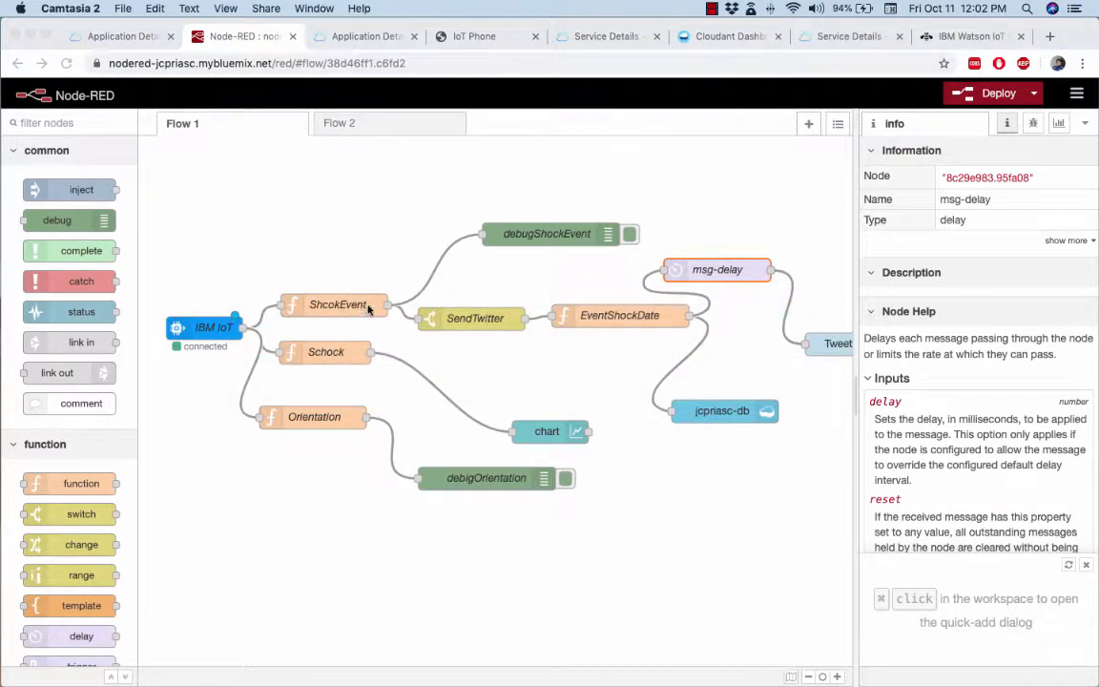
{"action": "key", "text": "super+Tab"}
{"action": "left_click", "coordinate": [472, 356]}
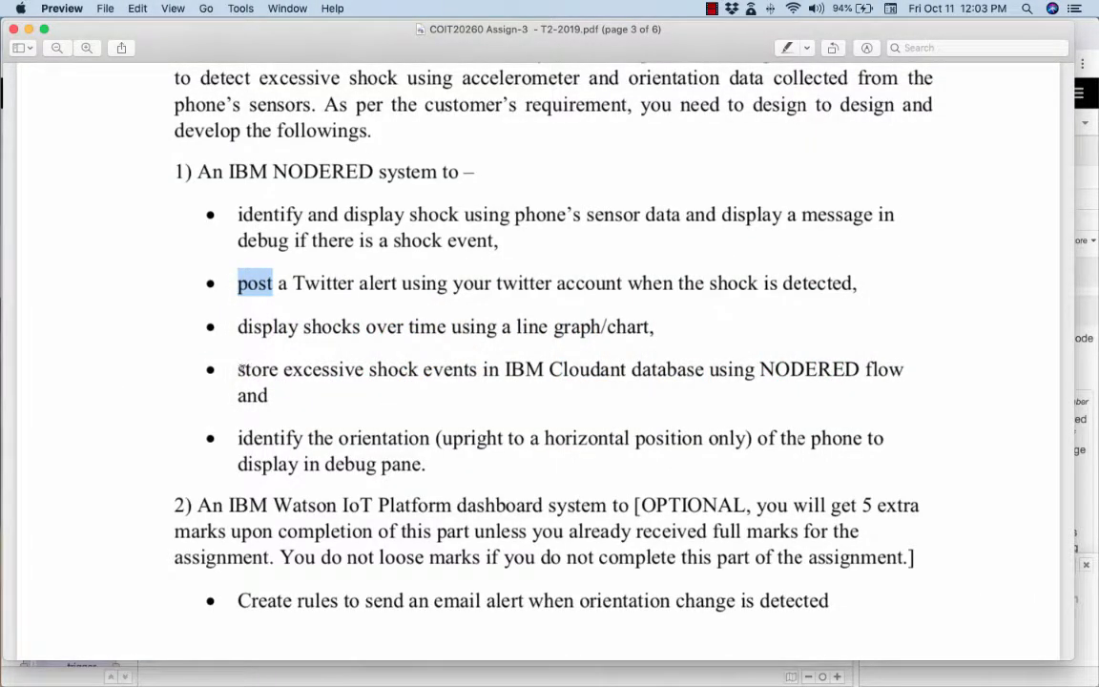
{"action": "left_click", "coordinate": [256, 370]}
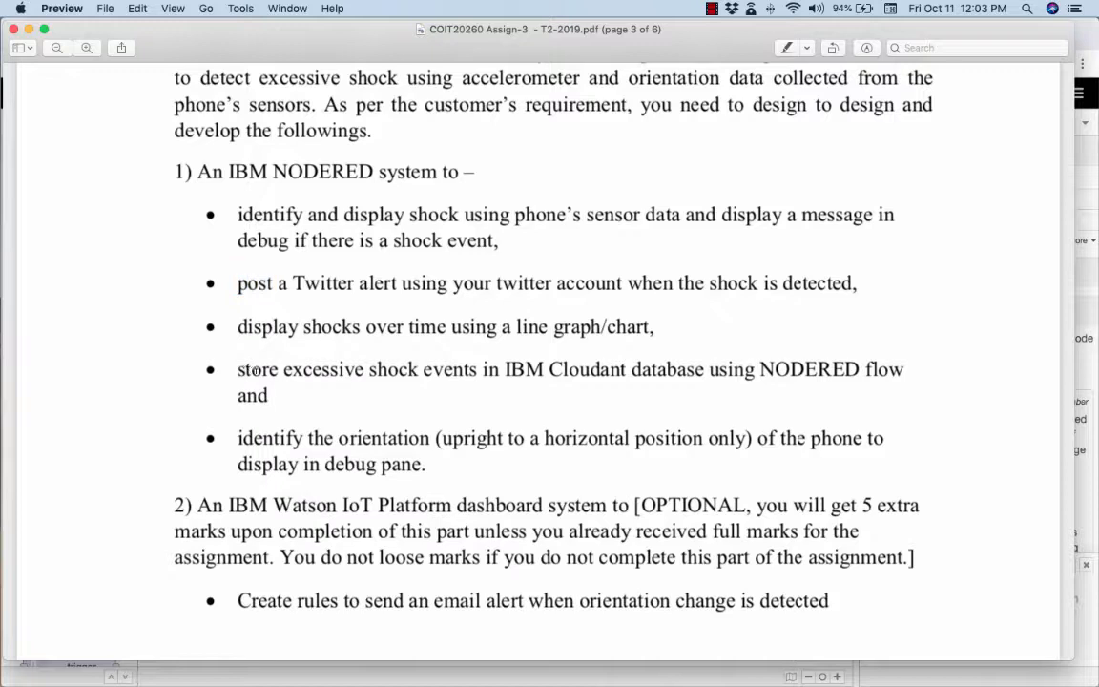
{"action": "double_click", "coordinate": [321, 370]}
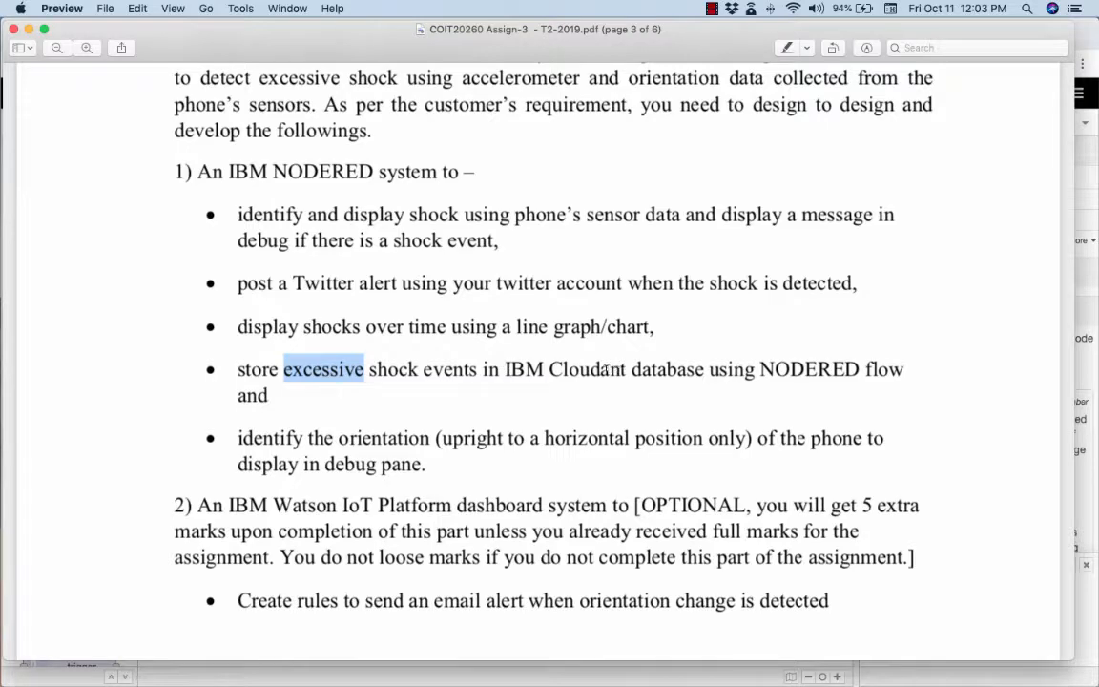
Return to Node-RED in Chrome and examine the service and database settings of the jcpriasc-db Cloudant output node.
{"action": "key", "text": "super+Tab"}
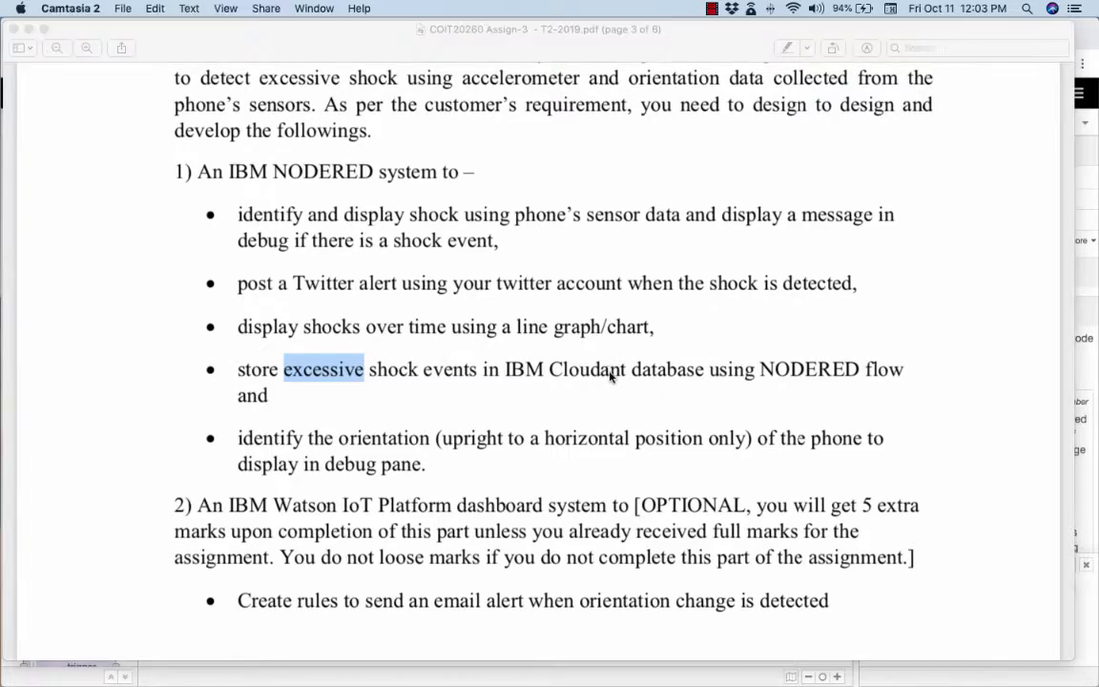
{"action": "key", "text": "super+Tab"}
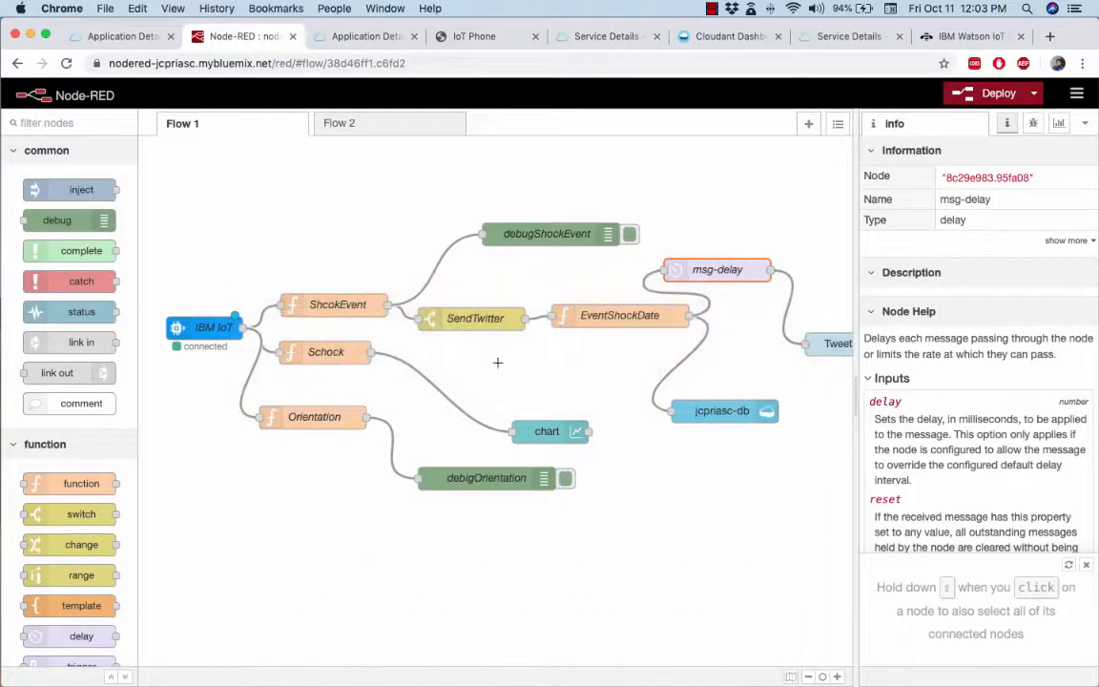
{"action": "double_click", "coordinate": [720, 410]}
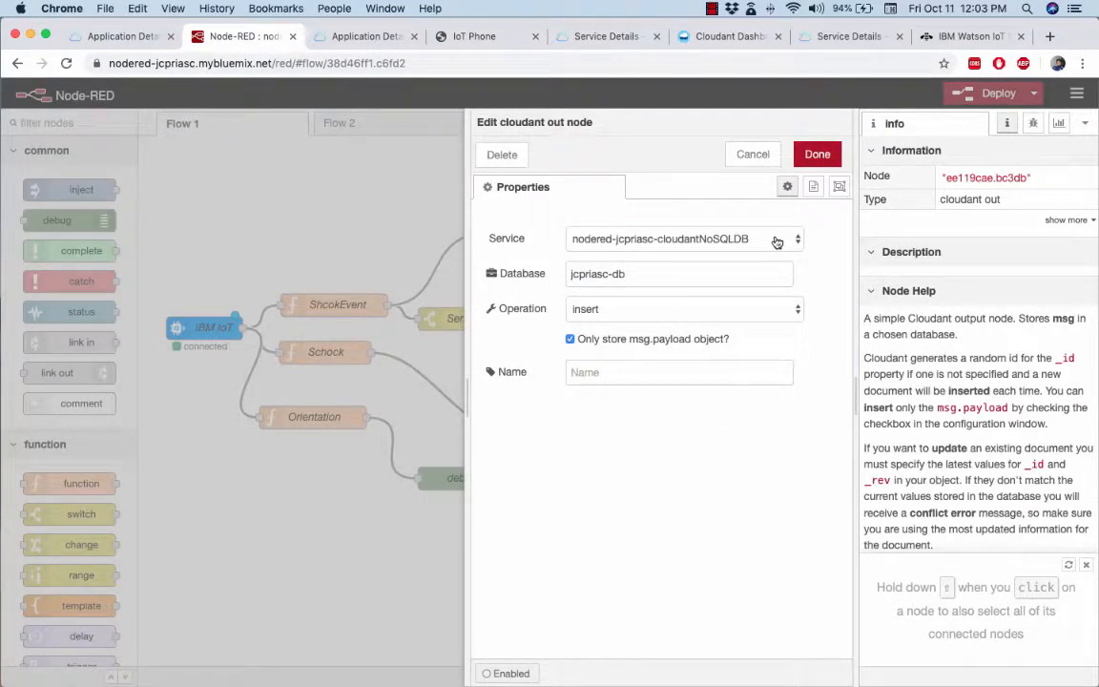
{"action": "triple_click", "coordinate": [652, 271]}
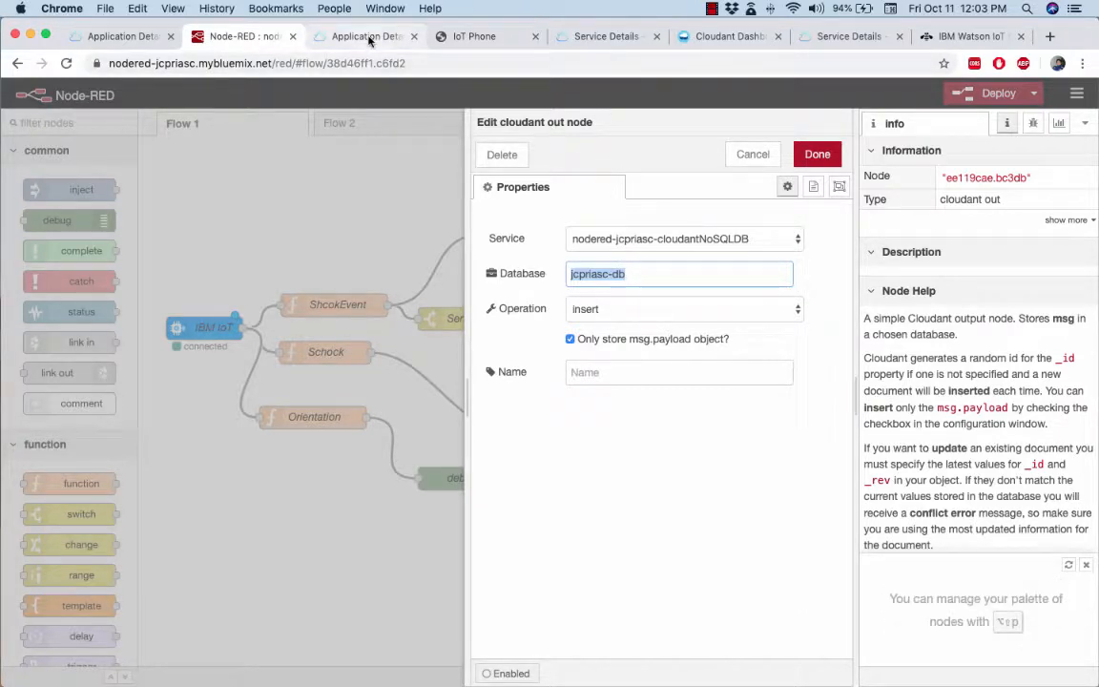
Check the jcpriasc-db entry in the Cloudant dashboard against the Node-RED node's database name, and accept the node as it is.
{"action": "left_click", "coordinate": [722, 38]}
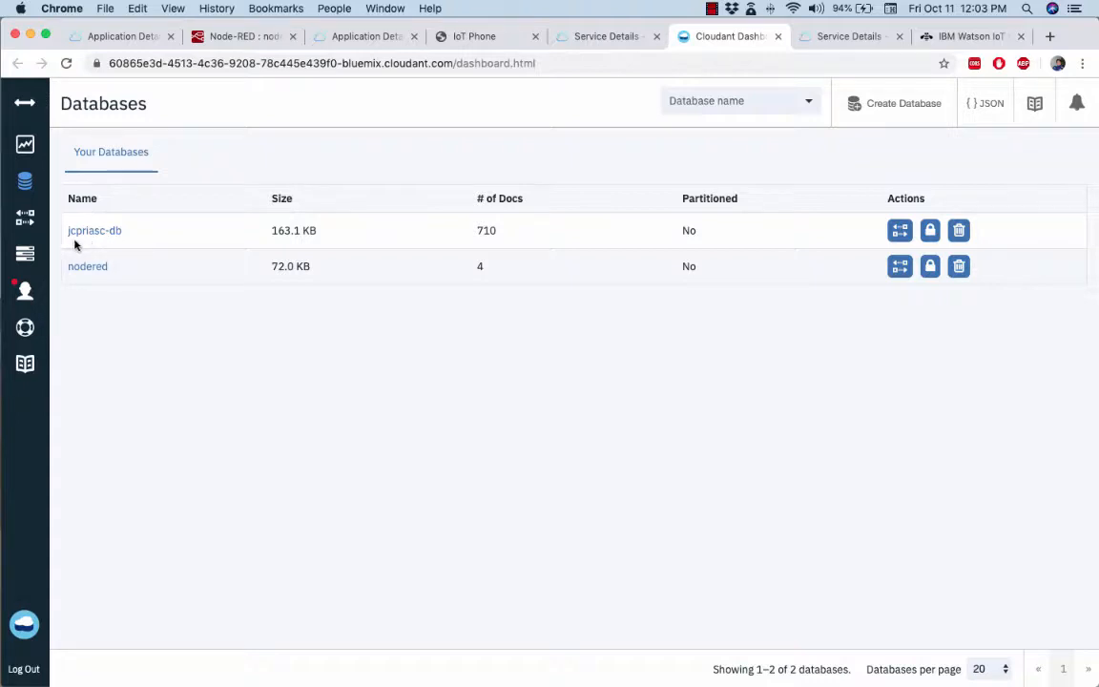
{"action": "left_click_drag", "start_coordinate": [130, 232], "coordinate": [68, 229]}
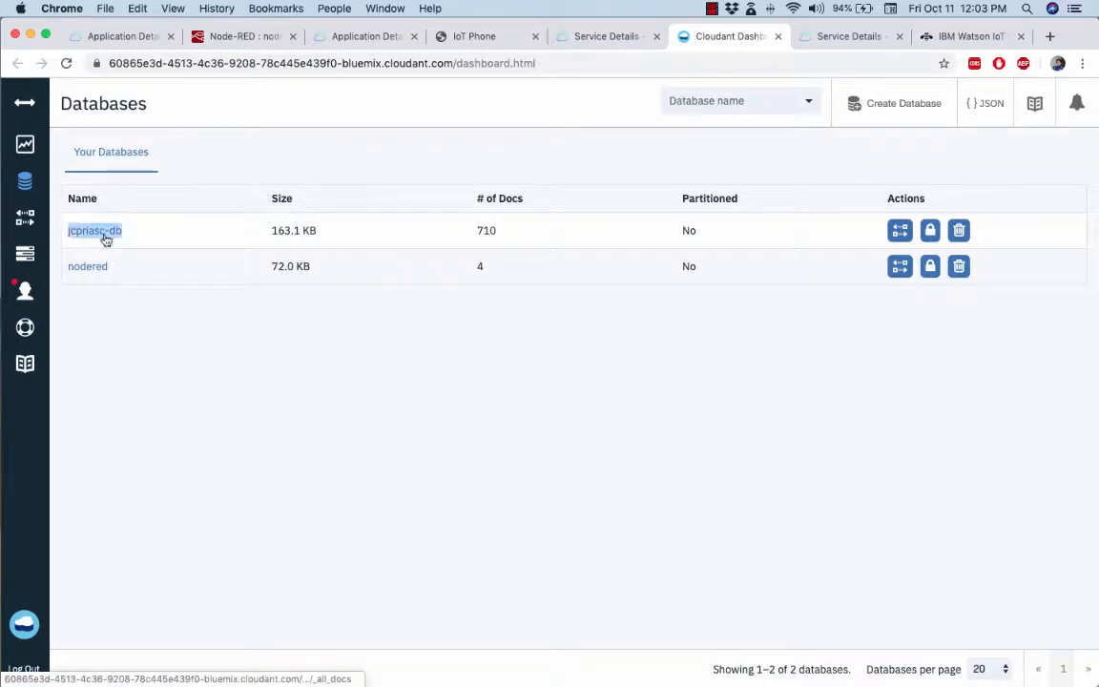
{"action": "left_click_drag", "start_coordinate": [138, 236], "coordinate": [62, 233]}
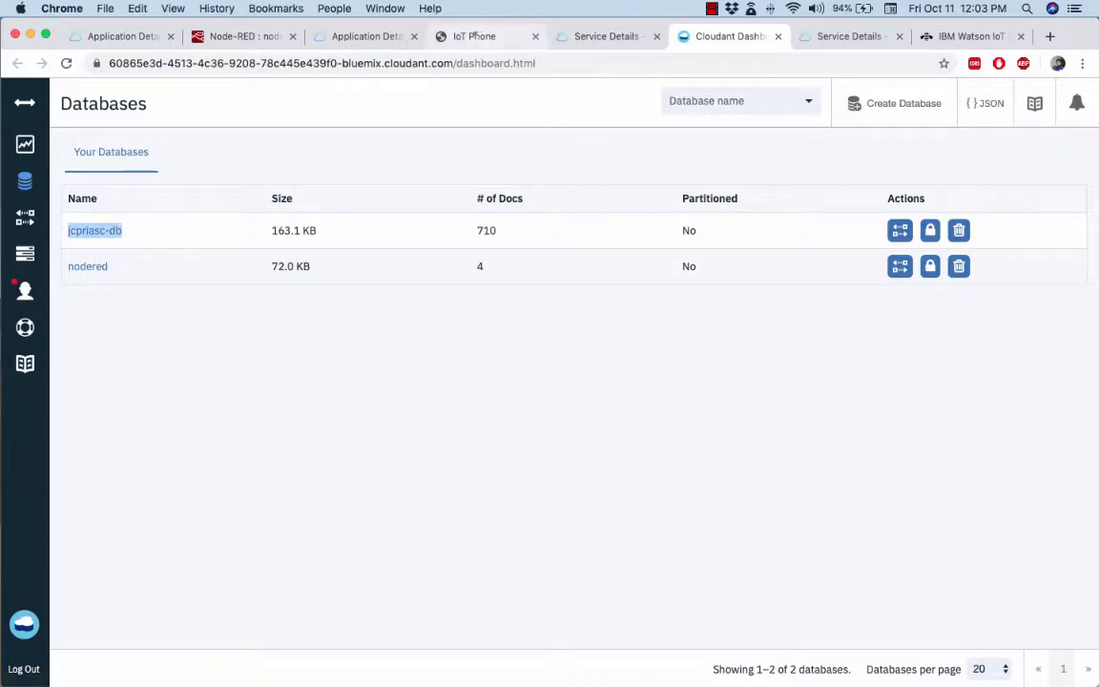
{"action": "left_click", "coordinate": [477, 38]}
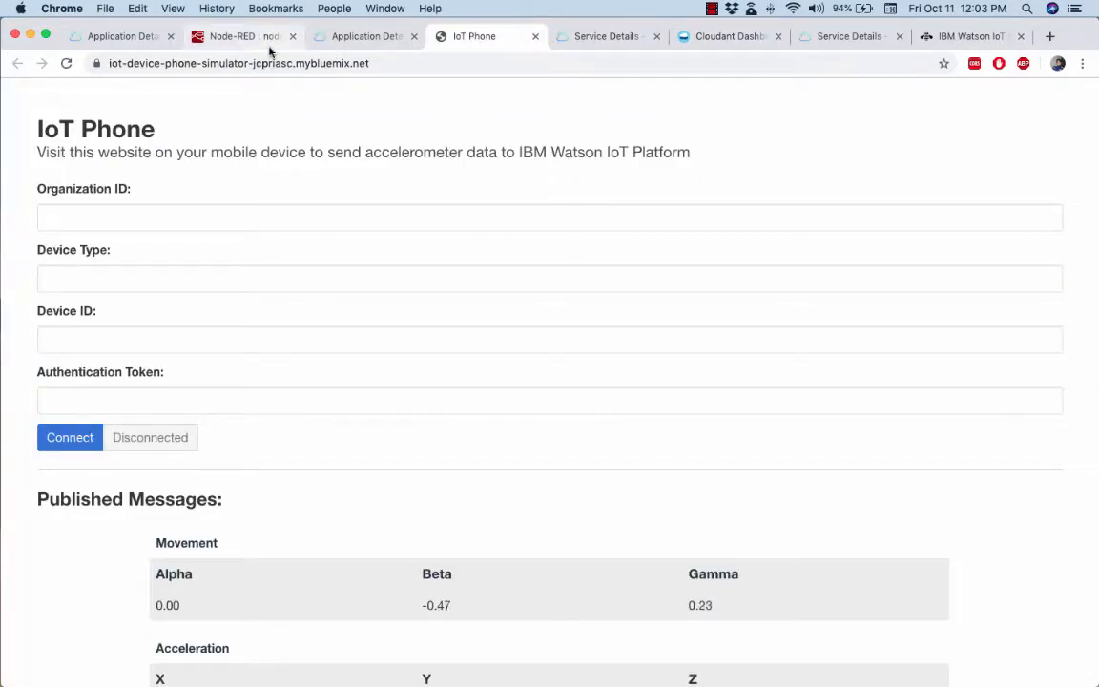
{"action": "left_click", "coordinate": [281, 42]}
{"action": "left_click", "coordinate": [661, 273]}
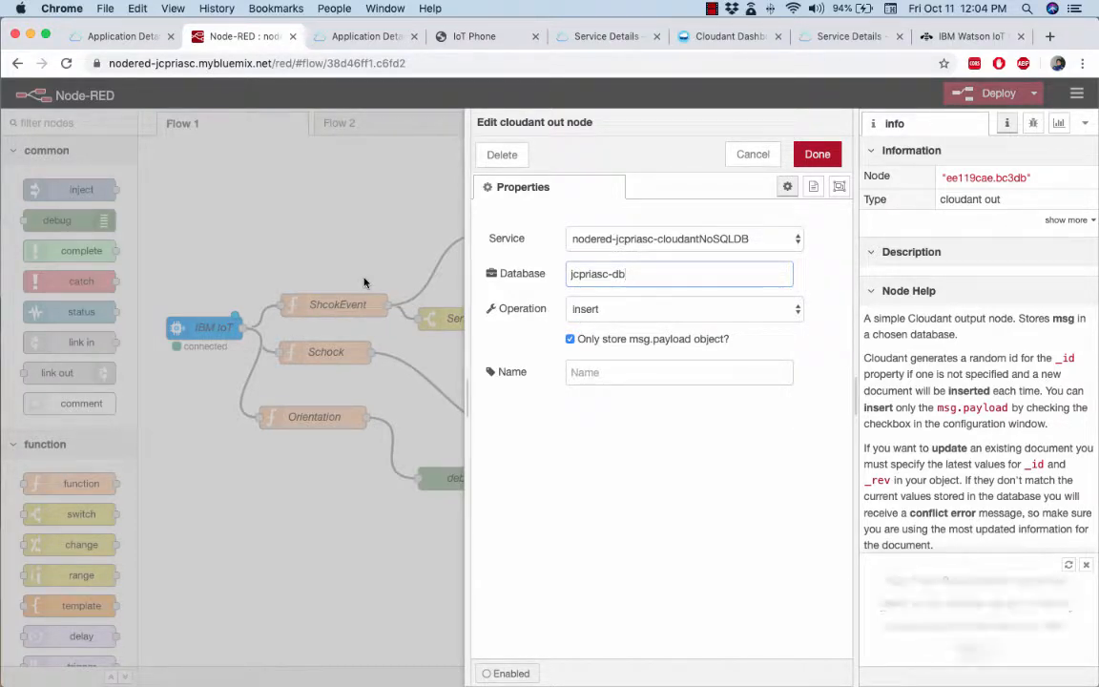
{"action": "key", "text": "Return"}
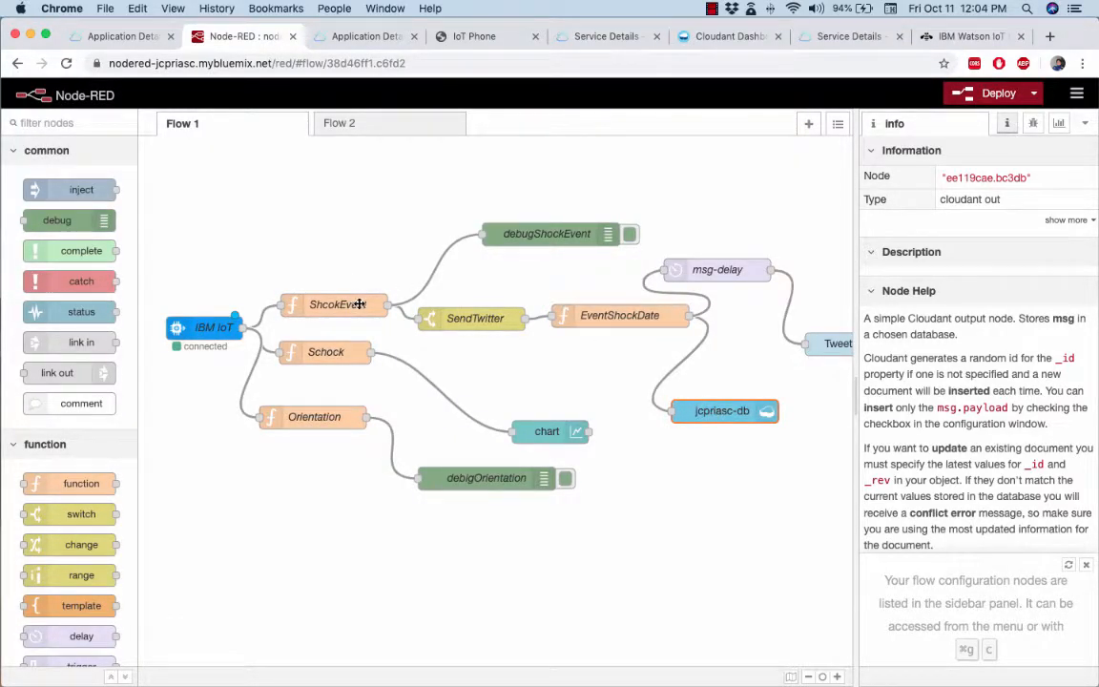
Switch to the assignment PDF in Preview and read the requirement to display shocks over time in a line graph/chart.
{"action": "key", "text": "super+Tab"}
{"action": "left_click", "coordinate": [496, 335]}
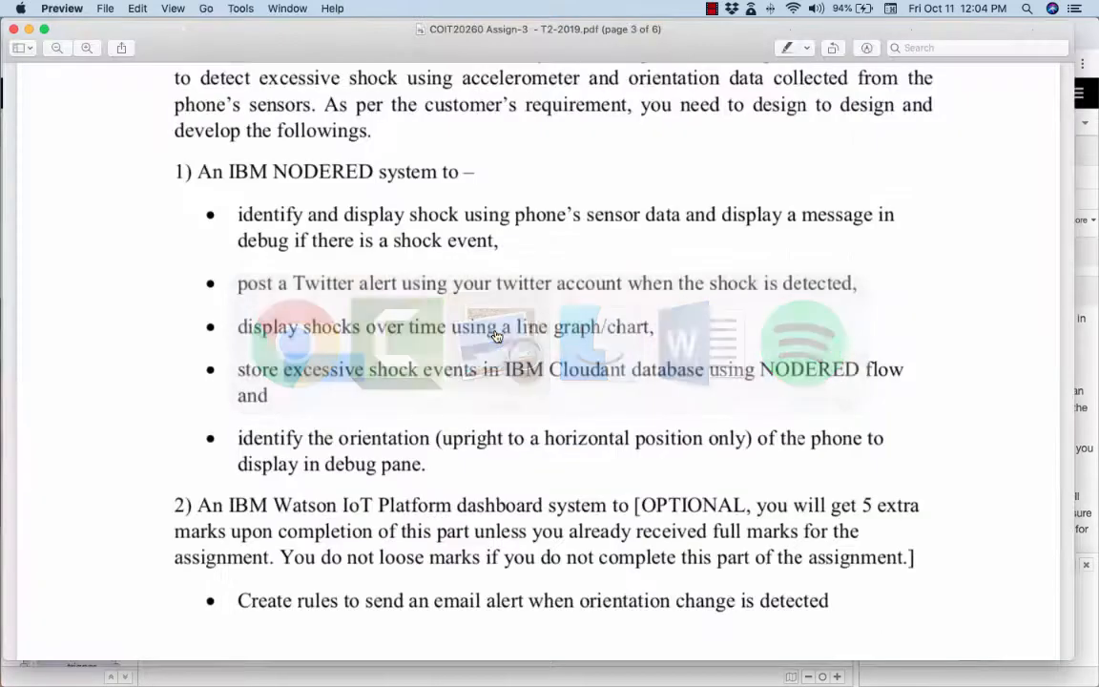
{"action": "left_click_drag", "start_coordinate": [248, 326], "coordinate": [651, 326]}
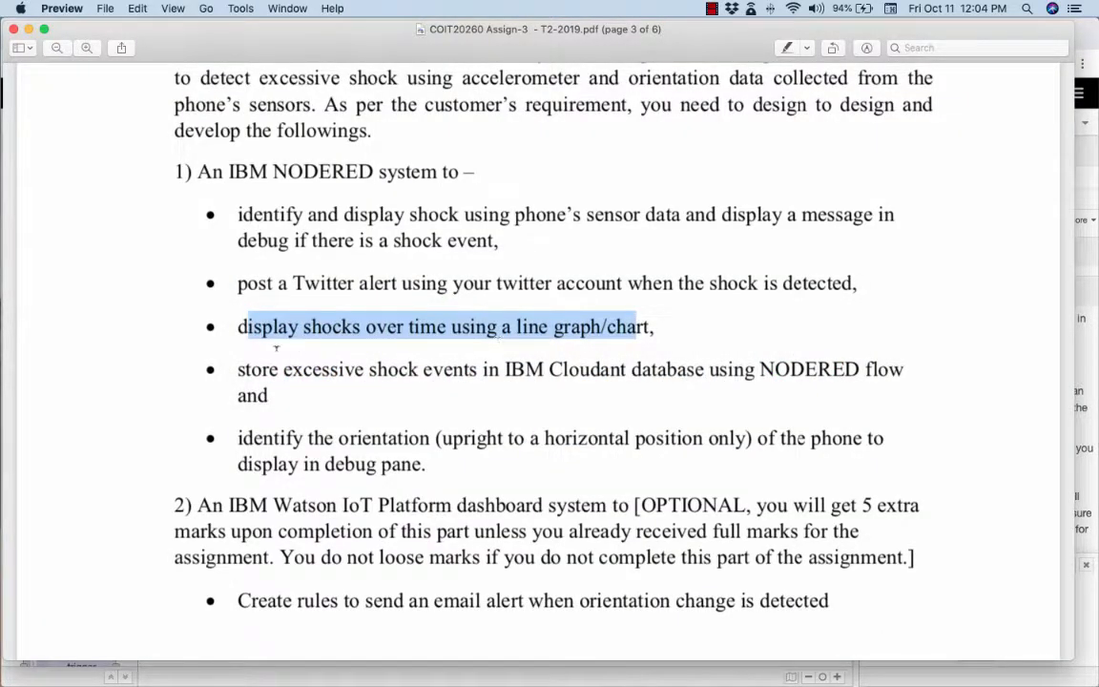
{"action": "double_click", "coordinate": [335, 326]}
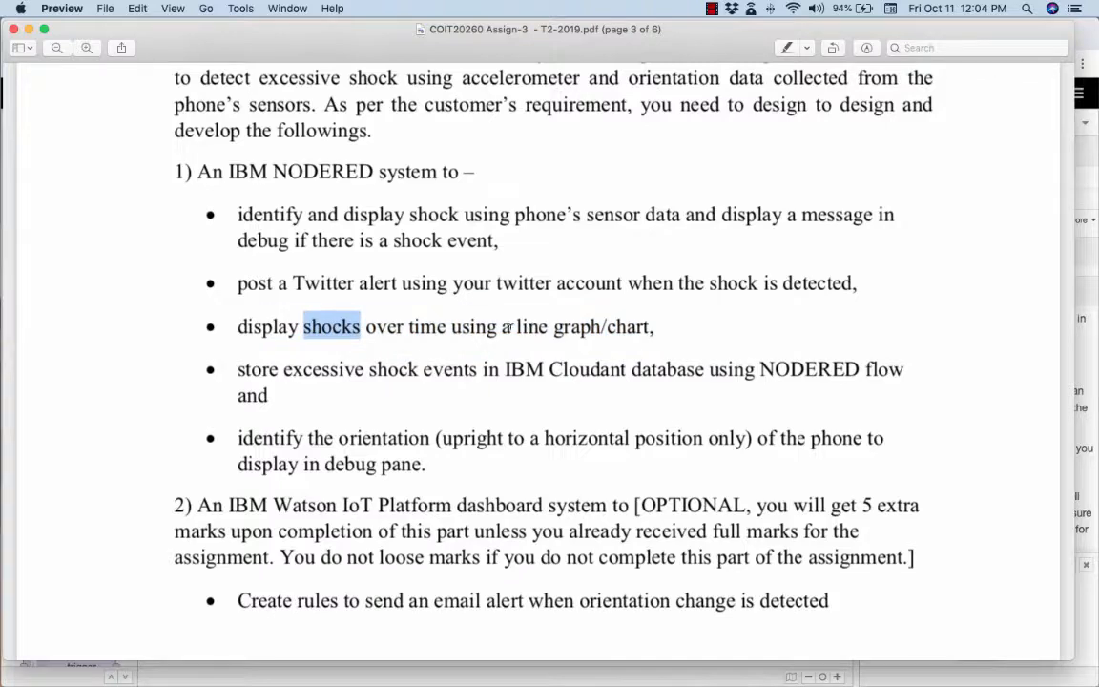
{"action": "left_click_drag", "start_coordinate": [509, 326], "coordinate": [618, 326]}
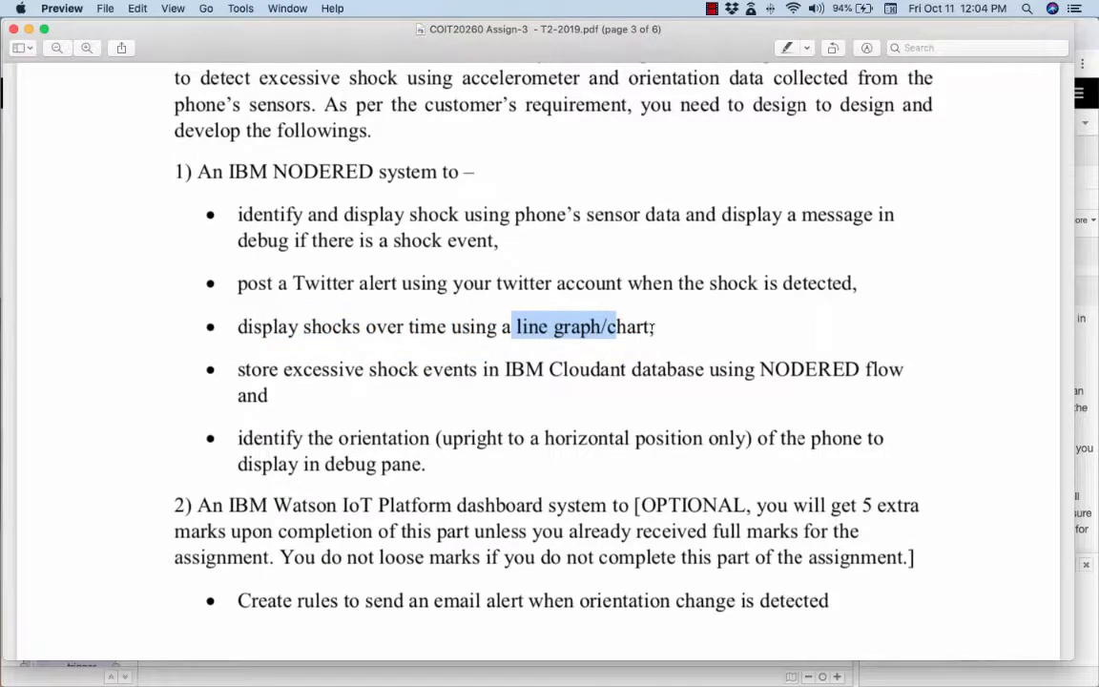
Return to Node-RED in Chrome and review how the Schock function node assigns the sensor's ax value to the message payload.
{"action": "key", "text": "super+Tab"}
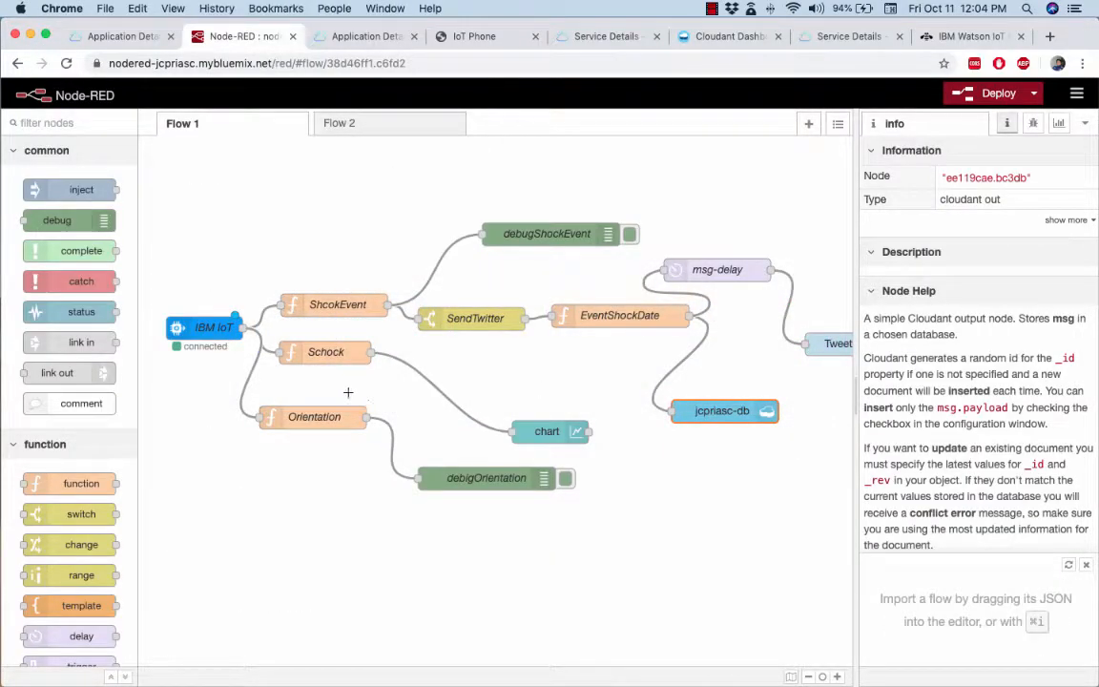
{"action": "double_click", "coordinate": [319, 352]}
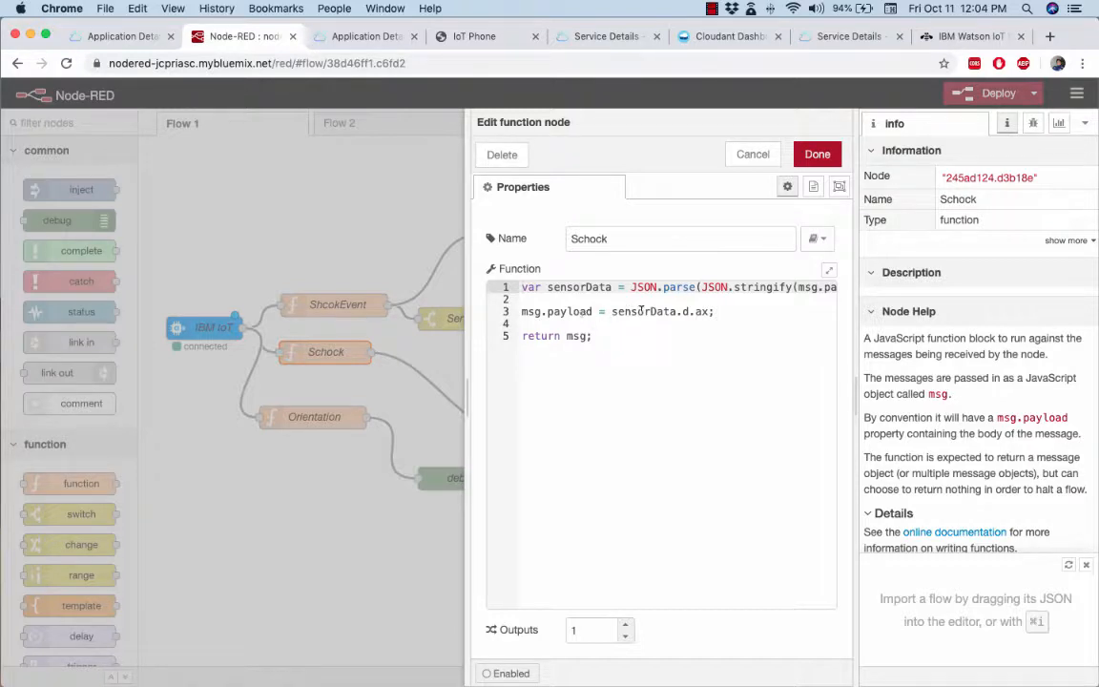
{"action": "left_click", "coordinate": [701, 311]}
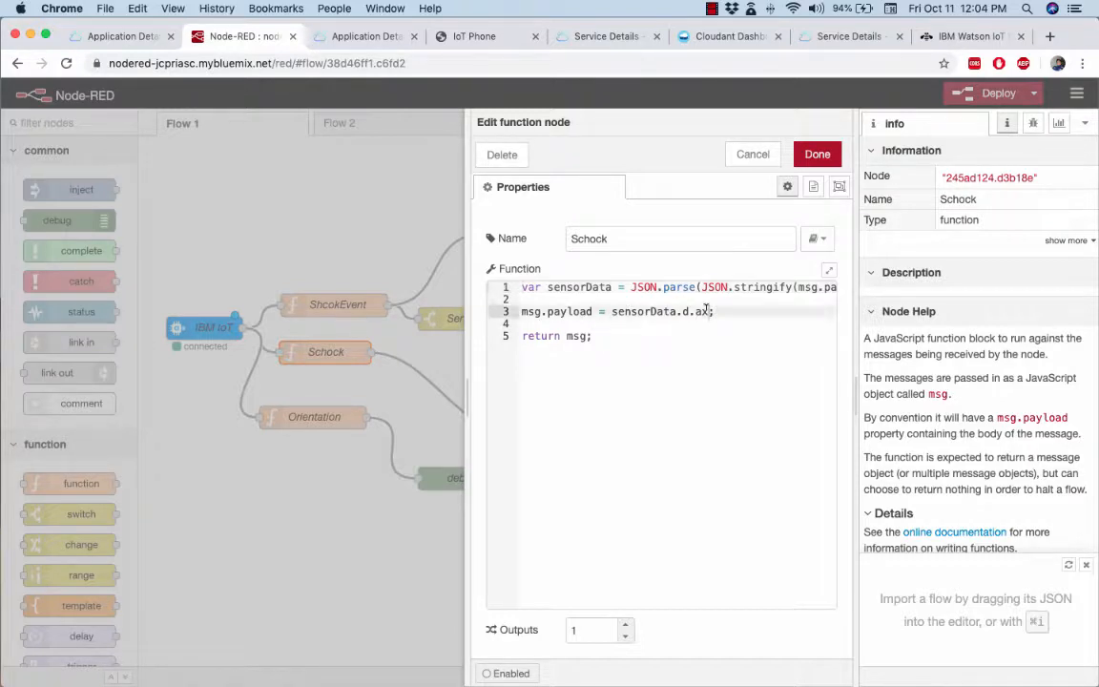
{"action": "left_click", "coordinate": [415, 345]}
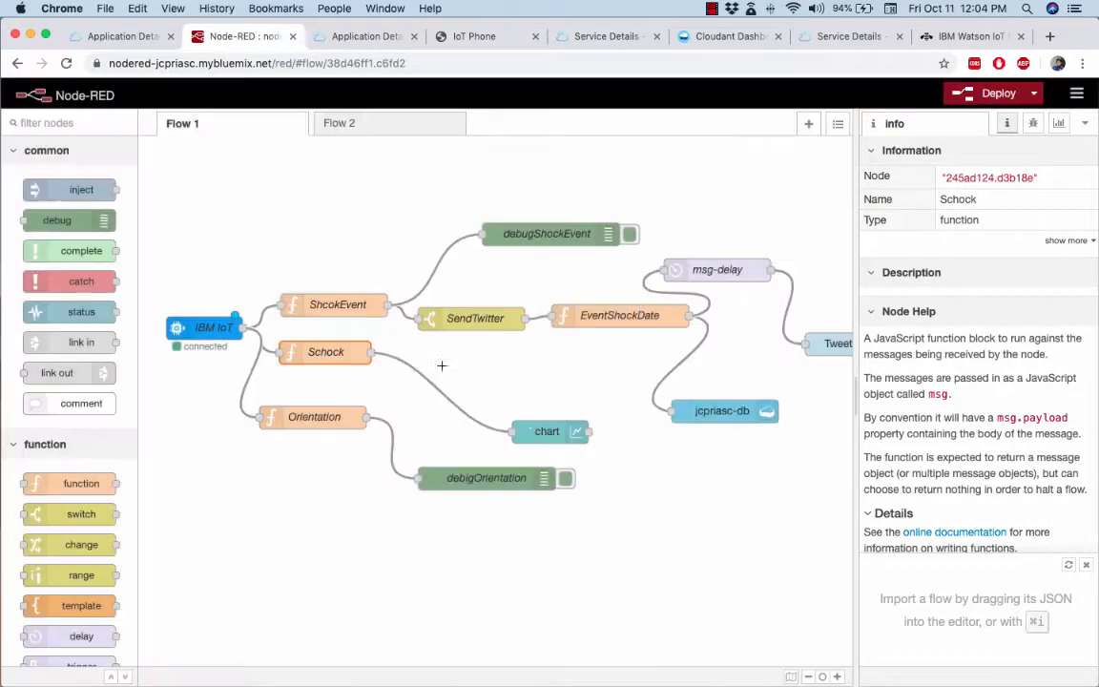
Review the chart node's group options, chart type and remaining properties, accepting the node as it is.
{"action": "double_click", "coordinate": [546, 431]}
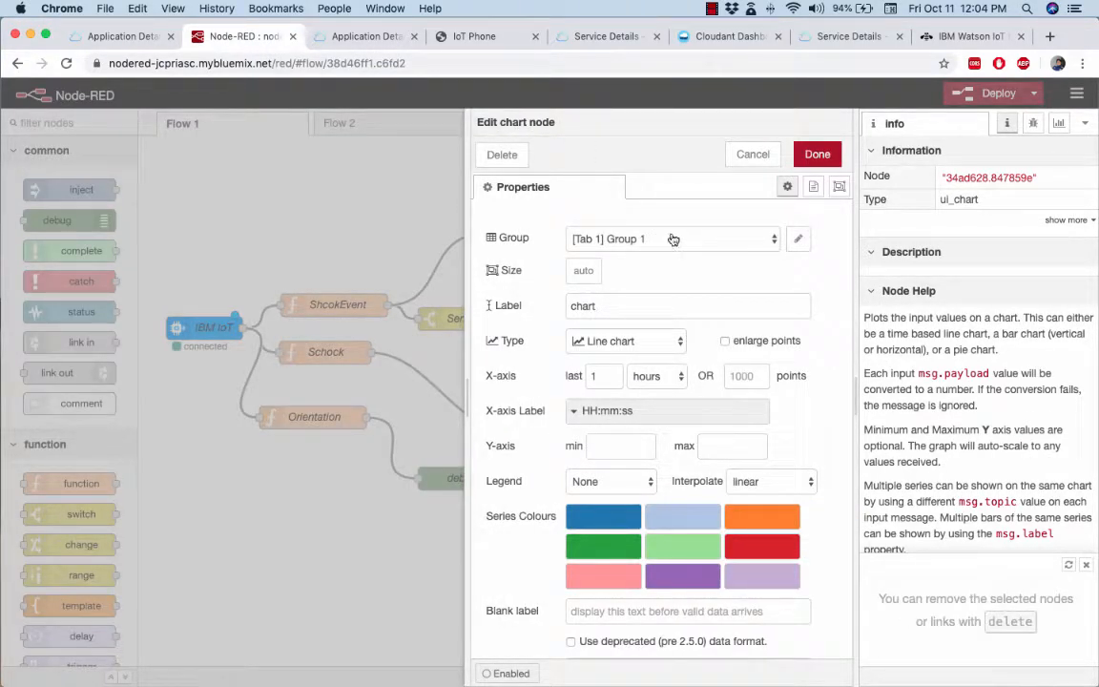
{"action": "left_click", "coordinate": [700, 245]}
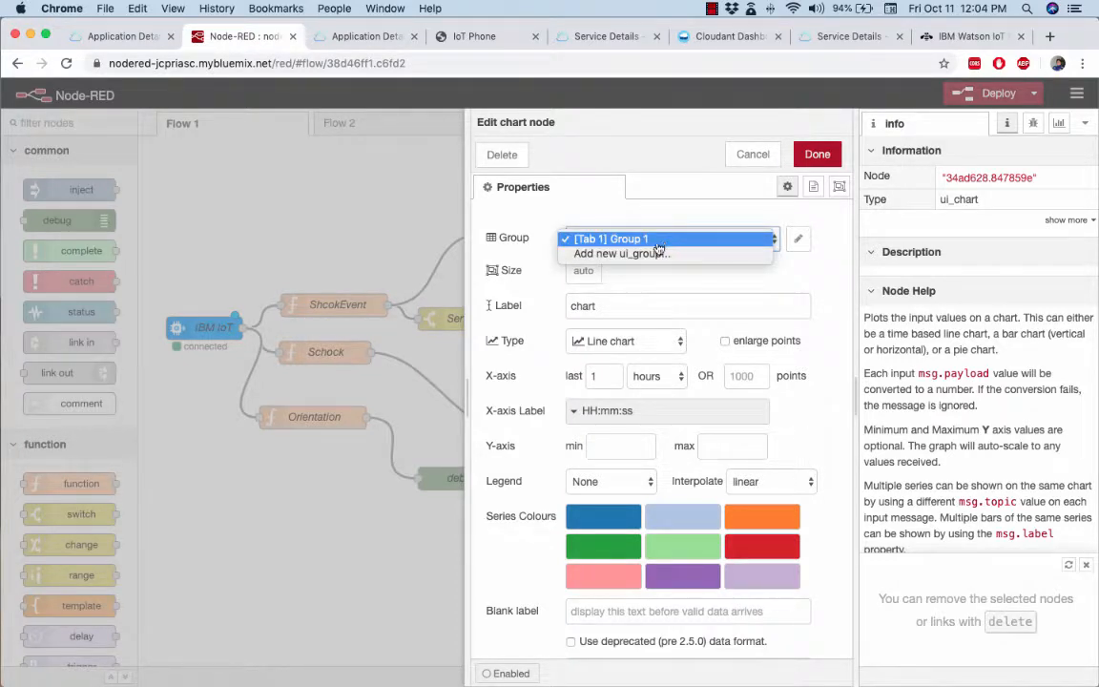
{"action": "left_click", "coordinate": [674, 288]}
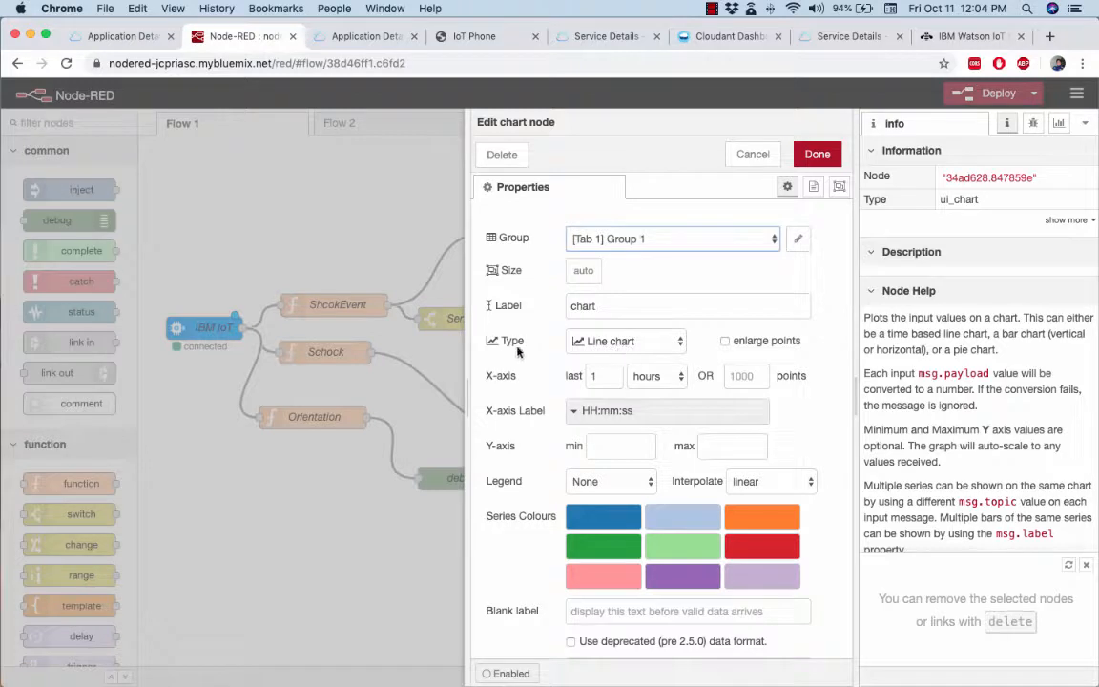
{"action": "scroll", "coordinate": [739, 394], "scroll_direction": "down", "scroll_amount": 2}
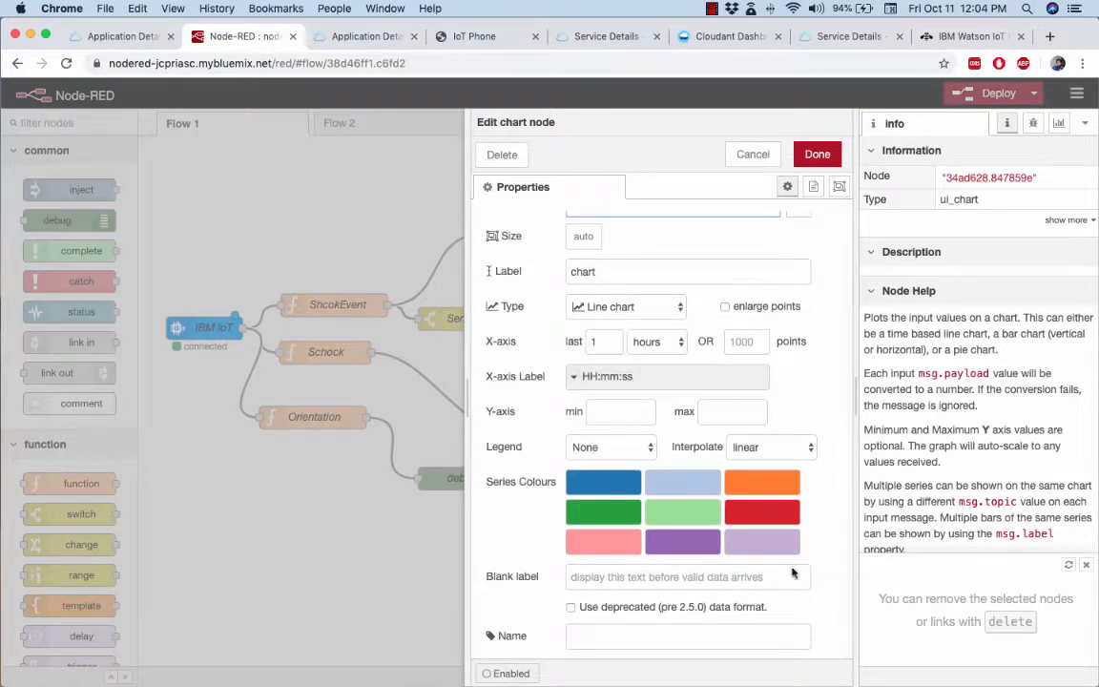
{"action": "left_click", "coordinate": [810, 158]}
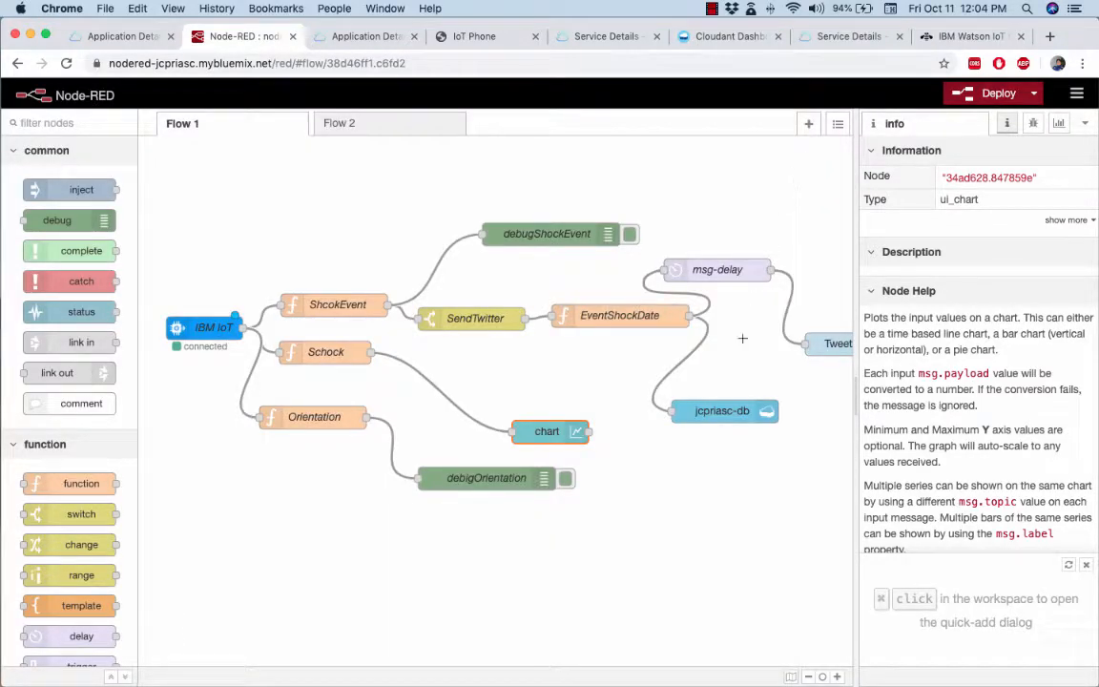
Reopen the chart node and look through its axis, legend and series colour properties once more.
{"action": "double_click", "coordinate": [548, 434]}
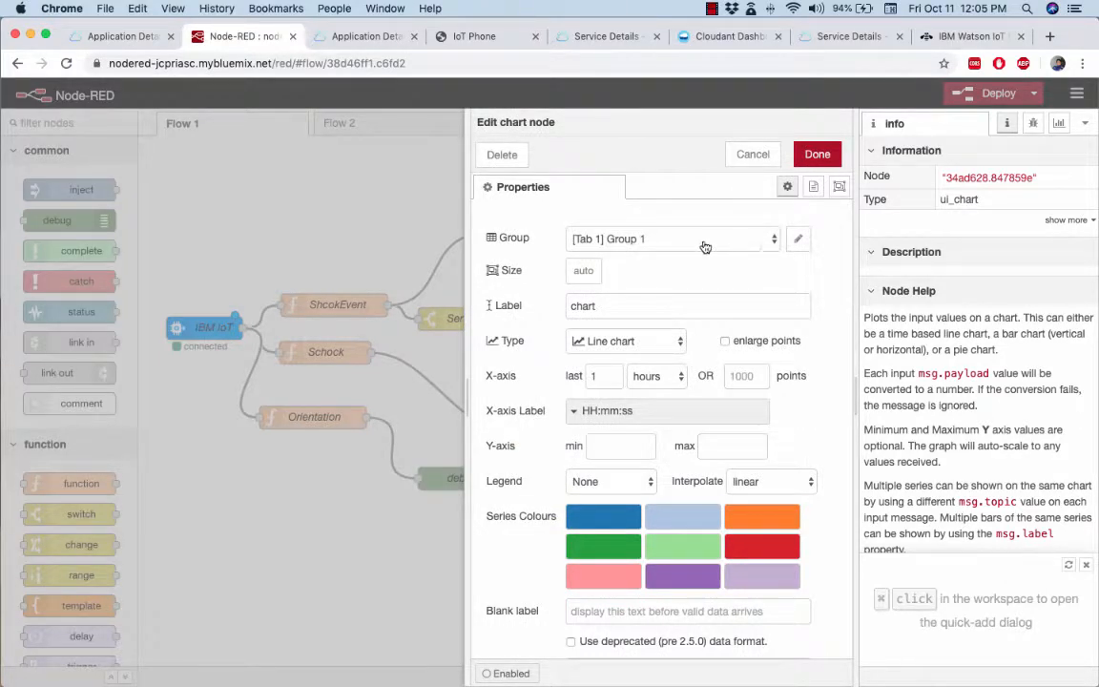
{"action": "scroll", "coordinate": [717, 343], "scroll_direction": "down", "scroll_amount": 2}
{"action": "scroll", "coordinate": [715, 347], "scroll_direction": "up", "scroll_amount": 2}
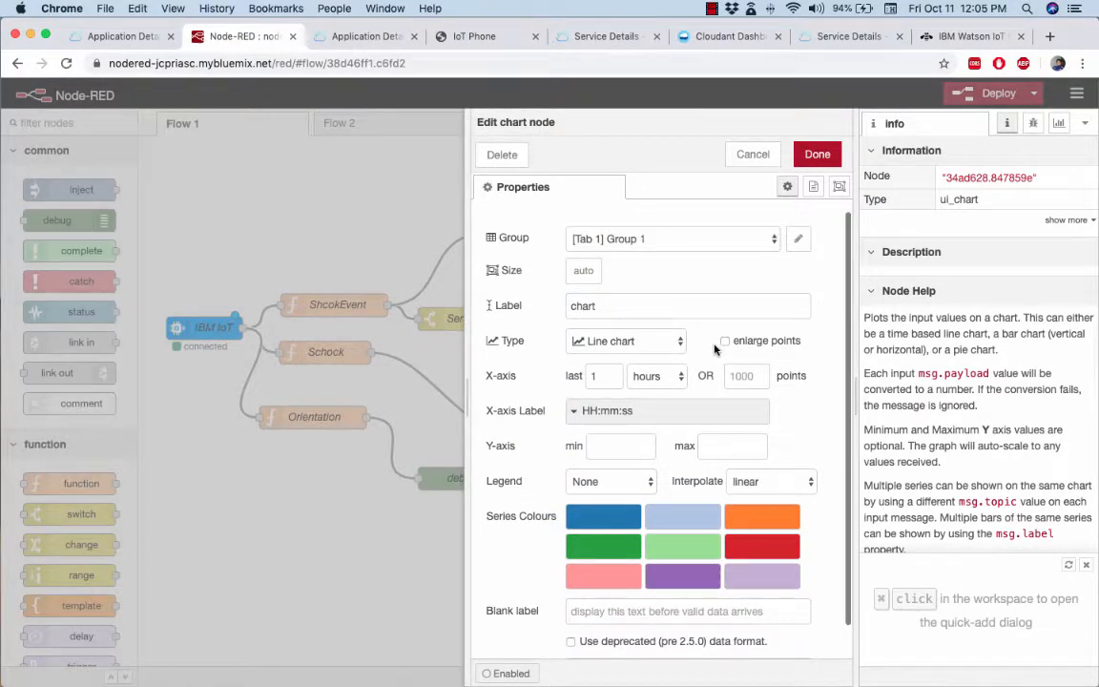
{"action": "scroll", "coordinate": [715, 349], "scroll_direction": "down", "scroll_amount": 2}
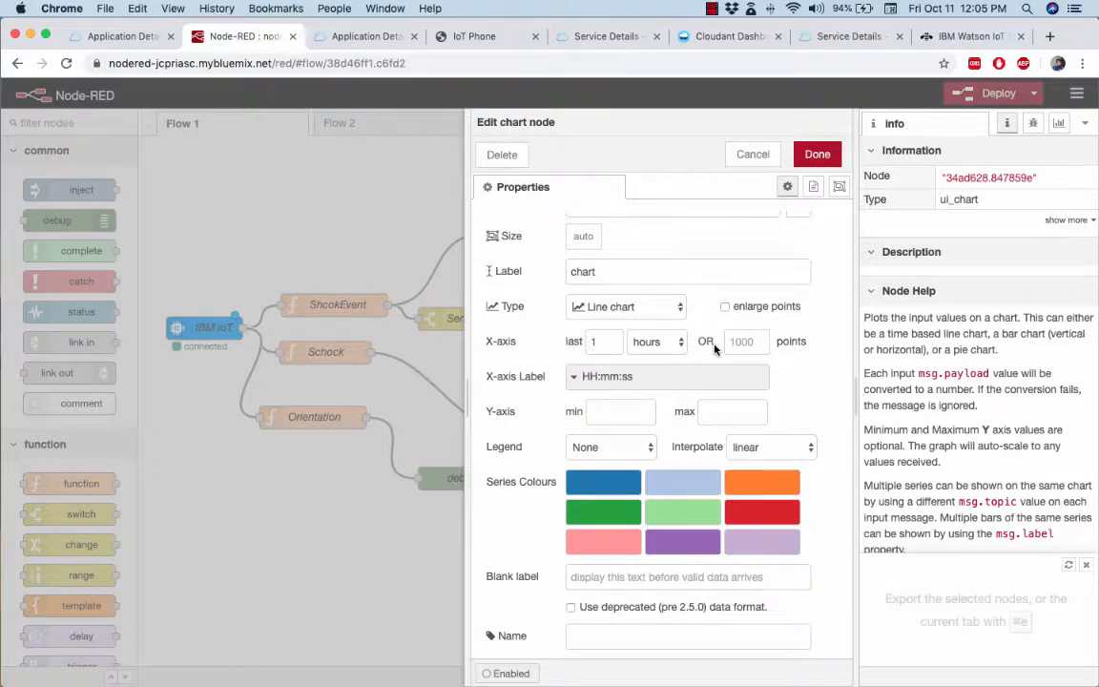
Leave the chart node's properties and open the Node-RED dashboard page to view the shock line chart.
{"action": "scroll", "coordinate": [714, 350], "scroll_direction": "up", "scroll_amount": 2}
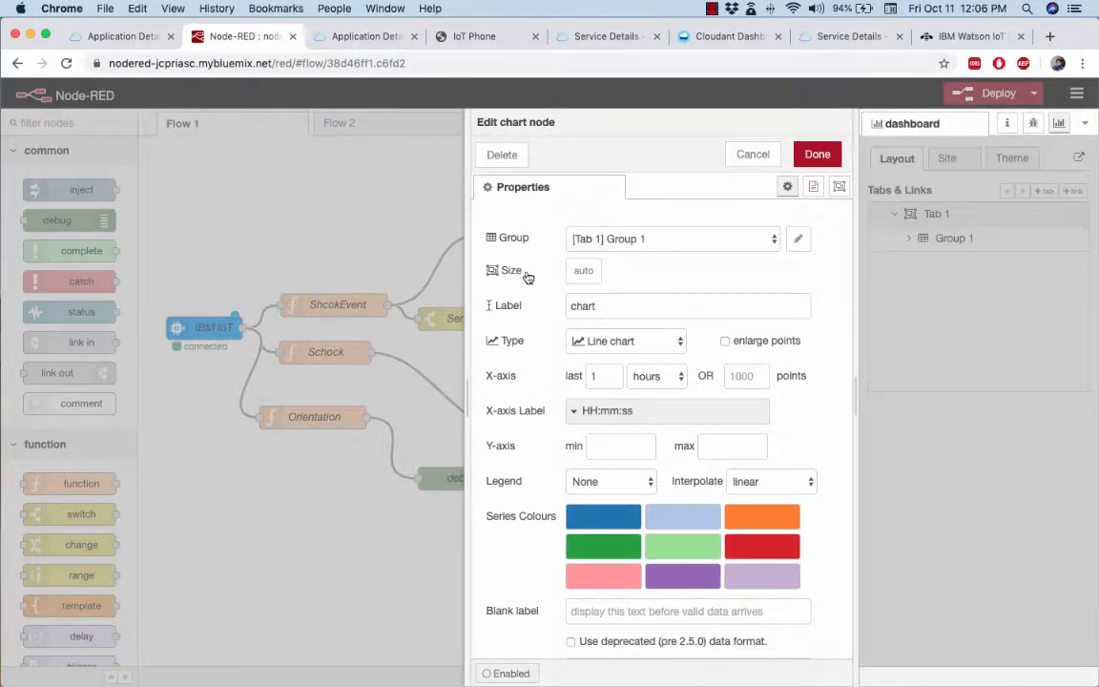
{"action": "left_click", "coordinate": [368, 204]}
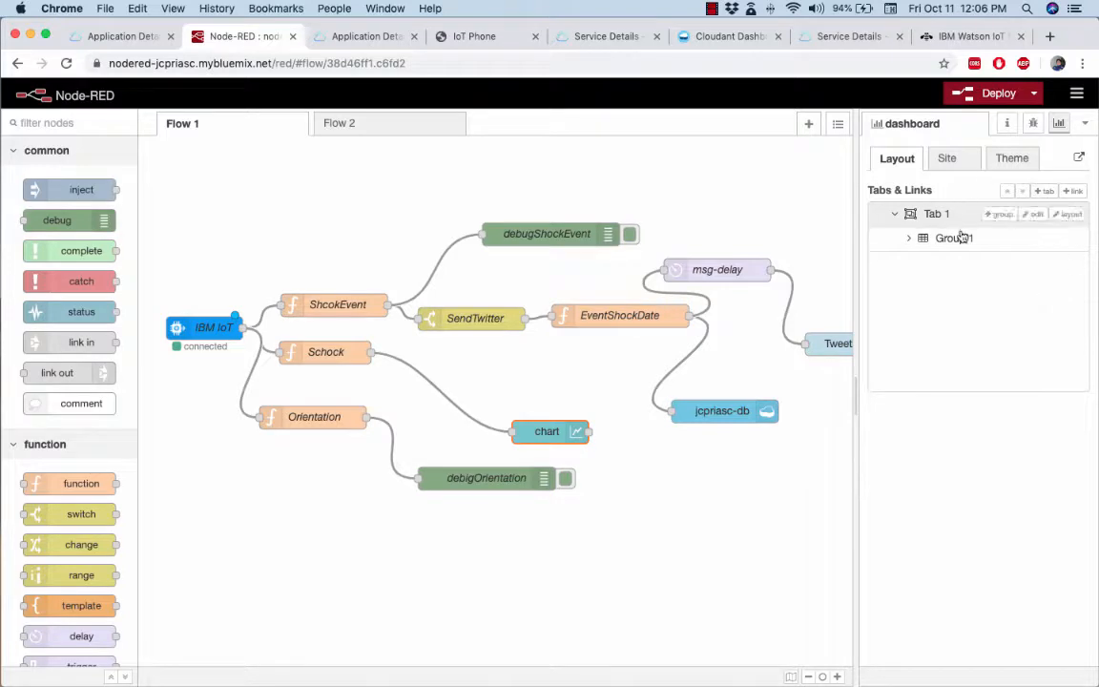
{"action": "mouse_move", "coordinate": [985, 224]}
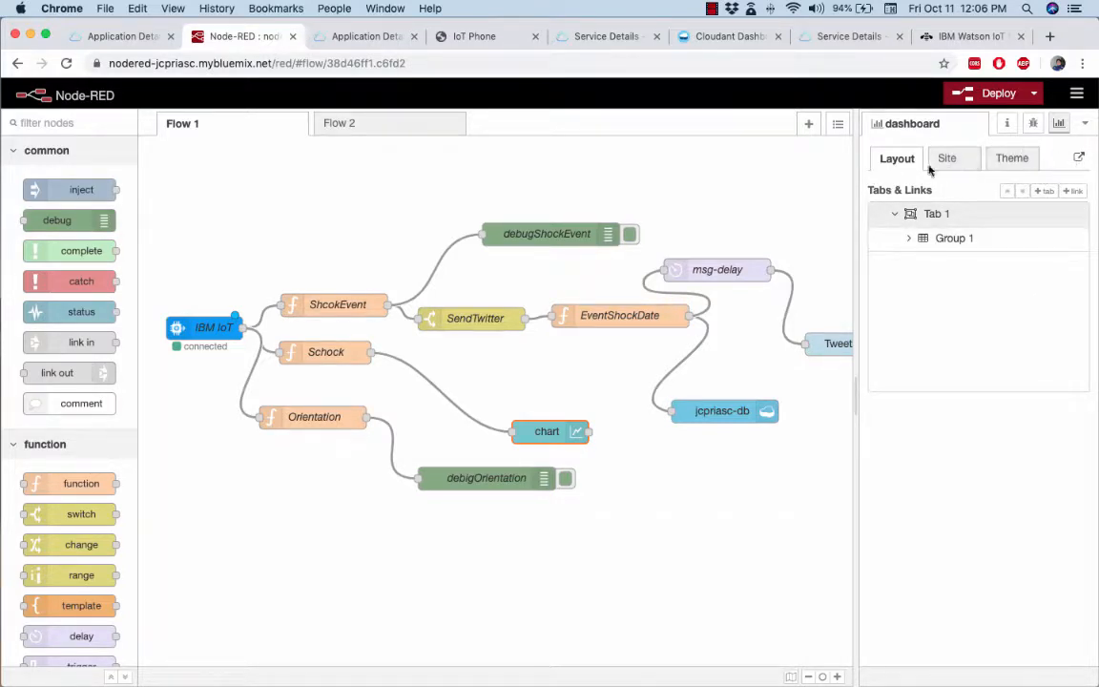
{"action": "left_click", "coordinate": [1079, 160]}
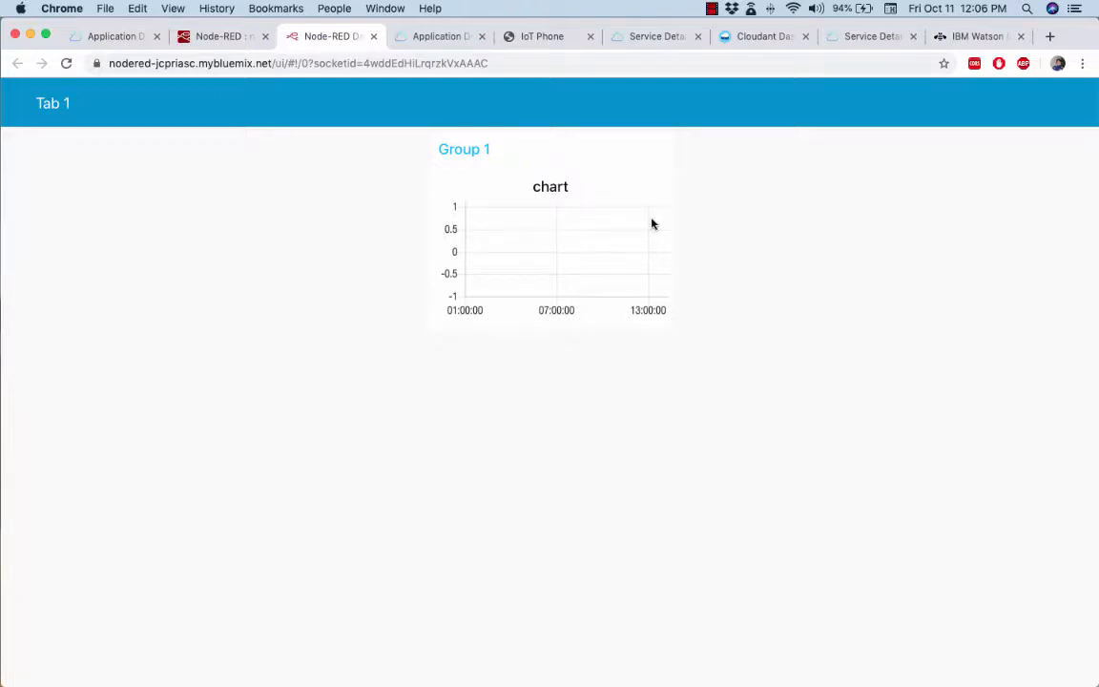
Return to the Node-RED flow and examine the Orientation function node's sensorData variable and its landscape and portrait payload lines.
{"action": "left_click", "coordinate": [213, 36]}
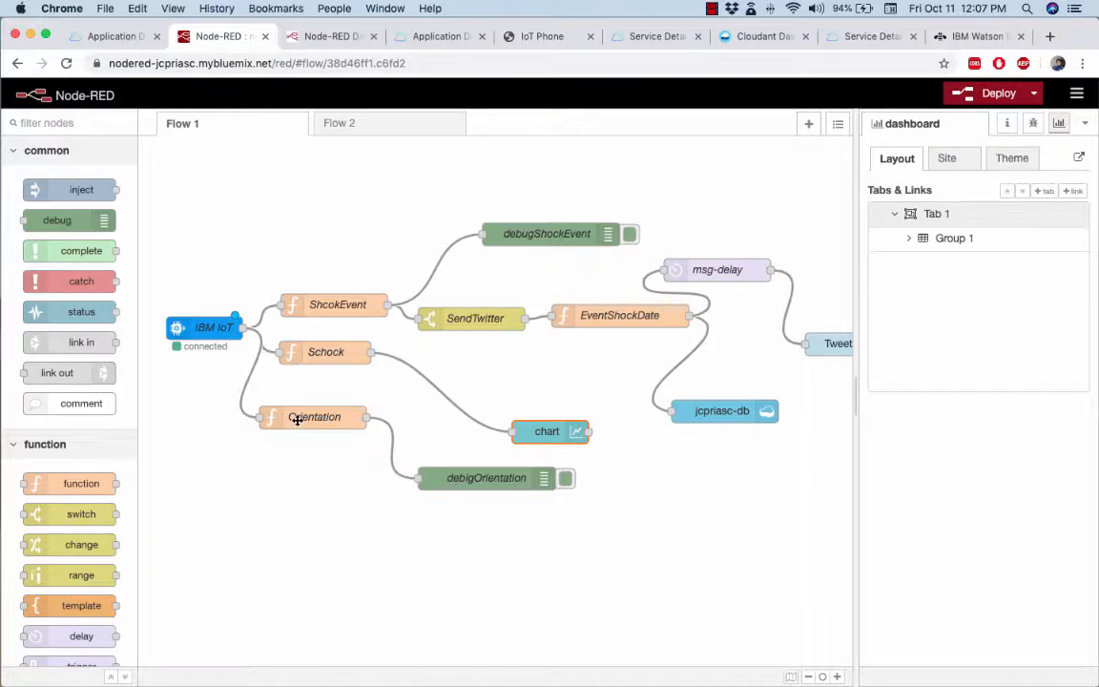
{"action": "left_click", "coordinate": [314, 420]}
{"action": "double_click", "coordinate": [314, 419]}
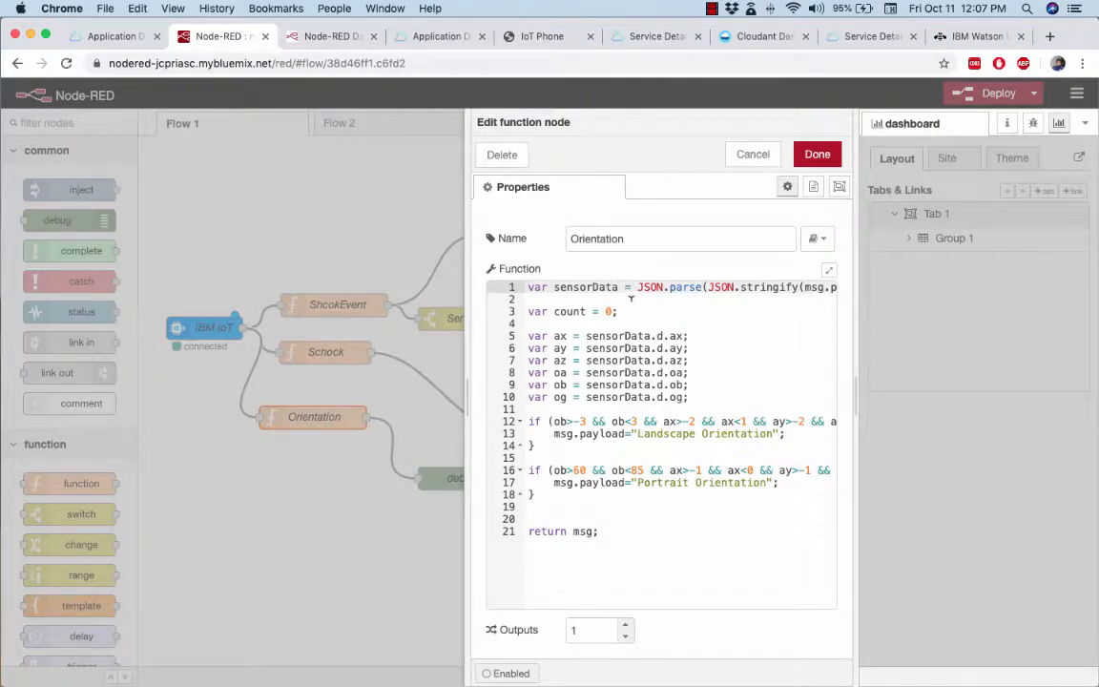
{"action": "double_click", "coordinate": [585, 288]}
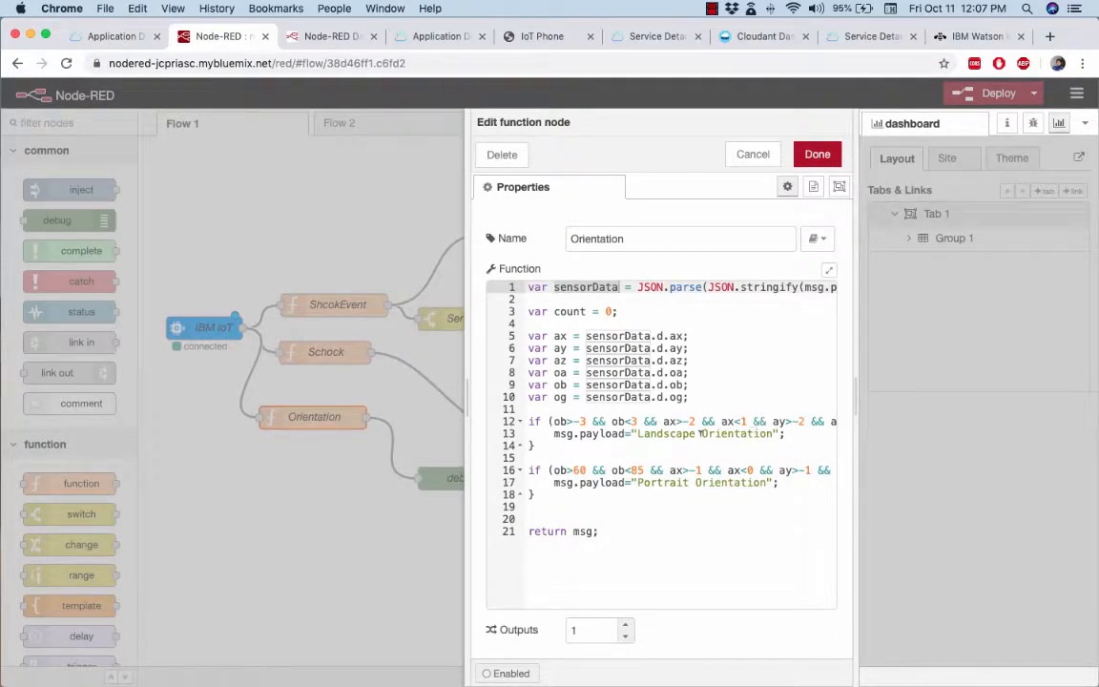
{"action": "left_click", "coordinate": [753, 433]}
{"action": "triple_click", "coordinate": [664, 483]}
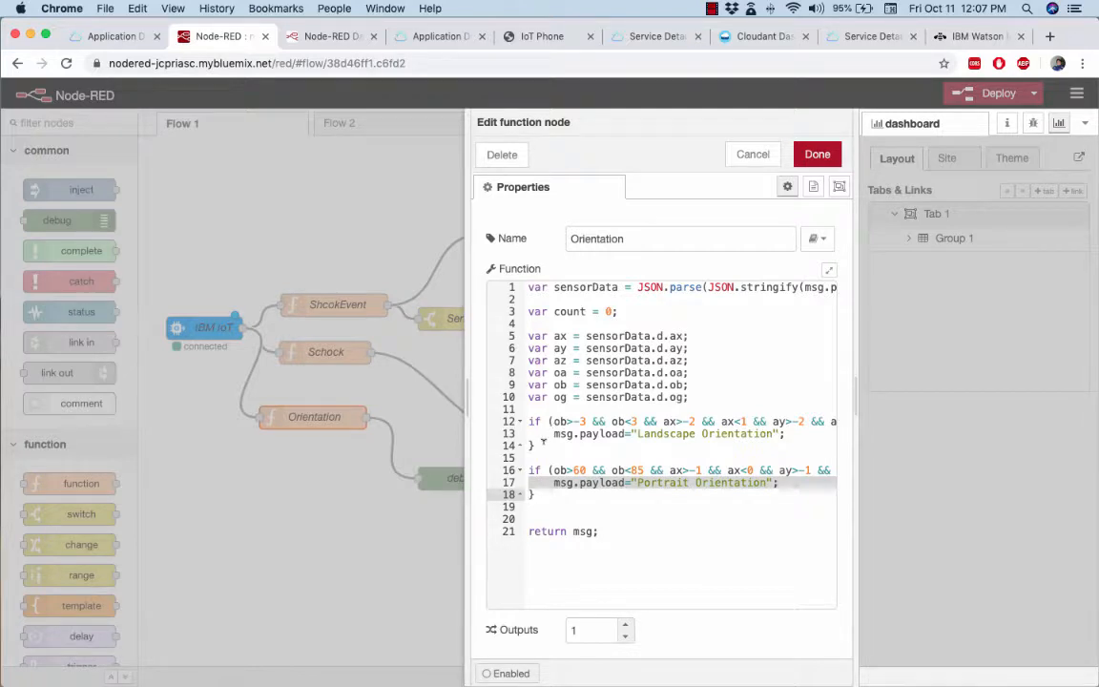
Examine the Orientation function's landscape if block, its ob limits, and the Landscape and Portrait payload texts.
{"action": "left_click_drag", "start_coordinate": [515, 433], "coordinate": [518, 421]}
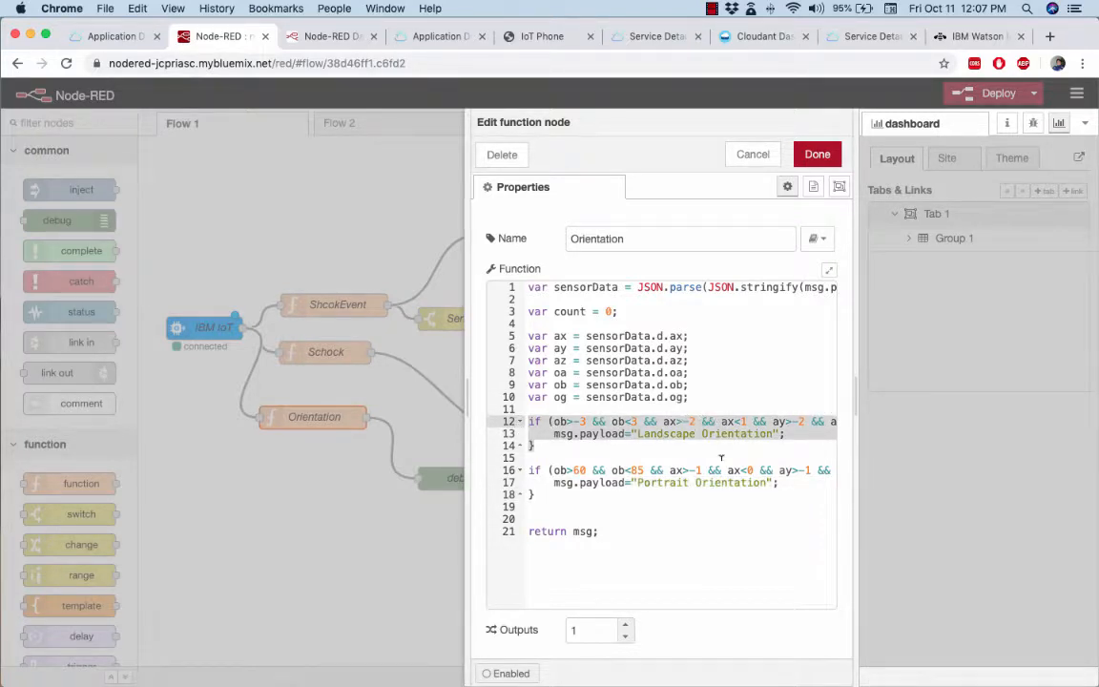
{"action": "left_click", "coordinate": [653, 458]}
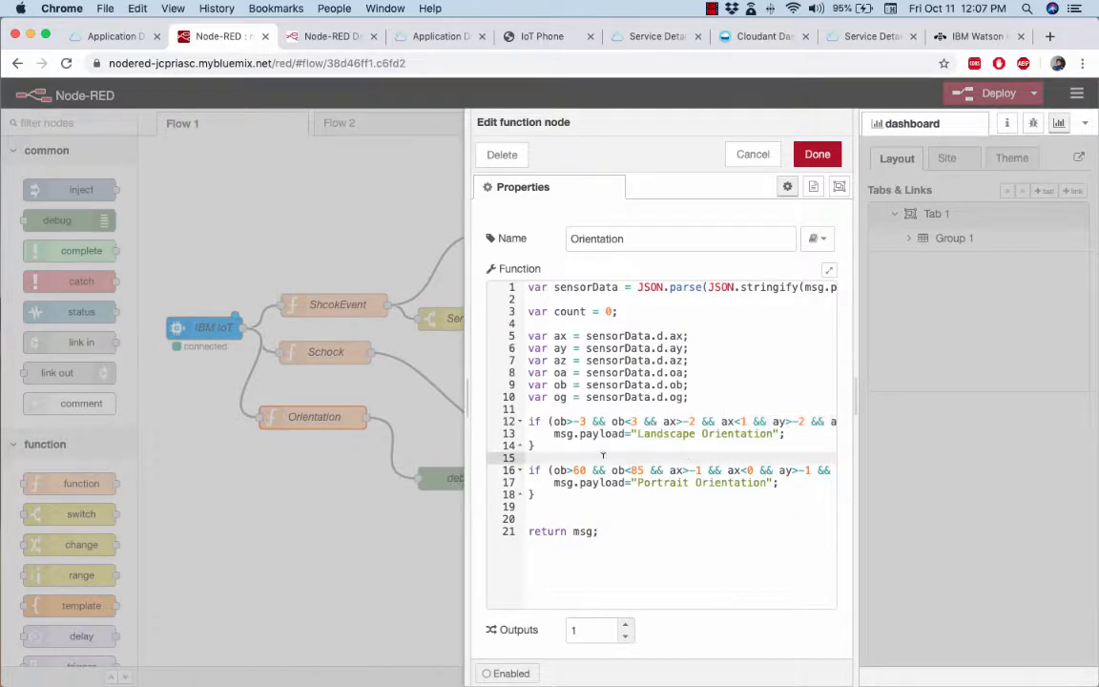
{"action": "double_click", "coordinate": [562, 421]}
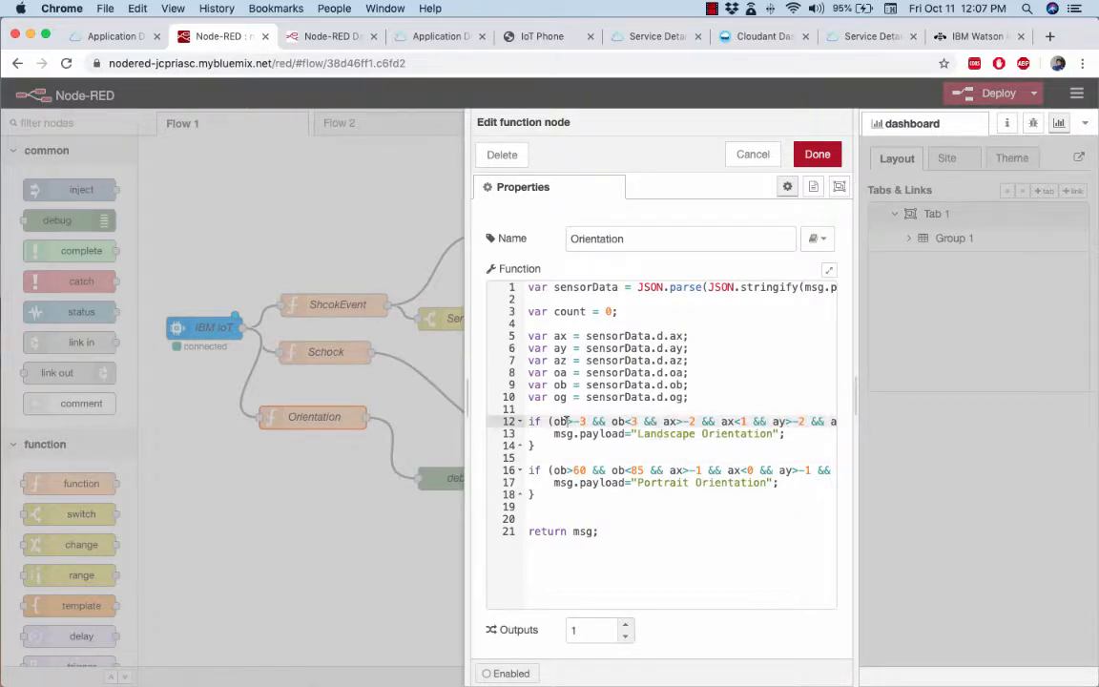
{"action": "double_click", "coordinate": [618, 421]}
{"action": "left_click_drag", "start_coordinate": [637, 434], "coordinate": [696, 434]}
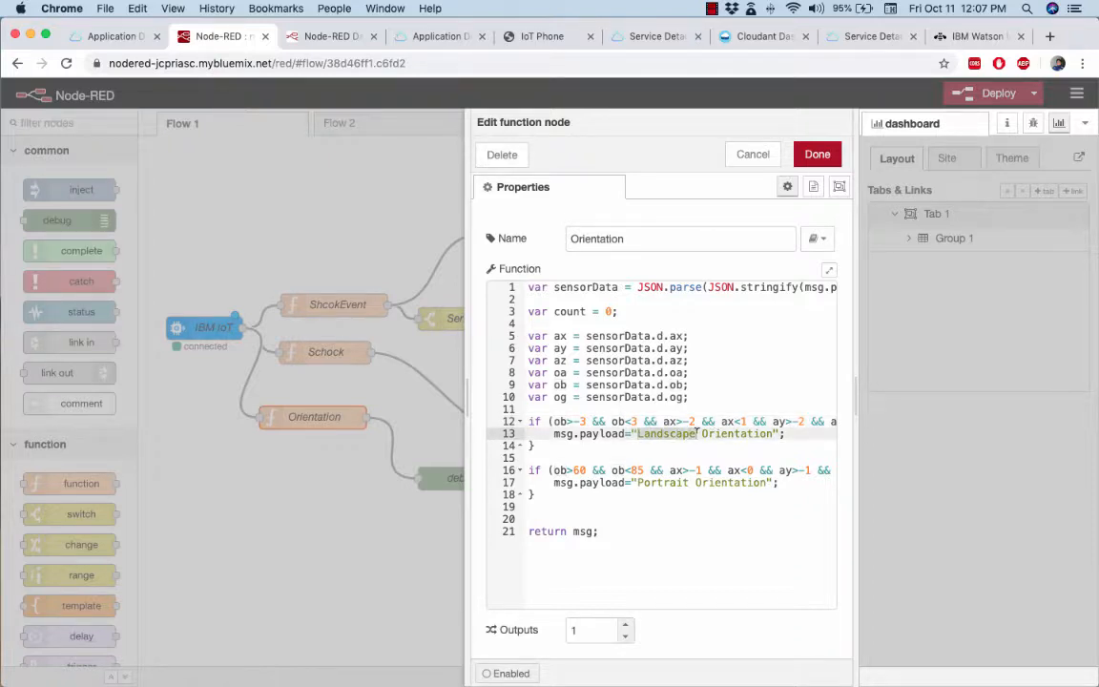
{"action": "double_click", "coordinate": [650, 483]}
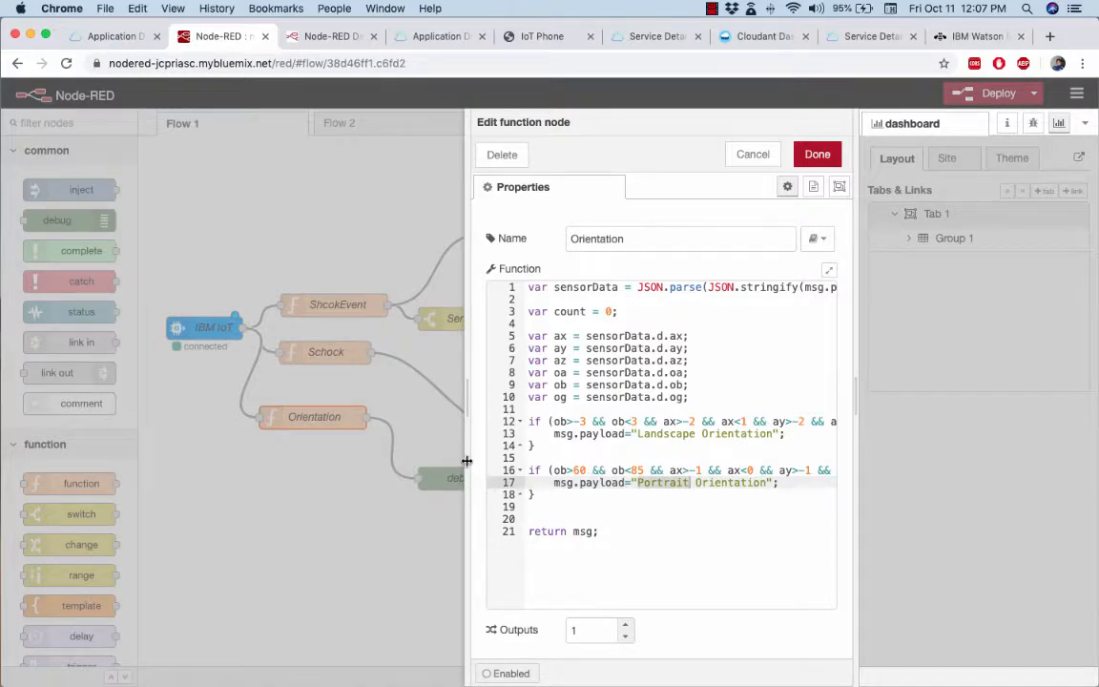
Widen the function editor and examine the full landscape condition, including its ob, ax, ay and az limits.
{"action": "left_click_drag", "start_coordinate": [467, 461], "coordinate": [164, 434]}
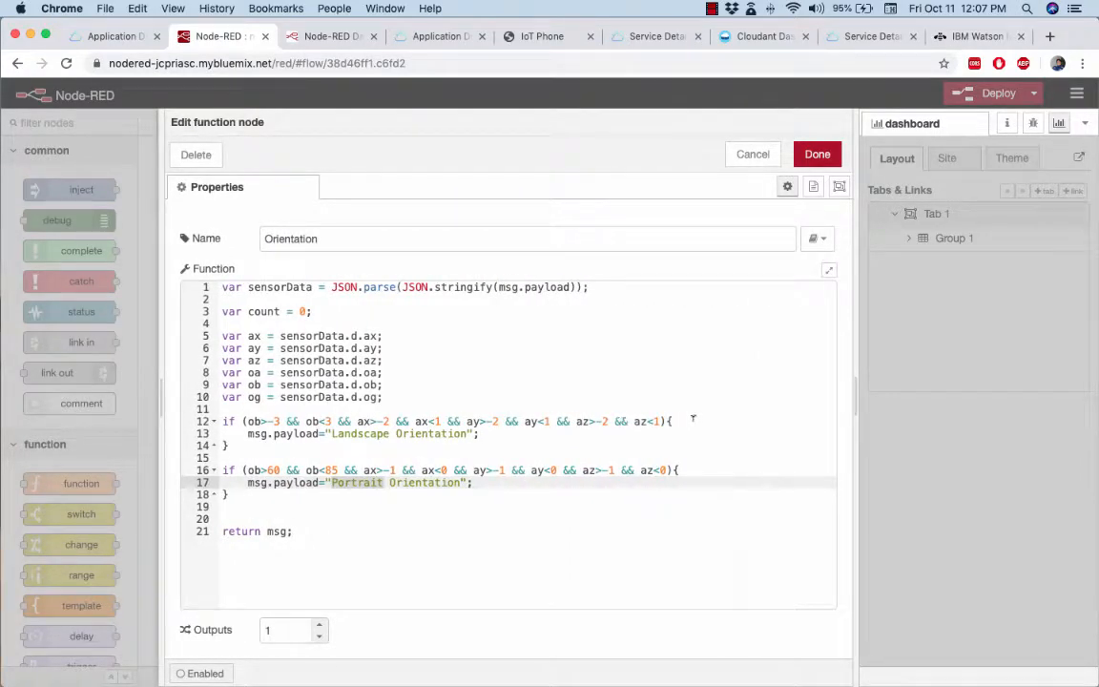
{"action": "left_click_drag", "start_coordinate": [691, 417], "coordinate": [207, 422]}
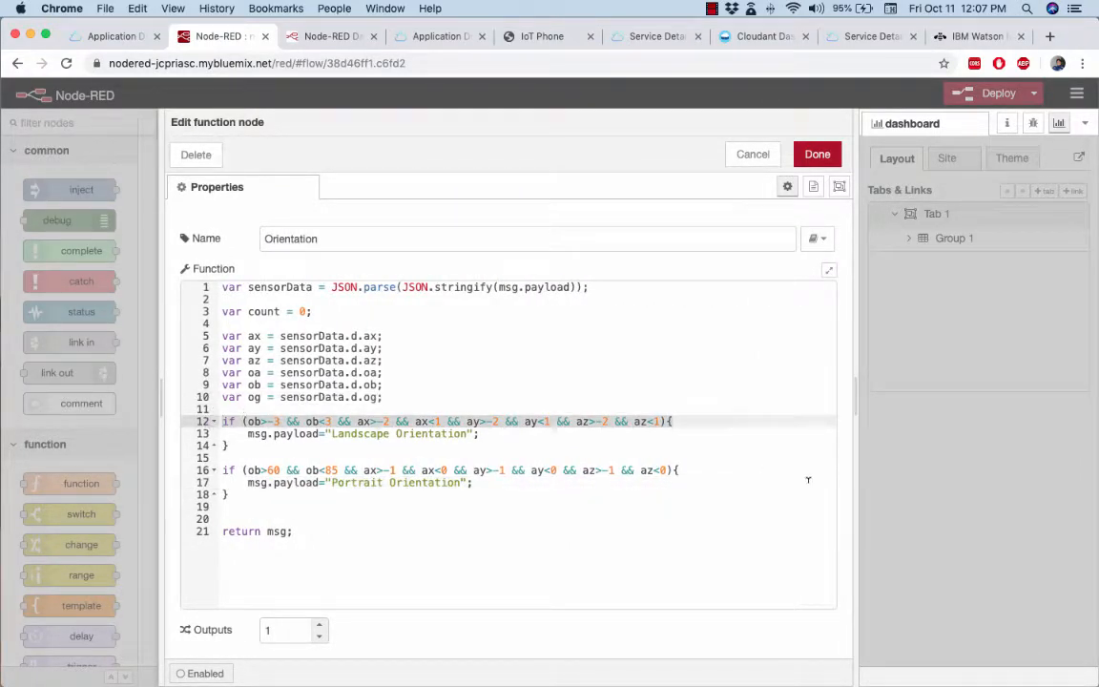
{"action": "left_click", "coordinate": [687, 470]}
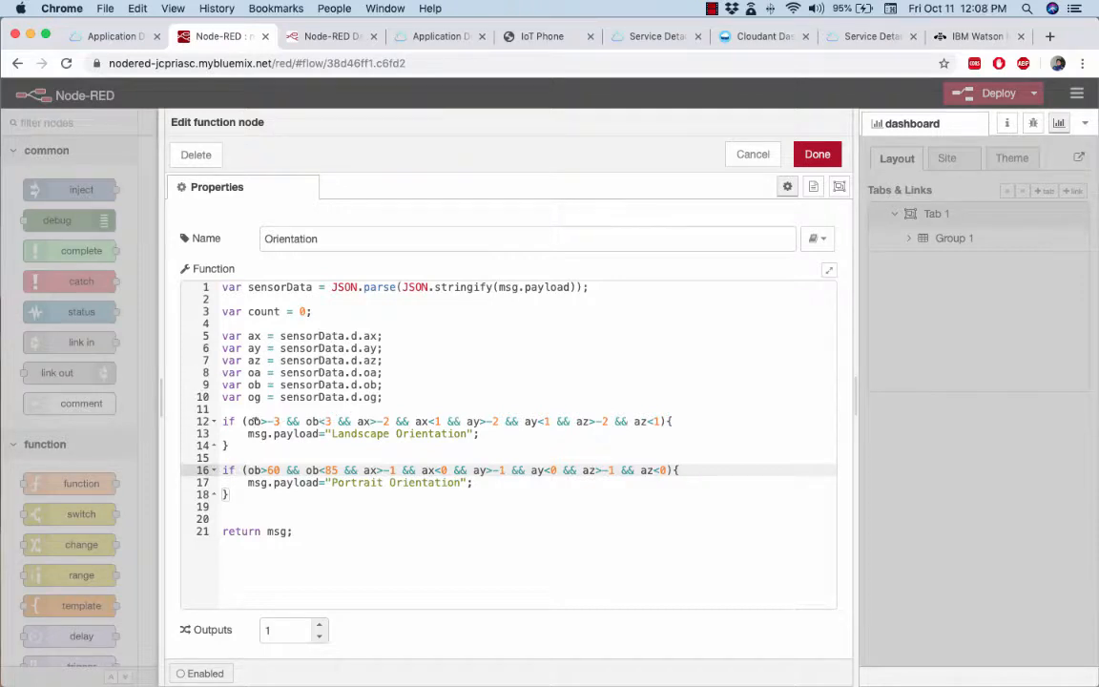
{"action": "left_click", "coordinate": [255, 421]}
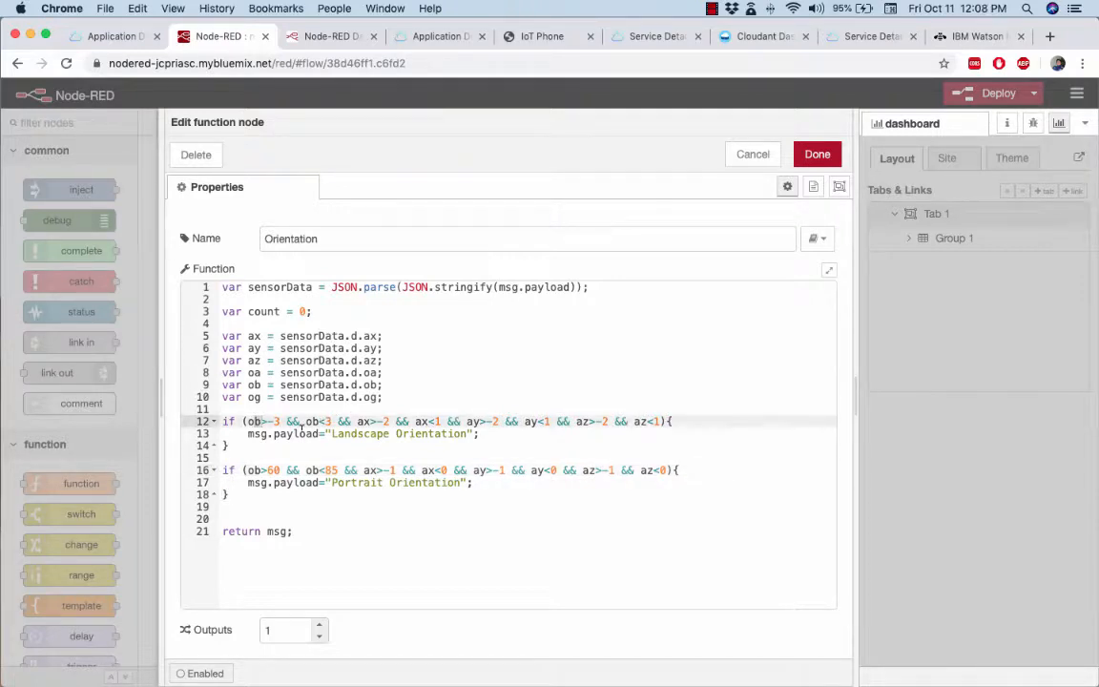
{"action": "left_click_drag", "start_coordinate": [272, 421], "coordinate": [331, 421]}
{"action": "left_click", "coordinate": [372, 420]}
{"action": "left_click_drag", "start_coordinate": [445, 421], "coordinate": [355, 420]}
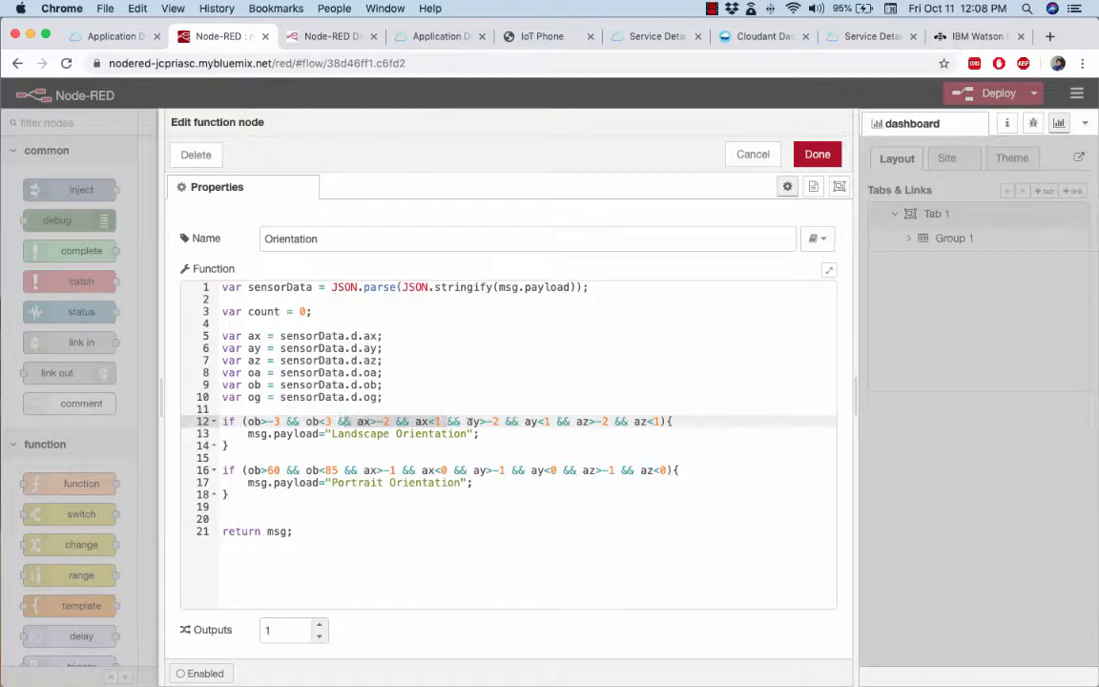
{"action": "left_click_drag", "start_coordinate": [474, 421], "coordinate": [676, 420]}
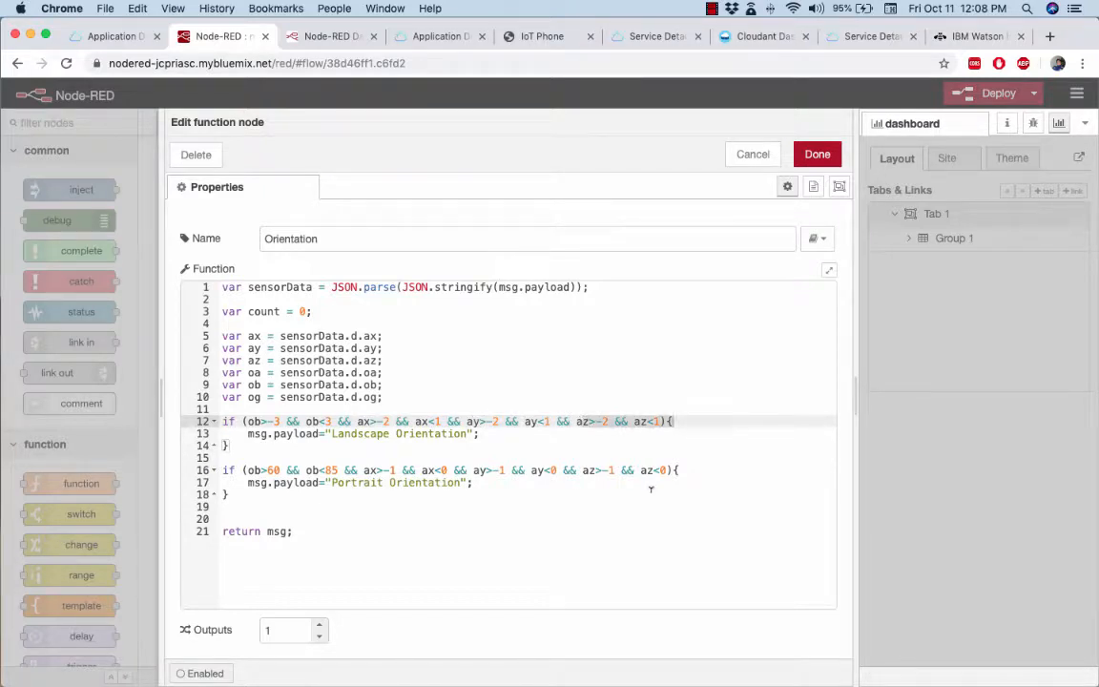
Examine the portrait condition's ob range and remaining limits in the Orientation function, and leave the node unchanged.
{"action": "left_click_drag", "start_coordinate": [225, 495], "coordinate": [217, 473]}
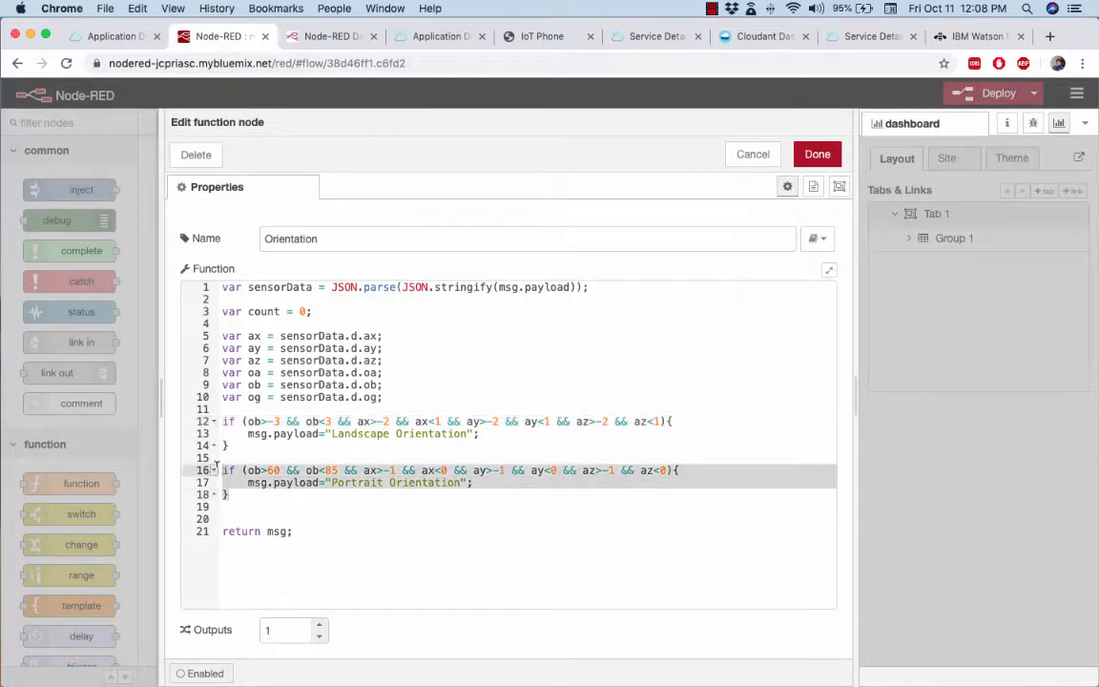
{"action": "left_click", "coordinate": [575, 493]}
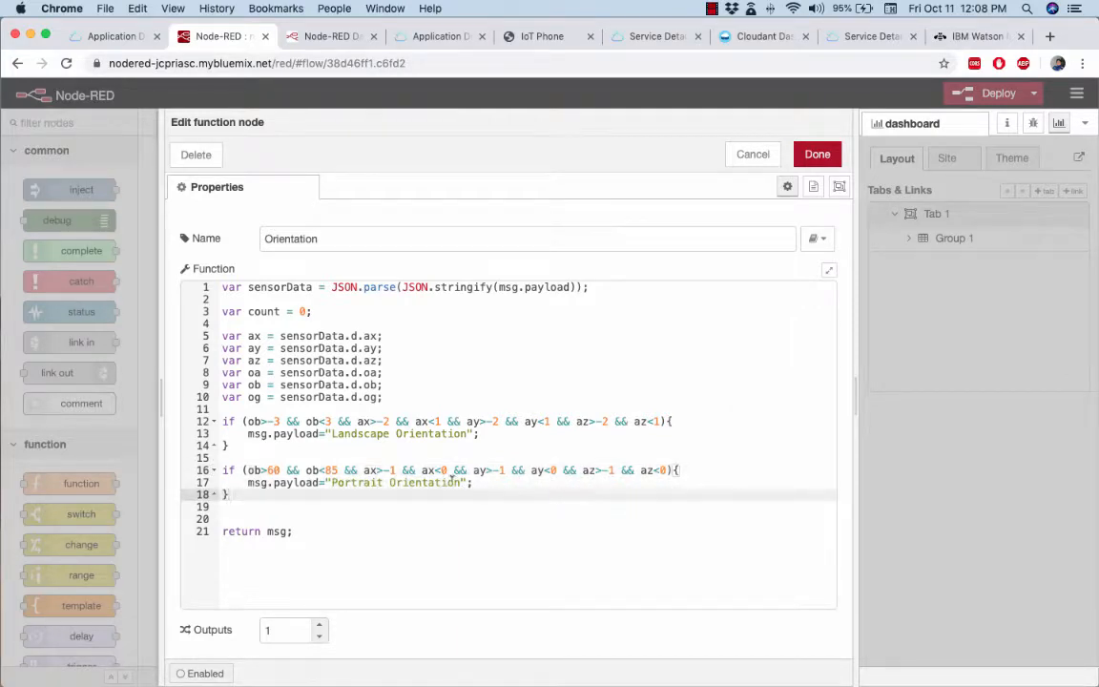
{"action": "left_click_drag", "start_coordinate": [337, 470], "coordinate": [268, 468]}
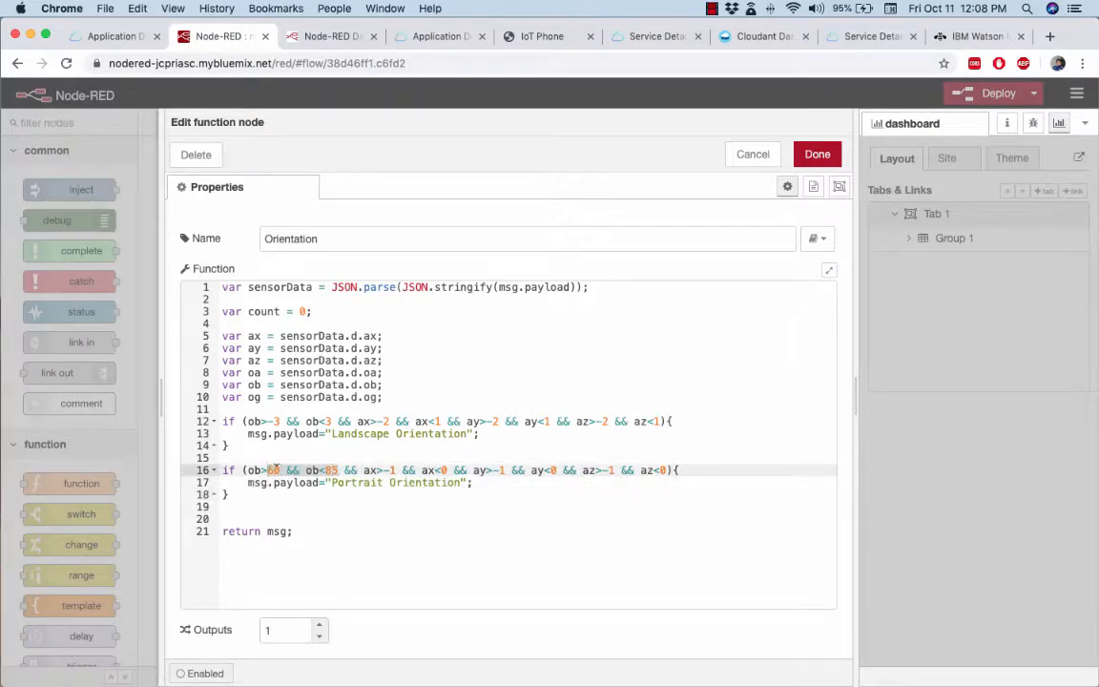
{"action": "left_click", "coordinate": [493, 470]}
{"action": "key", "text": "Down"}
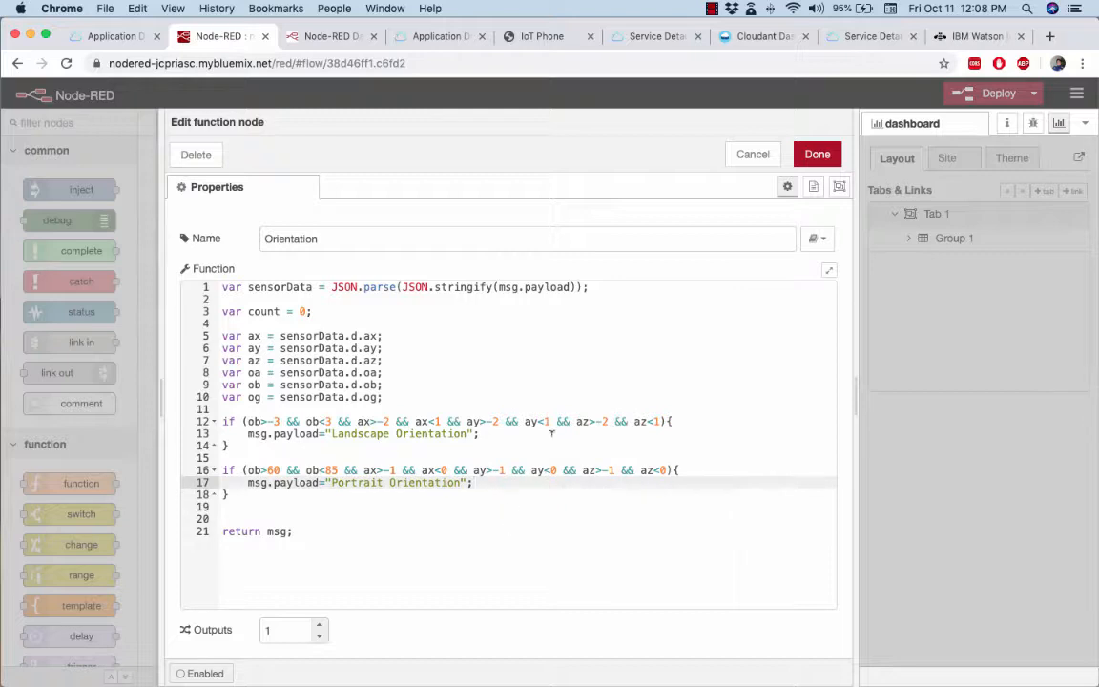
{"action": "key", "text": "Escape"}
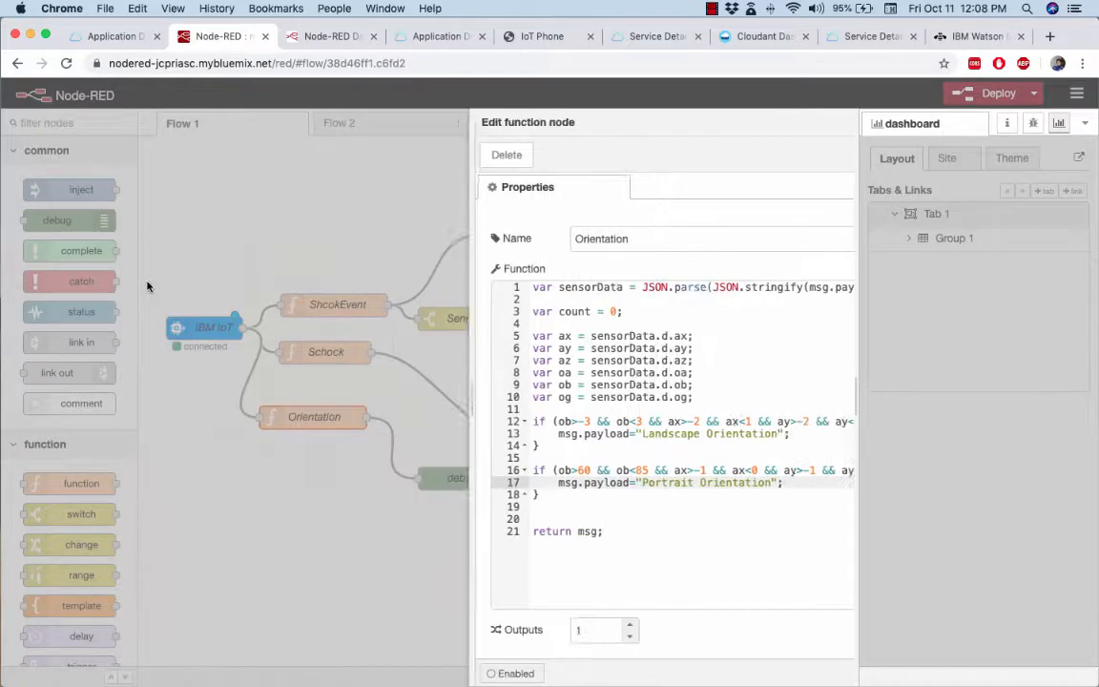
Reopen the Orientation function node to compare its two orientation payload messages, and close the editor.
{"action": "double_click", "coordinate": [317, 417]}
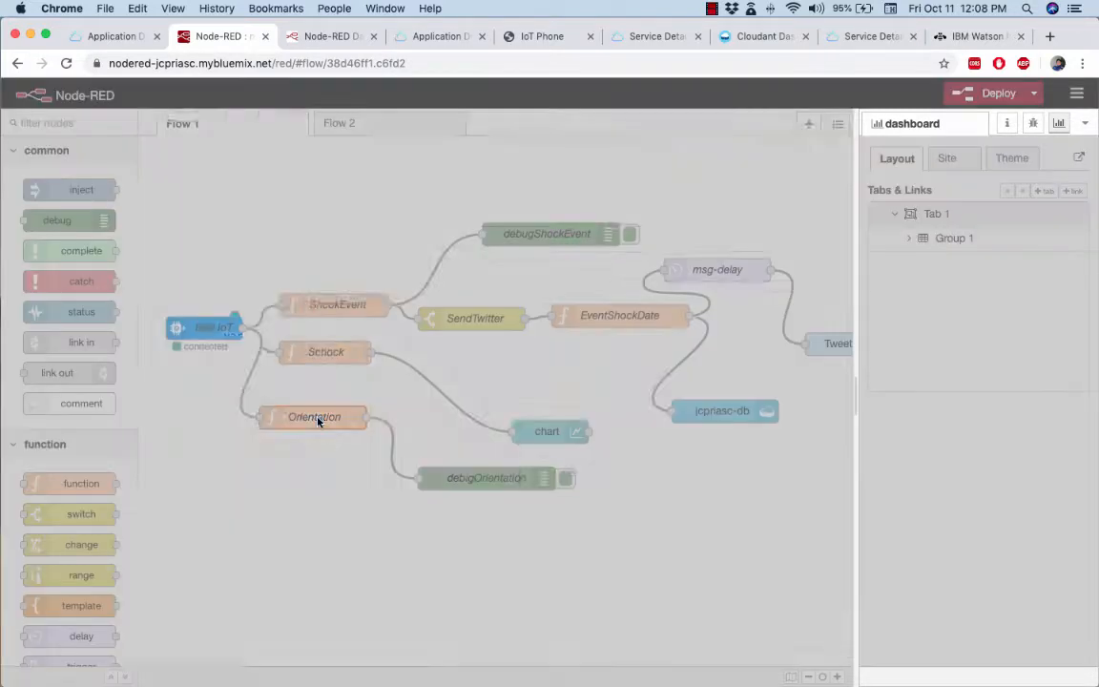
{"action": "double_click", "coordinate": [402, 434]}
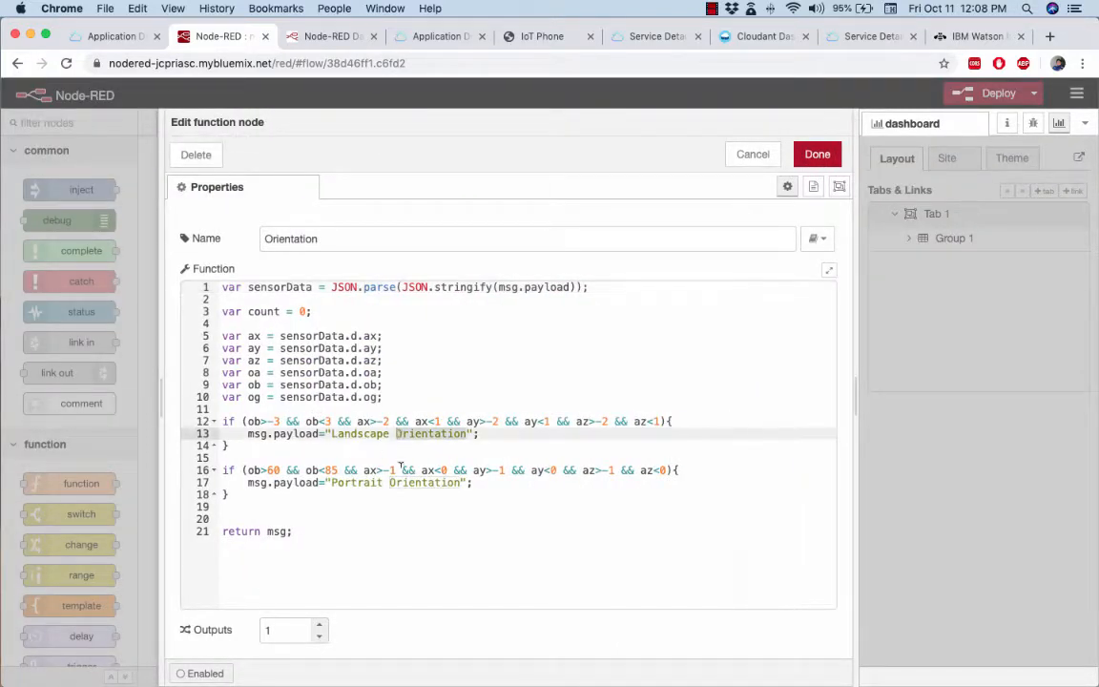
{"action": "double_click", "coordinate": [421, 480]}
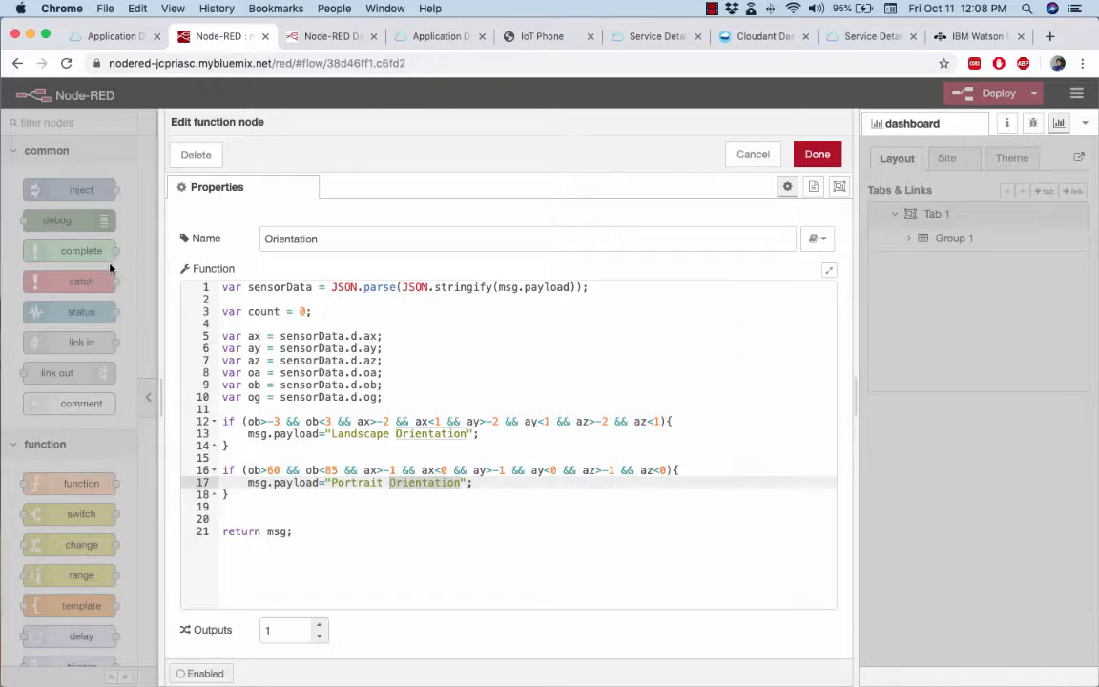
{"action": "left_click", "coordinate": [149, 278]}
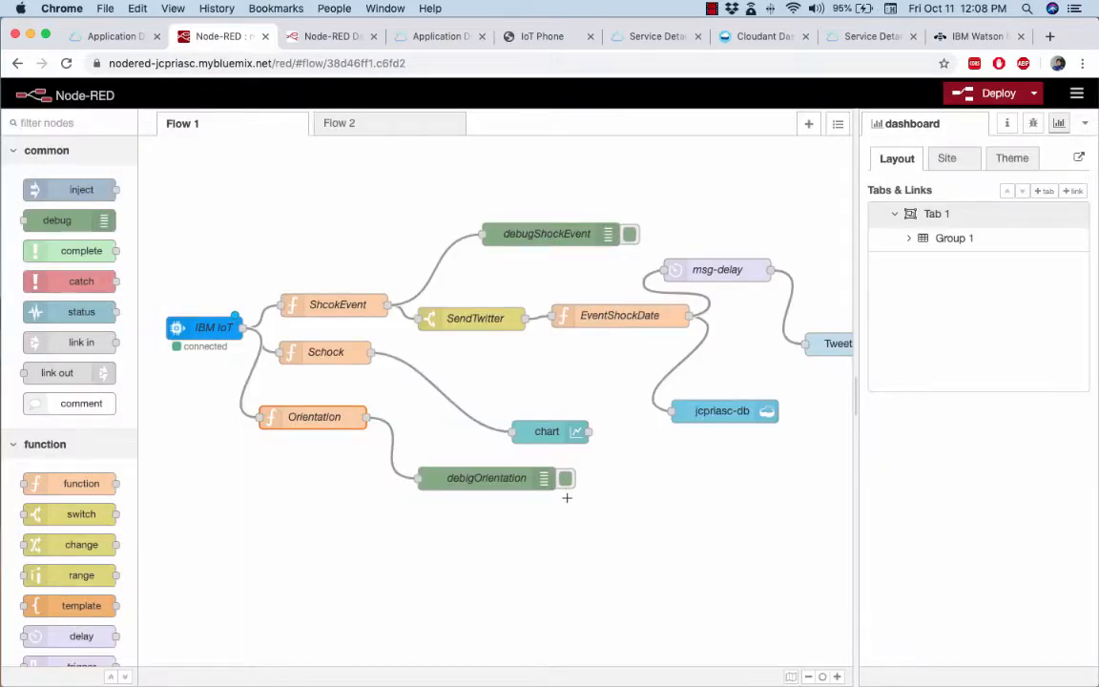
Check the debigOrientation debug node's output settings and read the live earthquake and orientation messages in the debug log.
{"action": "double_click", "coordinate": [502, 480]}
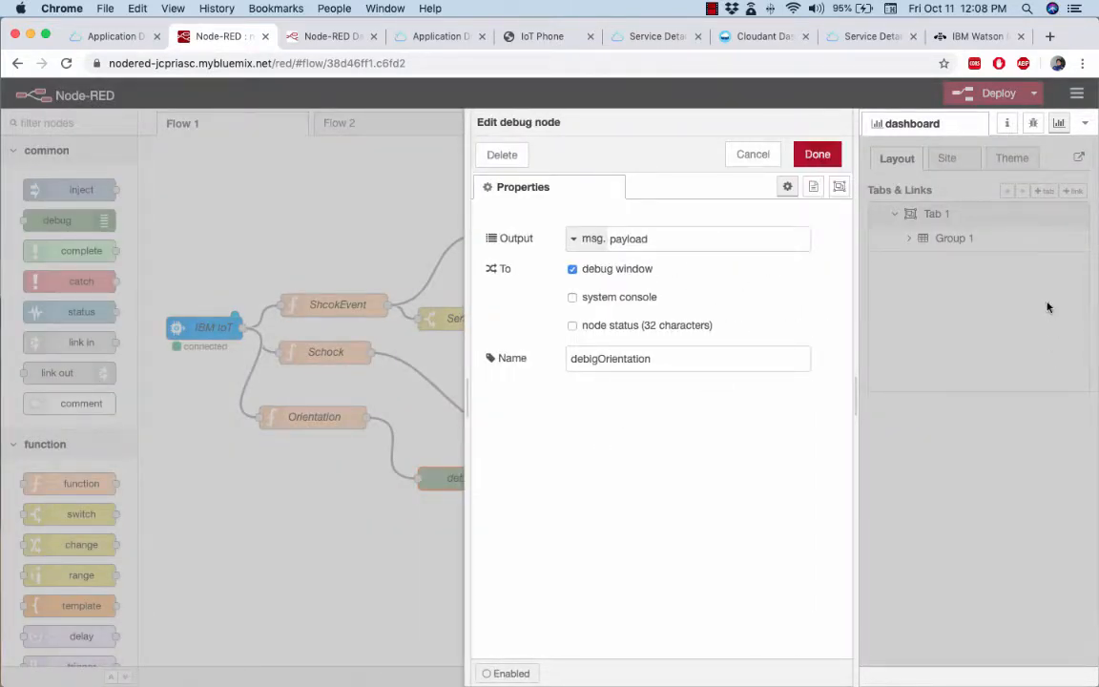
{"action": "left_click", "coordinate": [355, 521]}
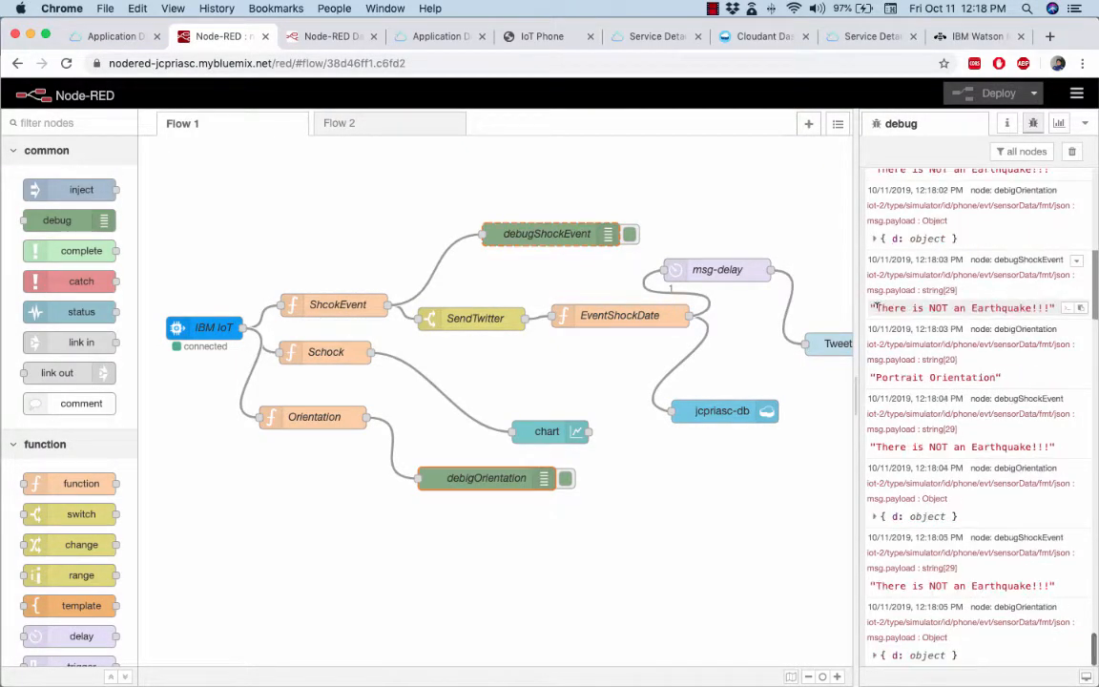
{"action": "left_click_drag", "start_coordinate": [876, 307], "coordinate": [1043, 309]}
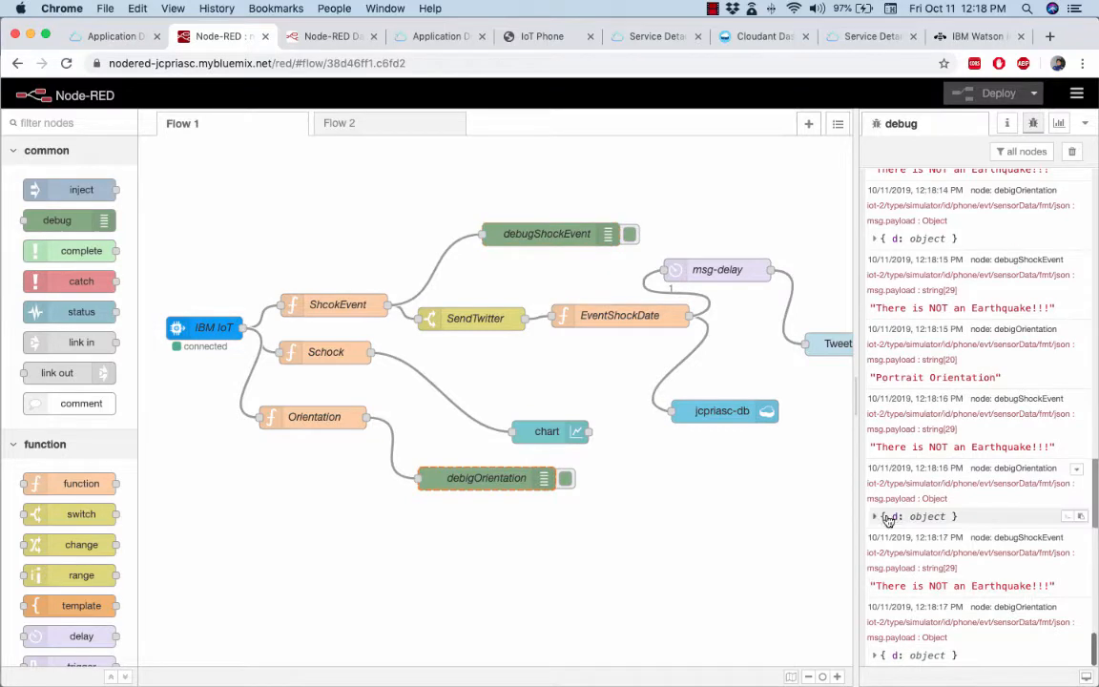
{"action": "left_click", "coordinate": [918, 238]}
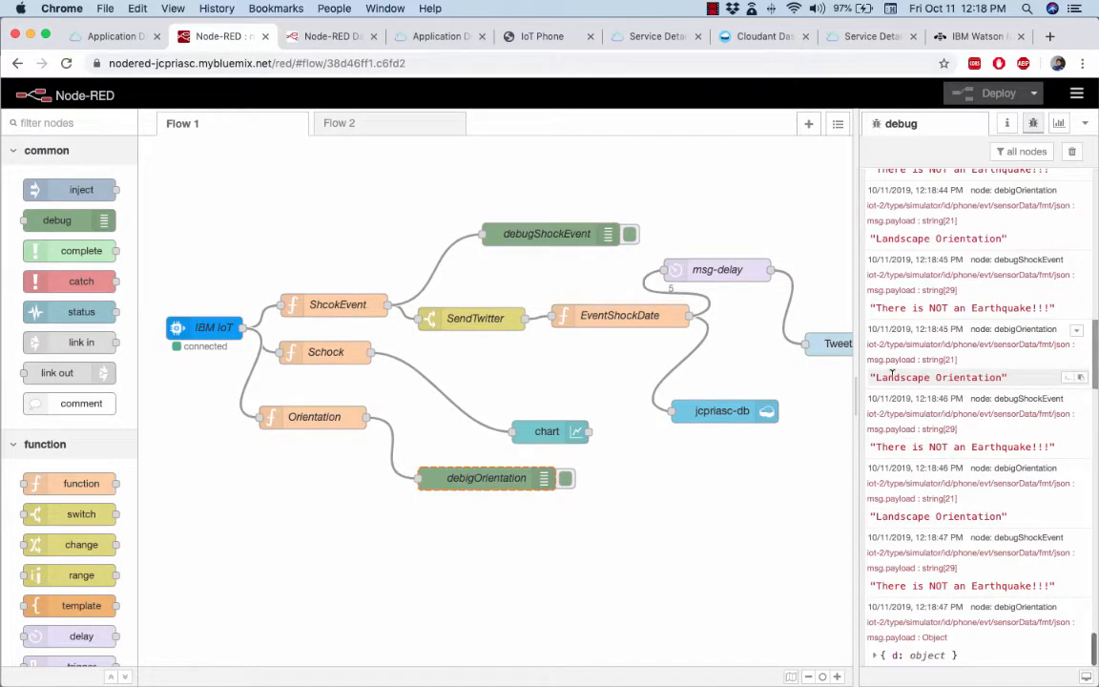
{"action": "left_click_drag", "start_coordinate": [879, 374], "coordinate": [958, 379]}
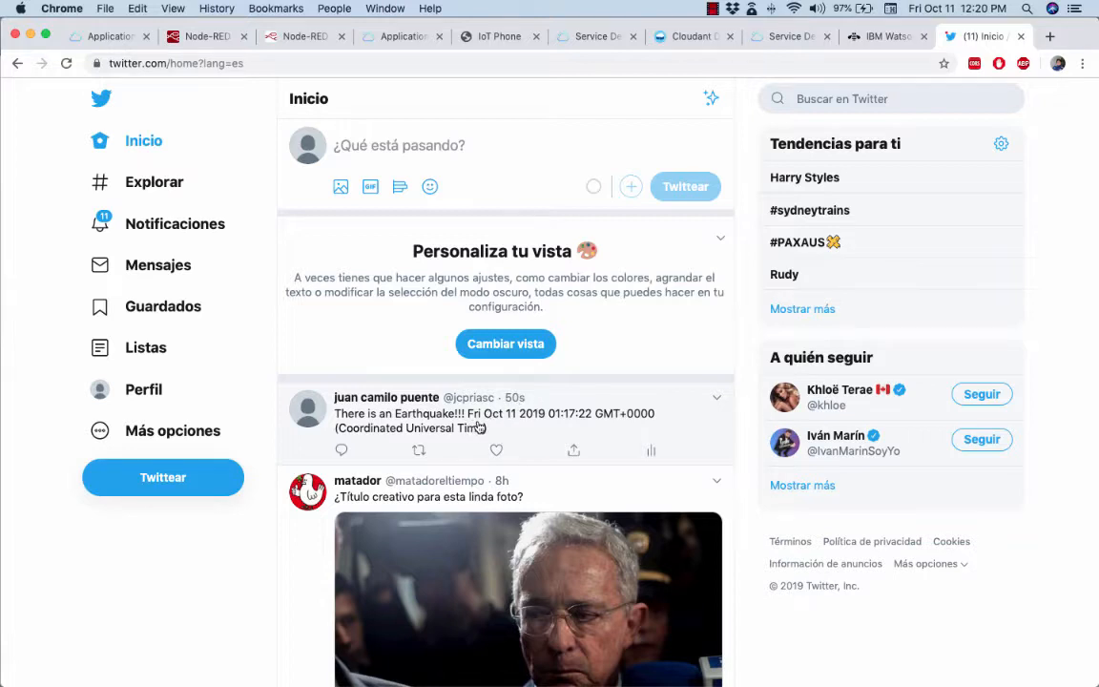
Switch to the Cloudant dashboard and open the jcpriasc-db database to view its stored documents.
{"action": "left_click", "coordinate": [678, 41]}
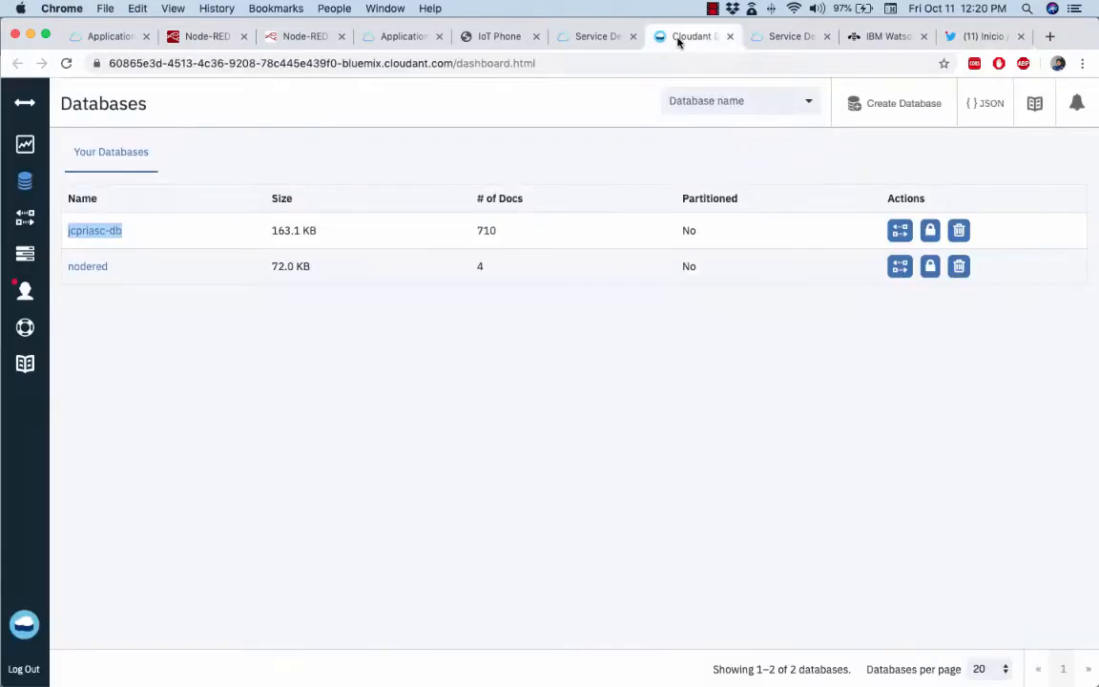
{"action": "left_click", "coordinate": [99, 231]}
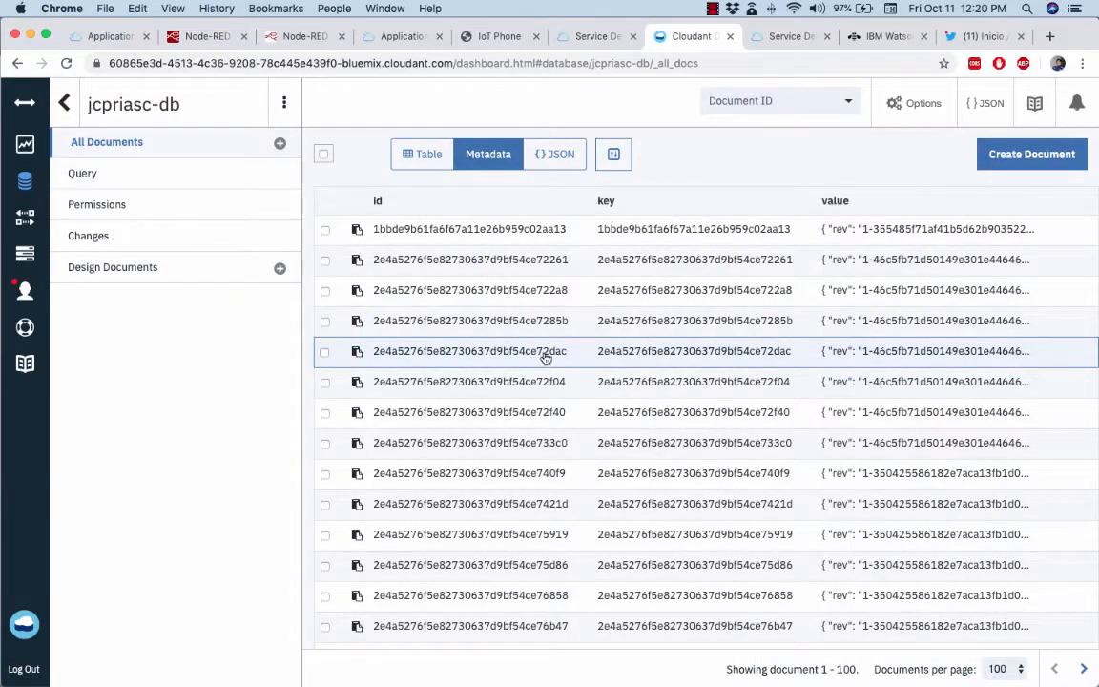
Open the last document on the first page of the jcpriasc-db list to read its stored payload.
{"action": "scroll", "coordinate": [482, 363], "scroll_direction": "down", "scroll_amount": 15}
{"action": "scroll", "coordinate": [551, 392], "scroll_direction": "down", "scroll_amount": 5}
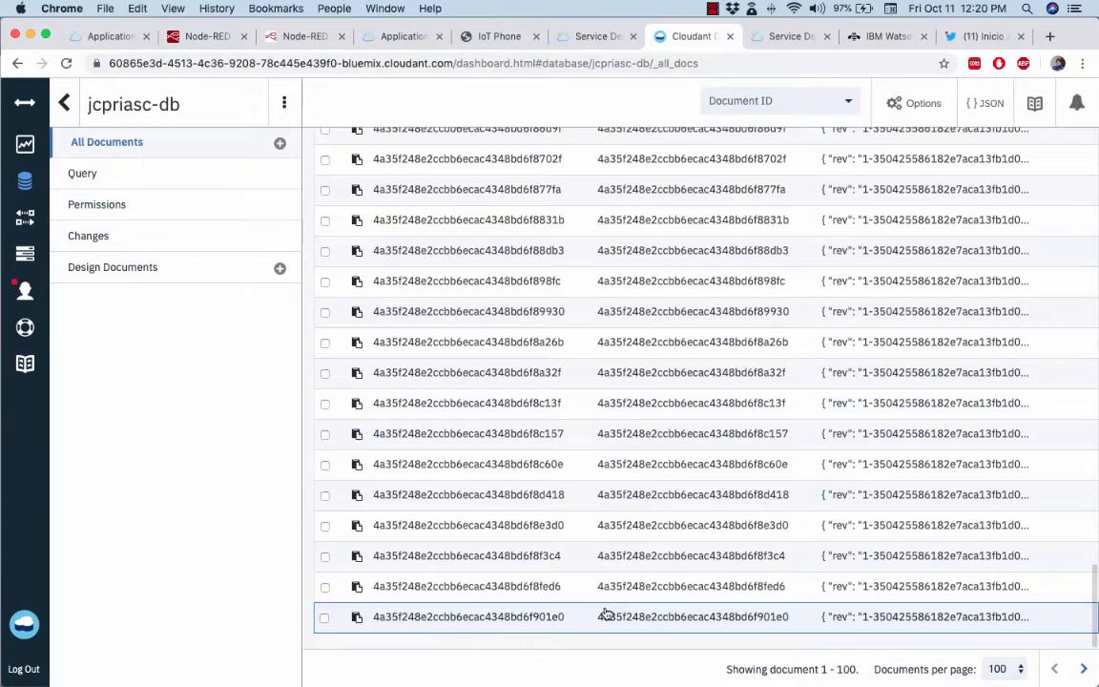
{"action": "left_click", "coordinate": [511, 617]}
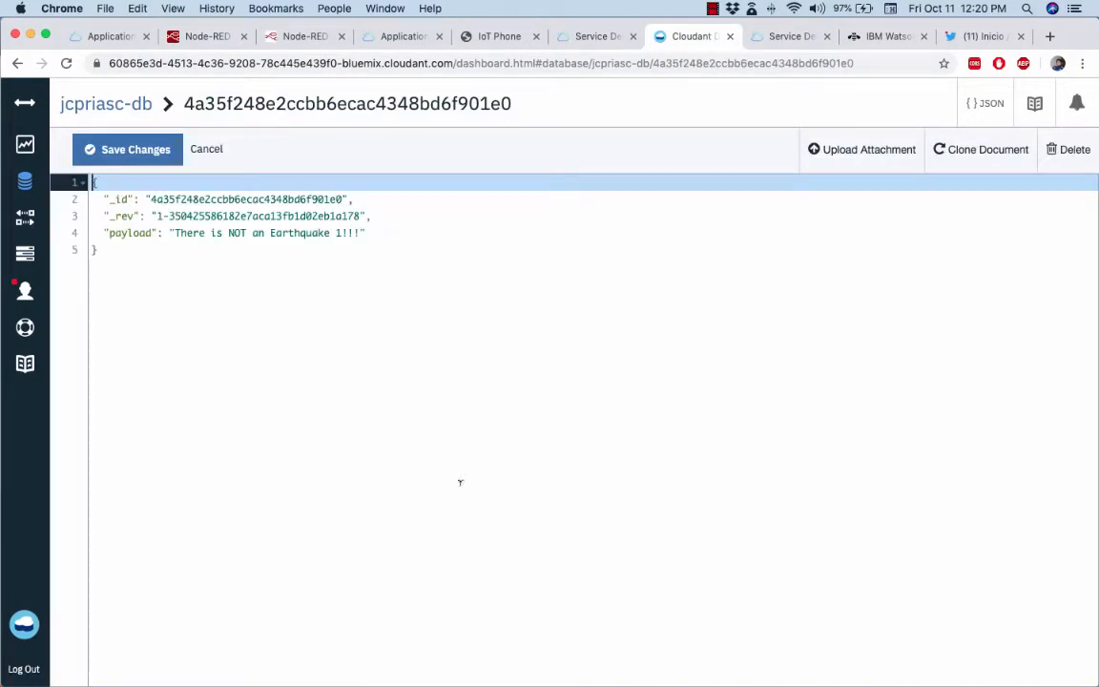
Reopen jcpriasc-db with its documents shown as a table, and compare the earthquake payloads with the alerts in the Twitter feed.
{"action": "left_click", "coordinate": [22, 182]}
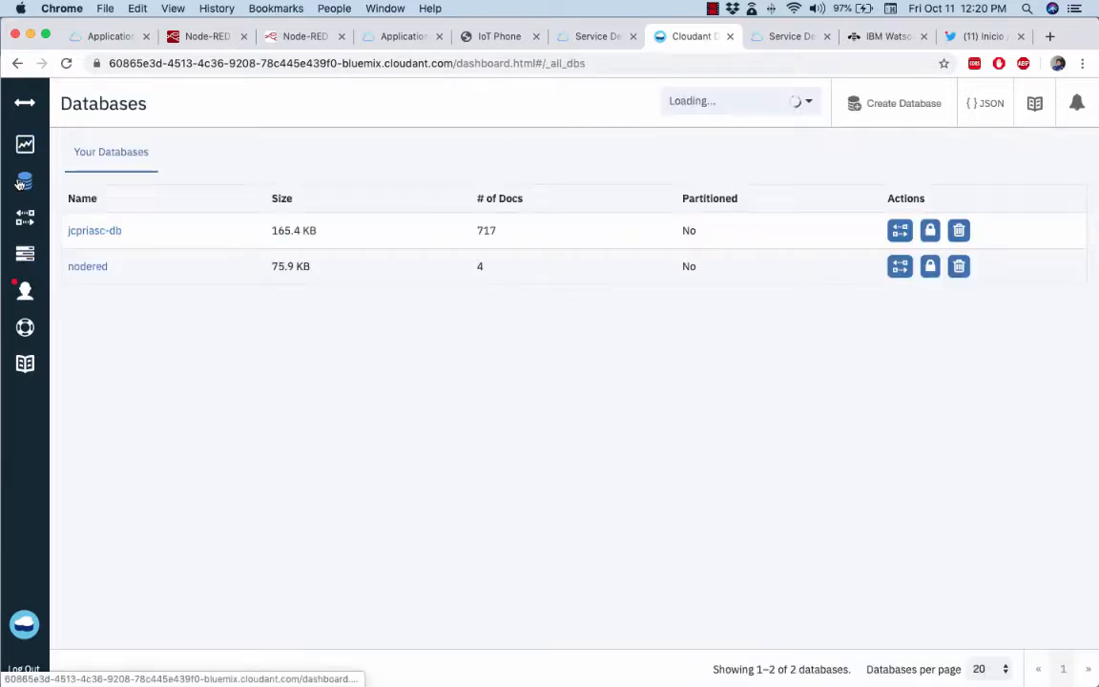
{"action": "left_click", "coordinate": [90, 229]}
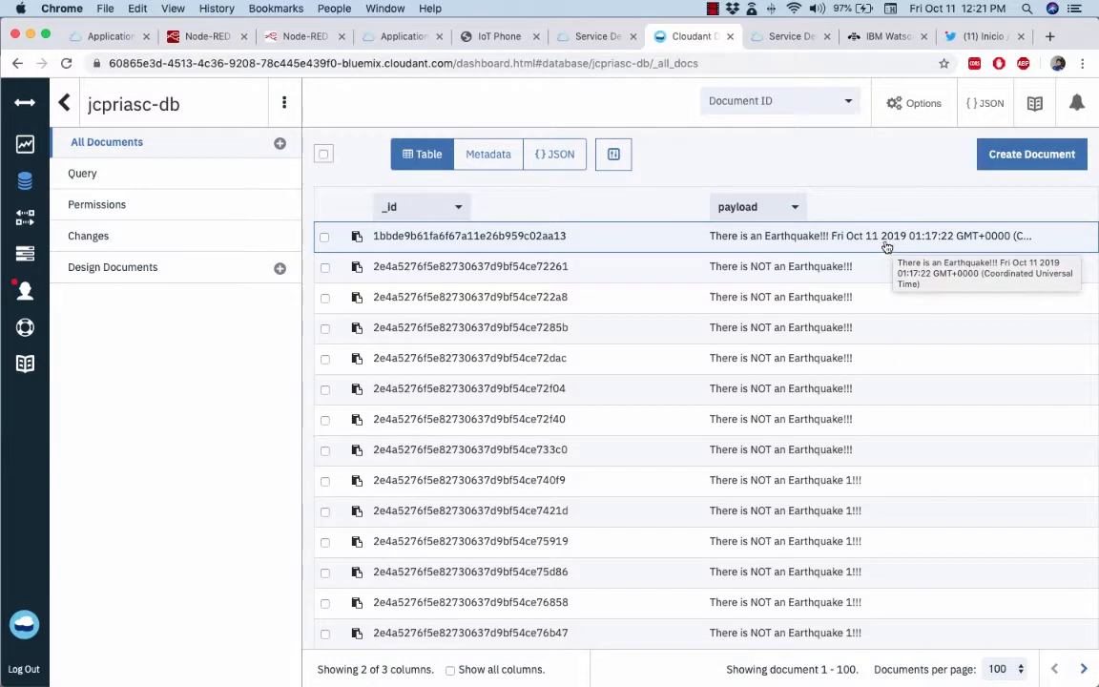
{"action": "left_click", "coordinate": [974, 36]}
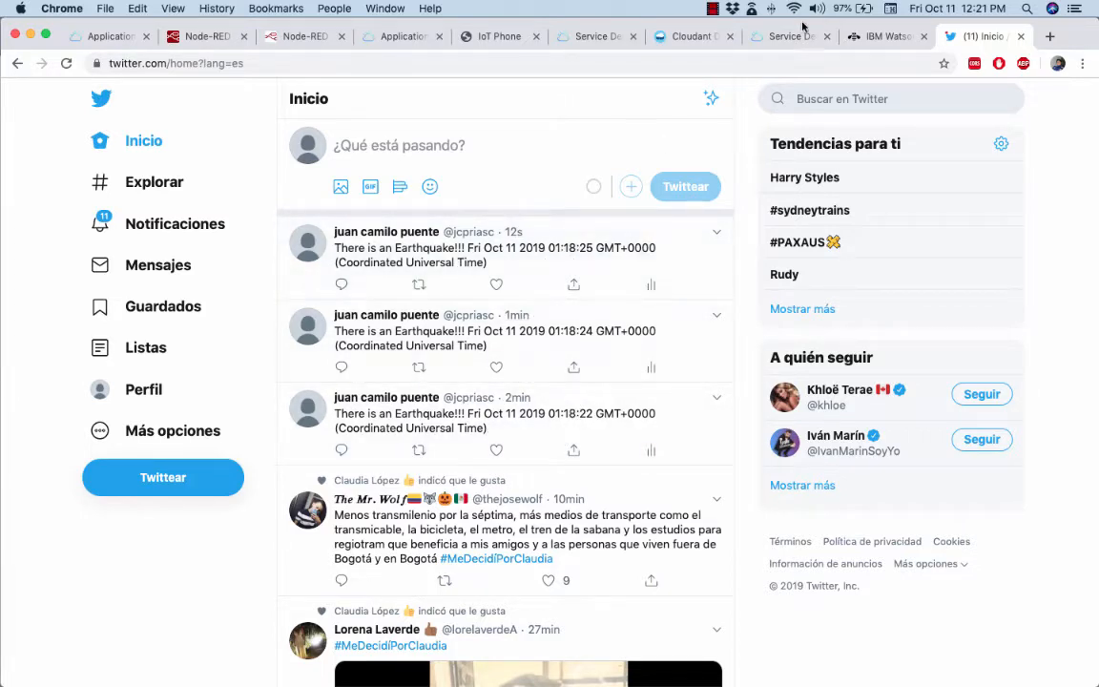
{"action": "left_click", "coordinate": [685, 36]}
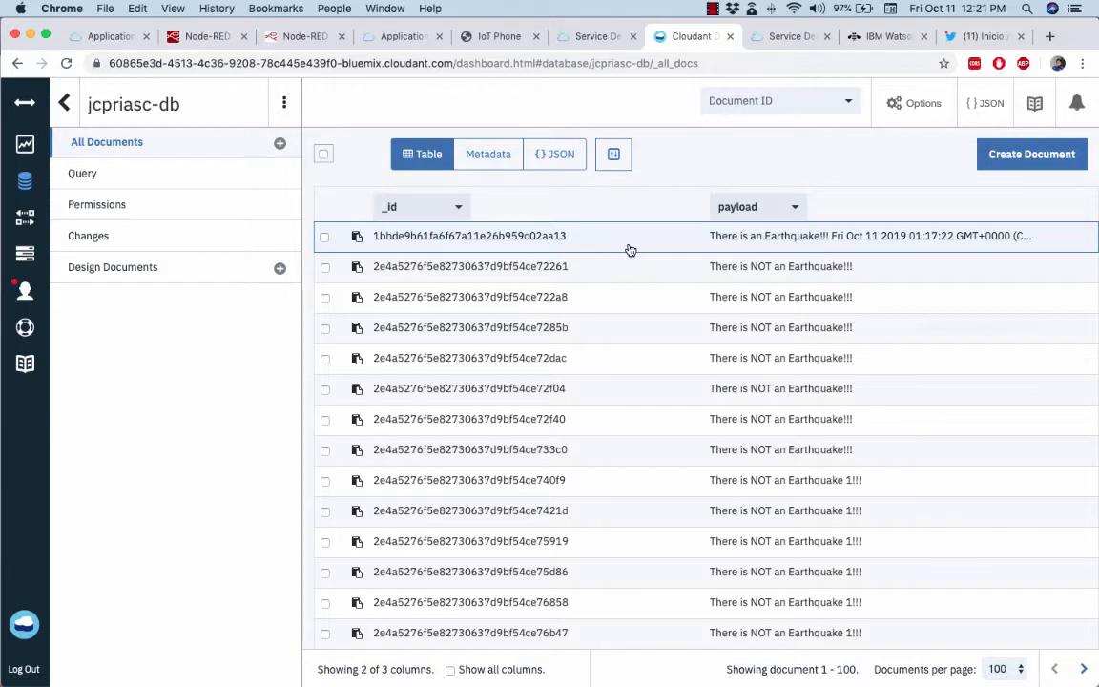
{"action": "left_click", "coordinate": [712, 9]}
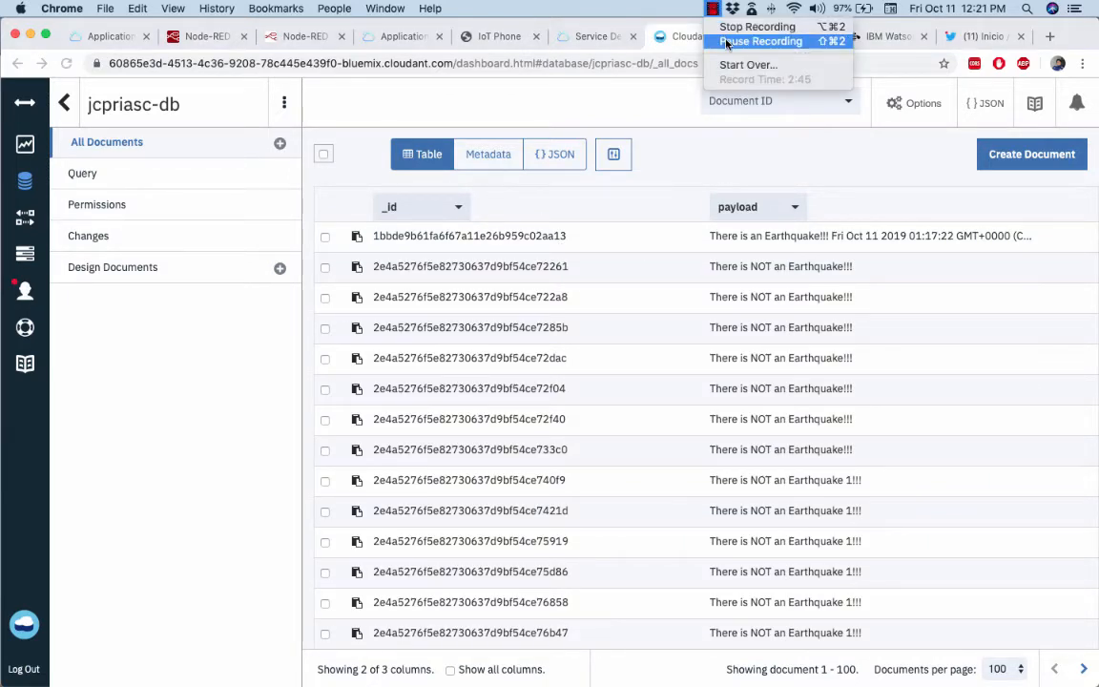